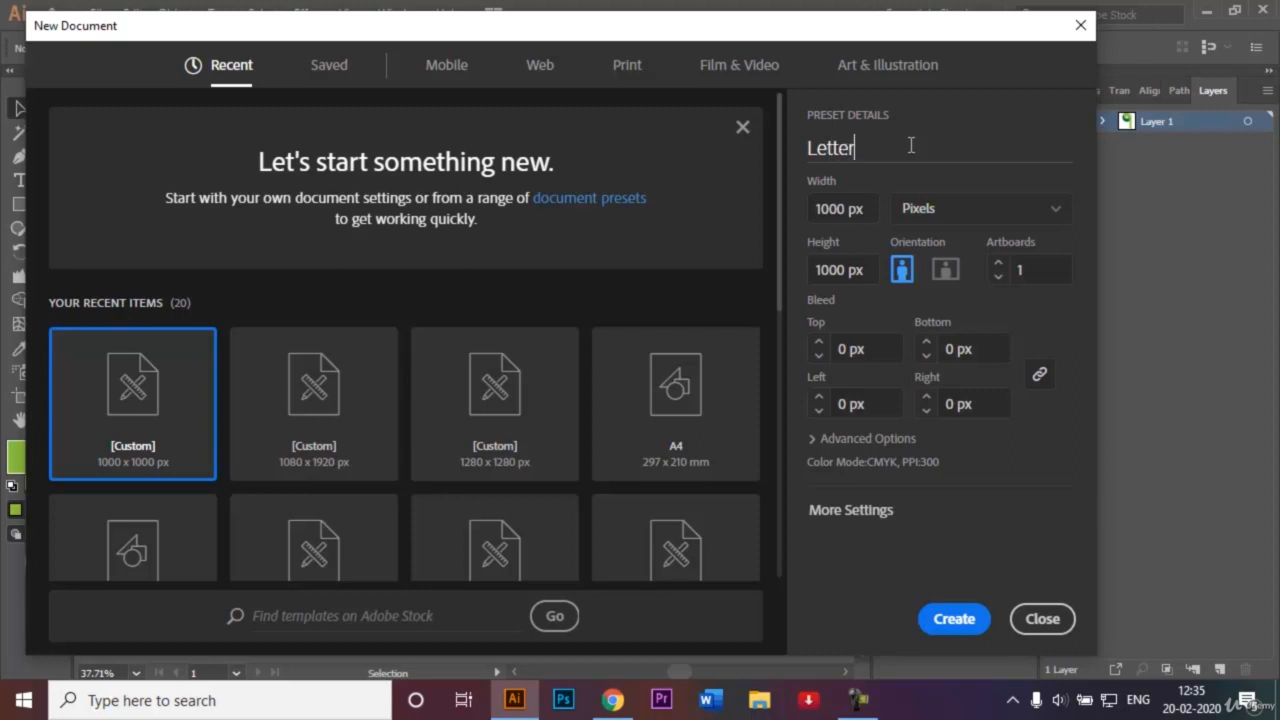
# Create the 'Letter Typography' document and fit the whole artboard in the window.
pyautogui.write('ography')
pyautogui.press('Return')
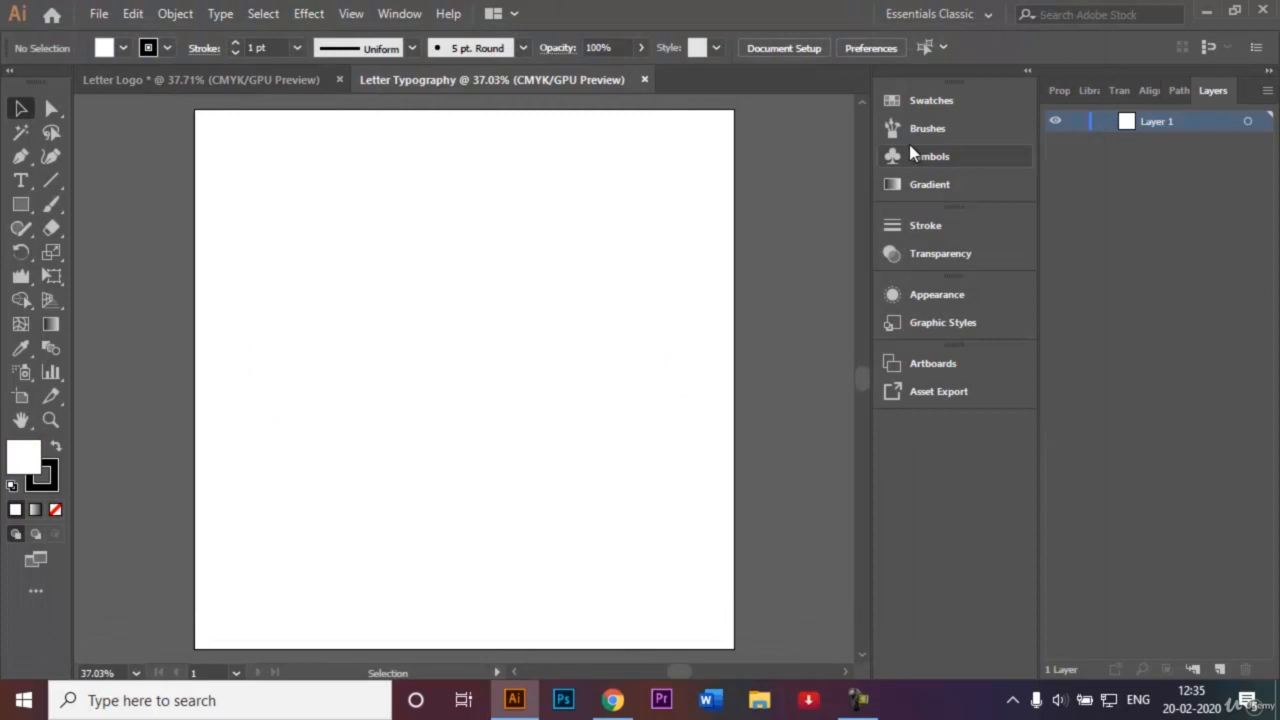
pyautogui.hotkey('ctrl', '0')
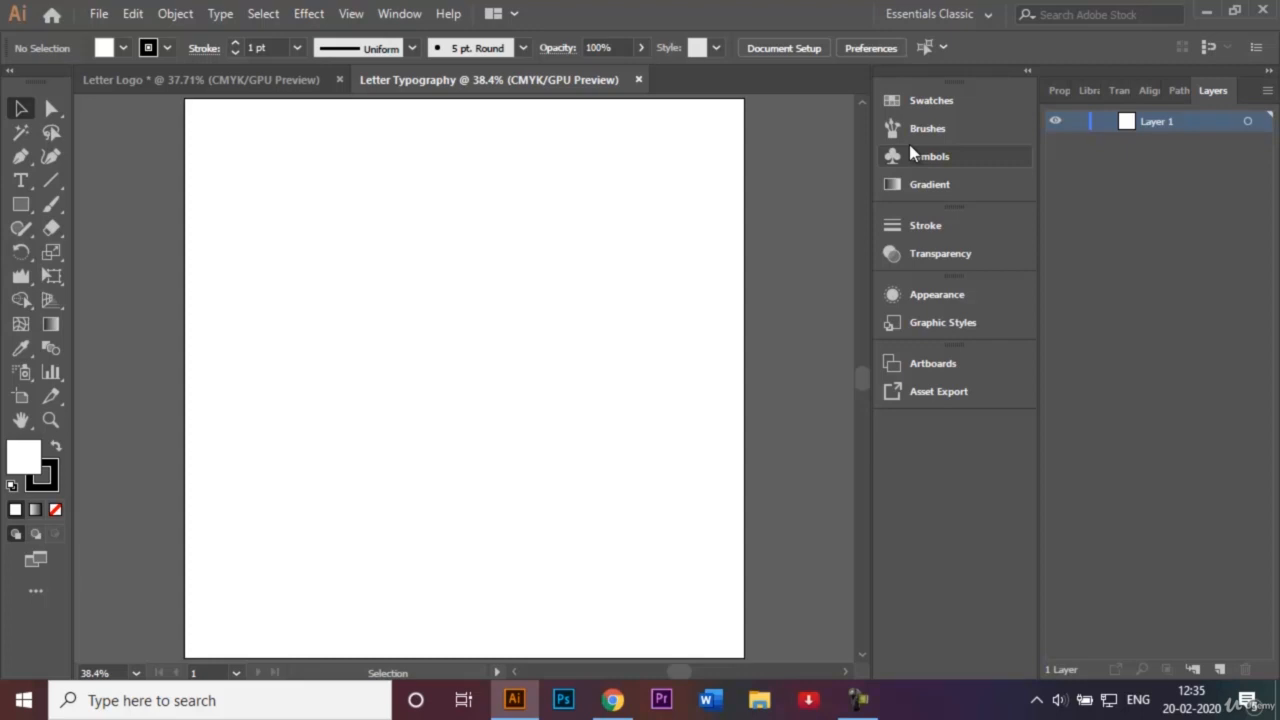
# Confirm Smart Guides are enabled, then glance at the Letter Logo reference and come back.
pyautogui.click(352, 14)
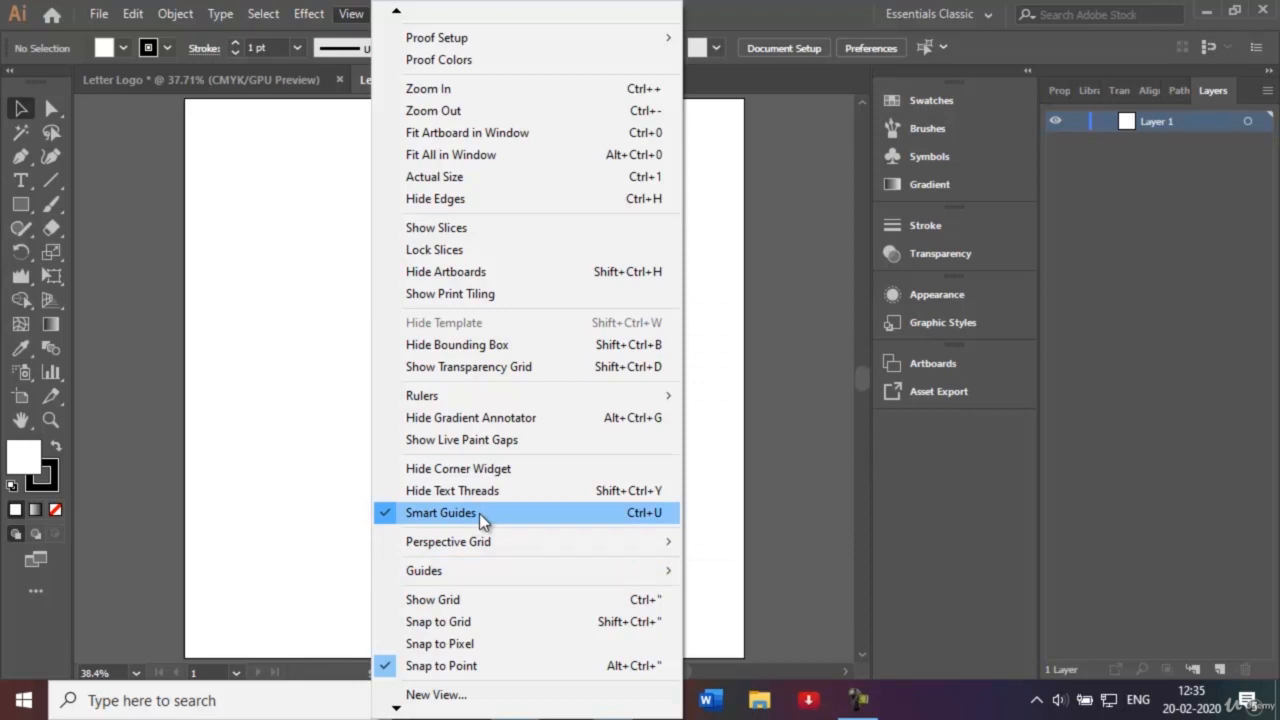
pyautogui.click(329, 471)
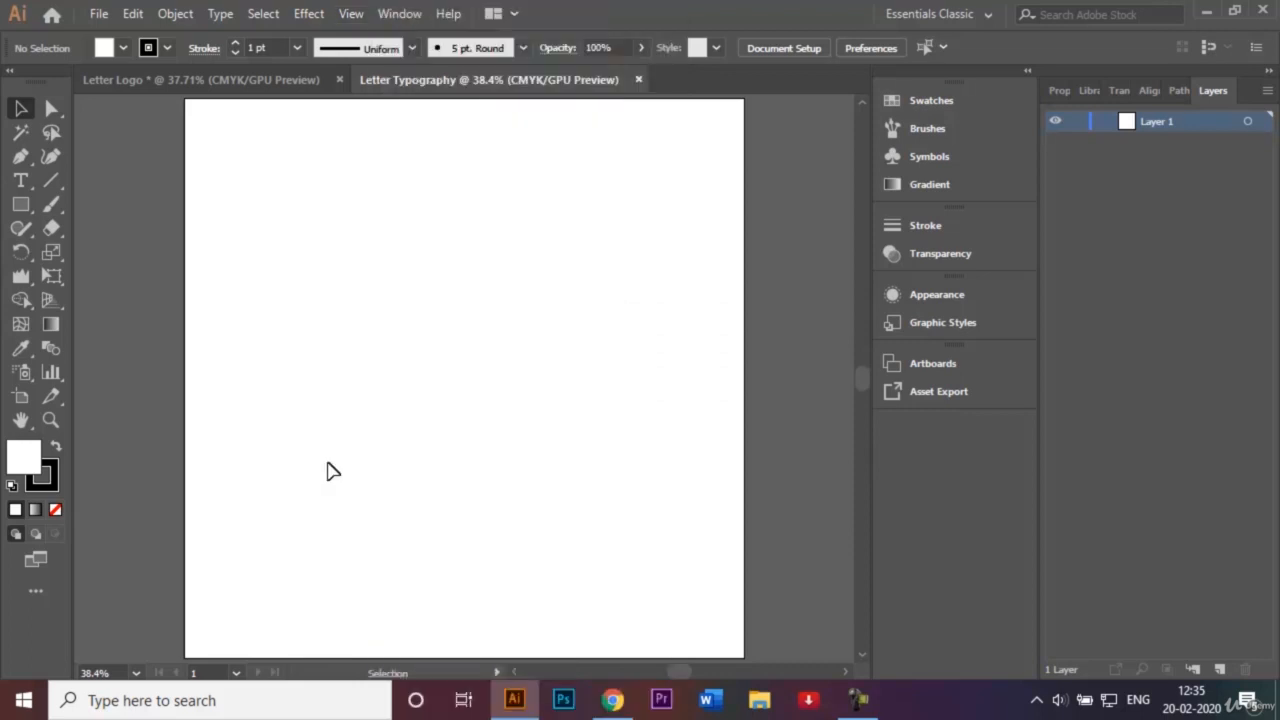
pyautogui.click(244, 78)
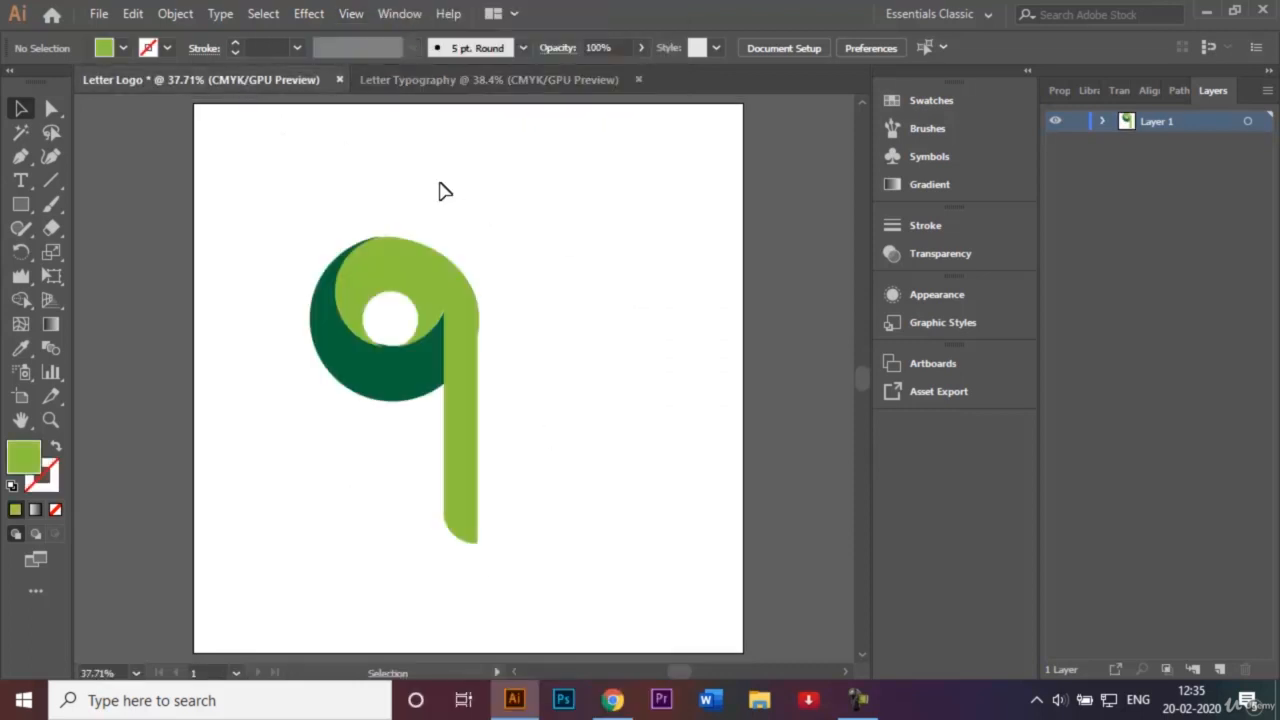
pyautogui.click(533, 80)
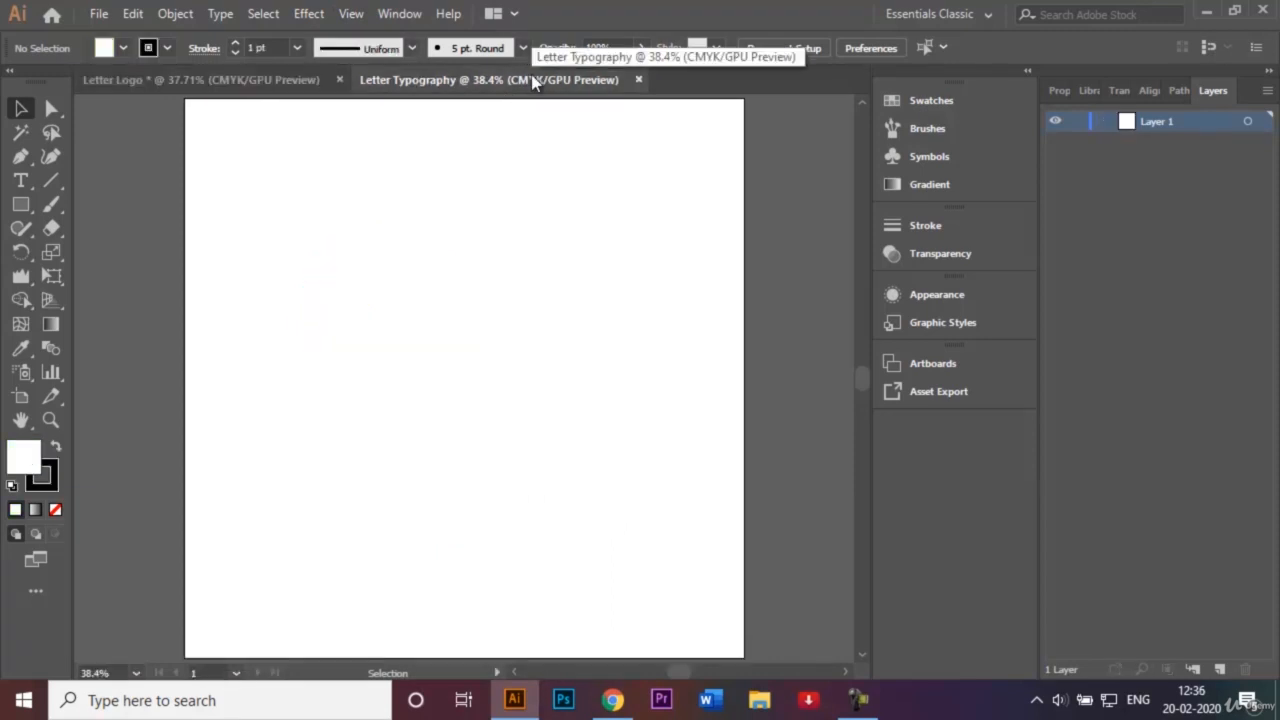
pyautogui.click(25, 210)
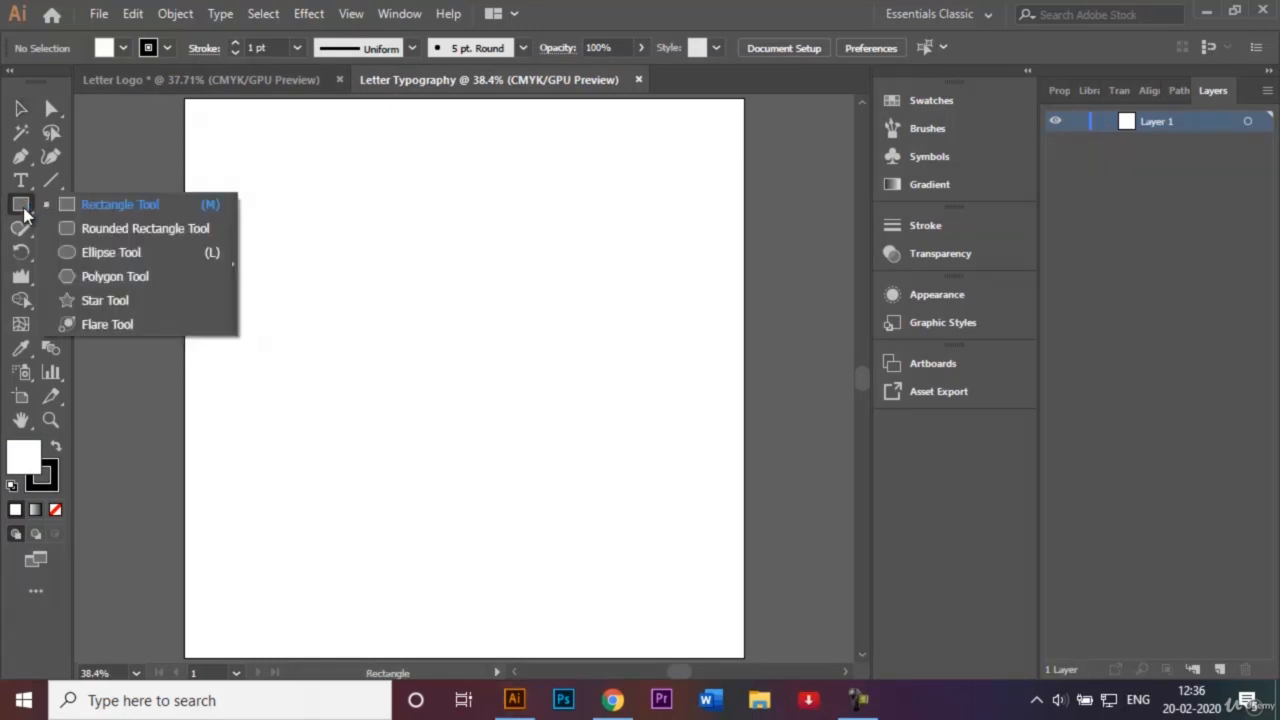
# Draw a circle with black fill and no stroke using the Ellipse tool.
pyautogui.click(112, 254)
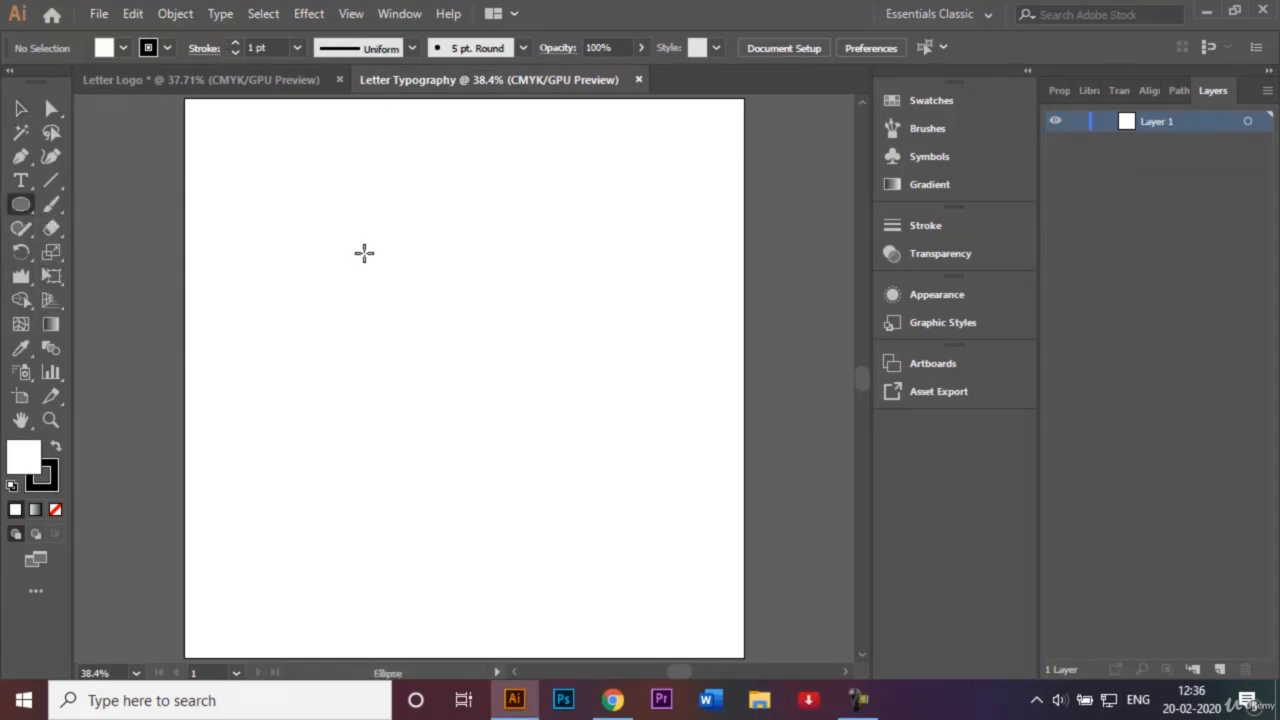
pyautogui.click(168, 47)
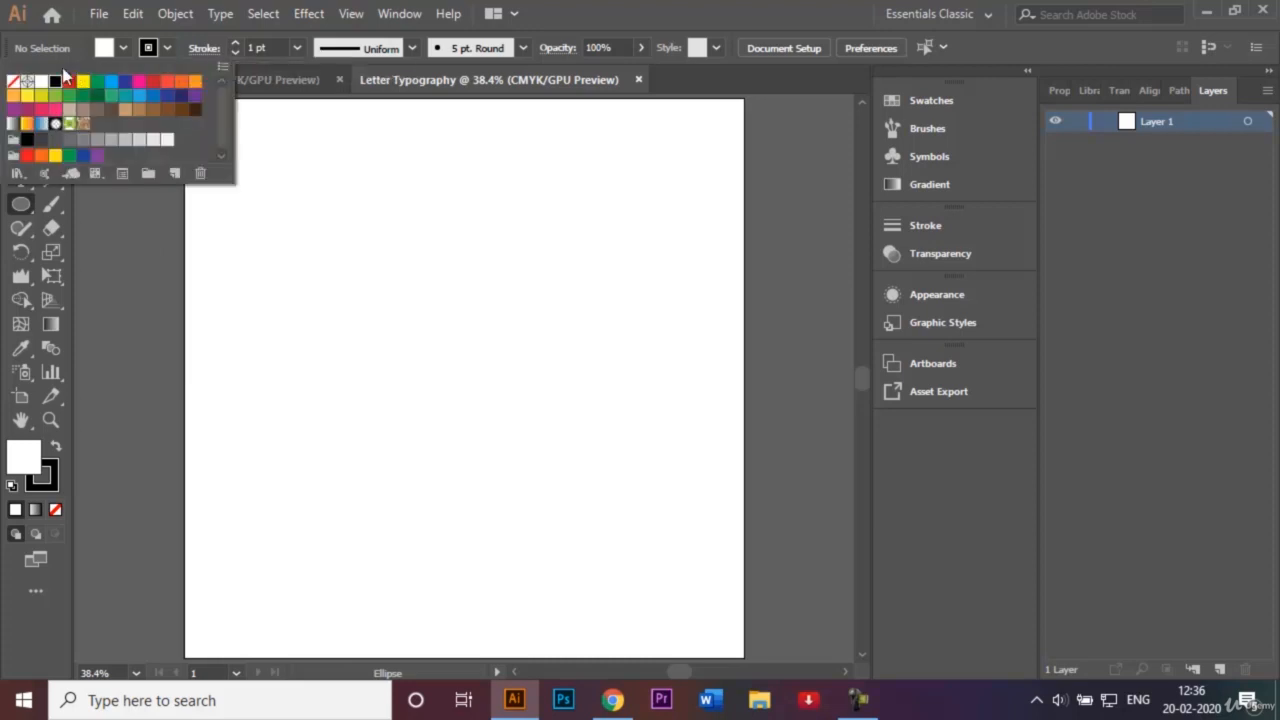
pyautogui.click(13, 81)
pyautogui.click(124, 47)
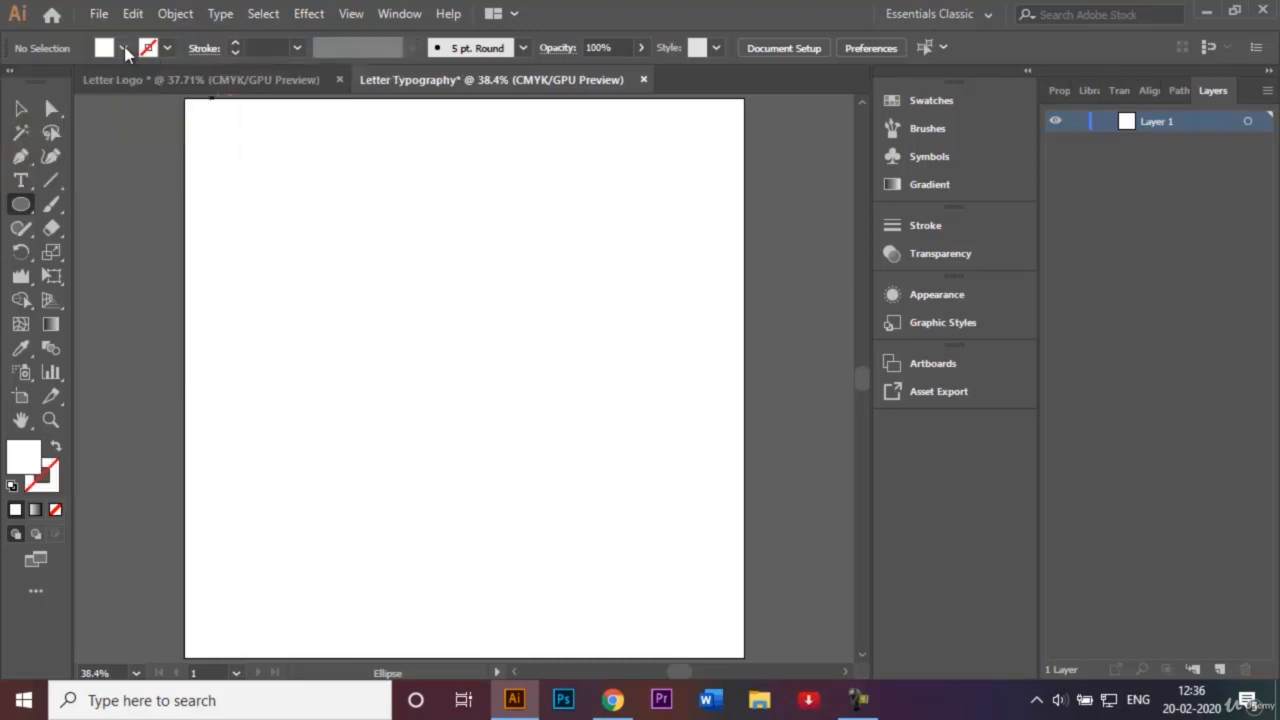
pyautogui.click(124, 47)
pyautogui.click(55, 81)
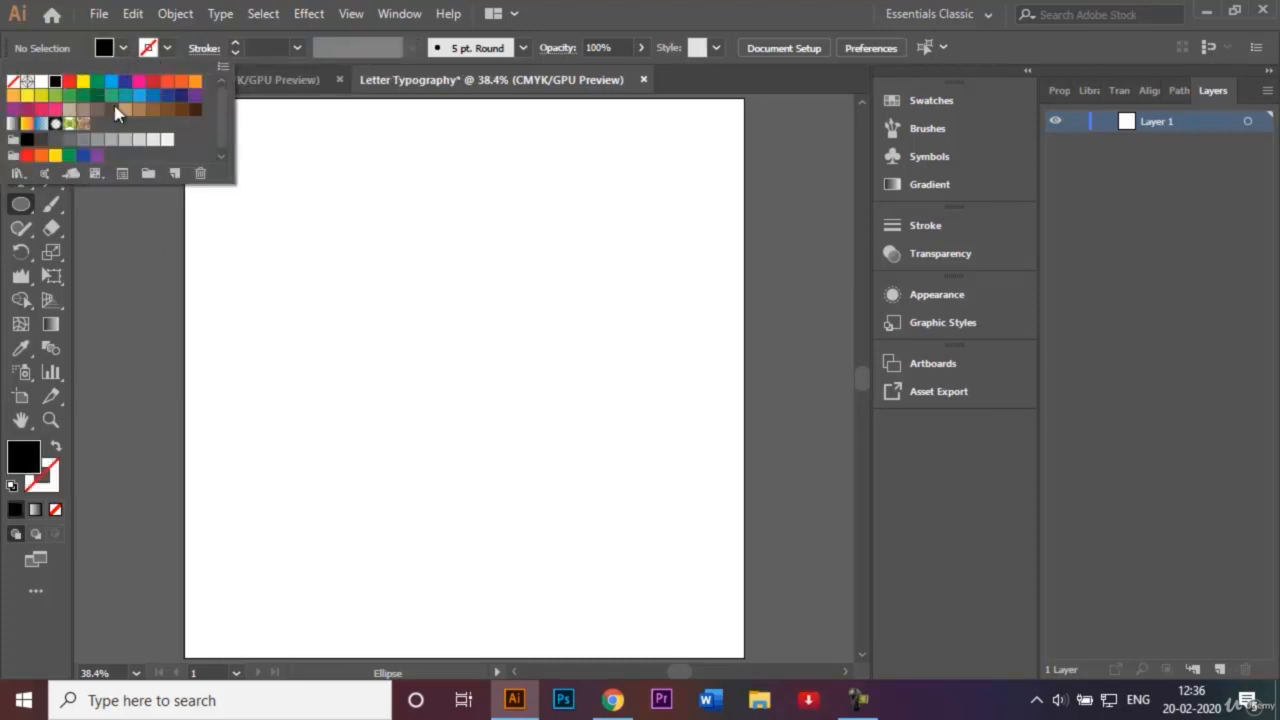
pyautogui.click(423, 316)
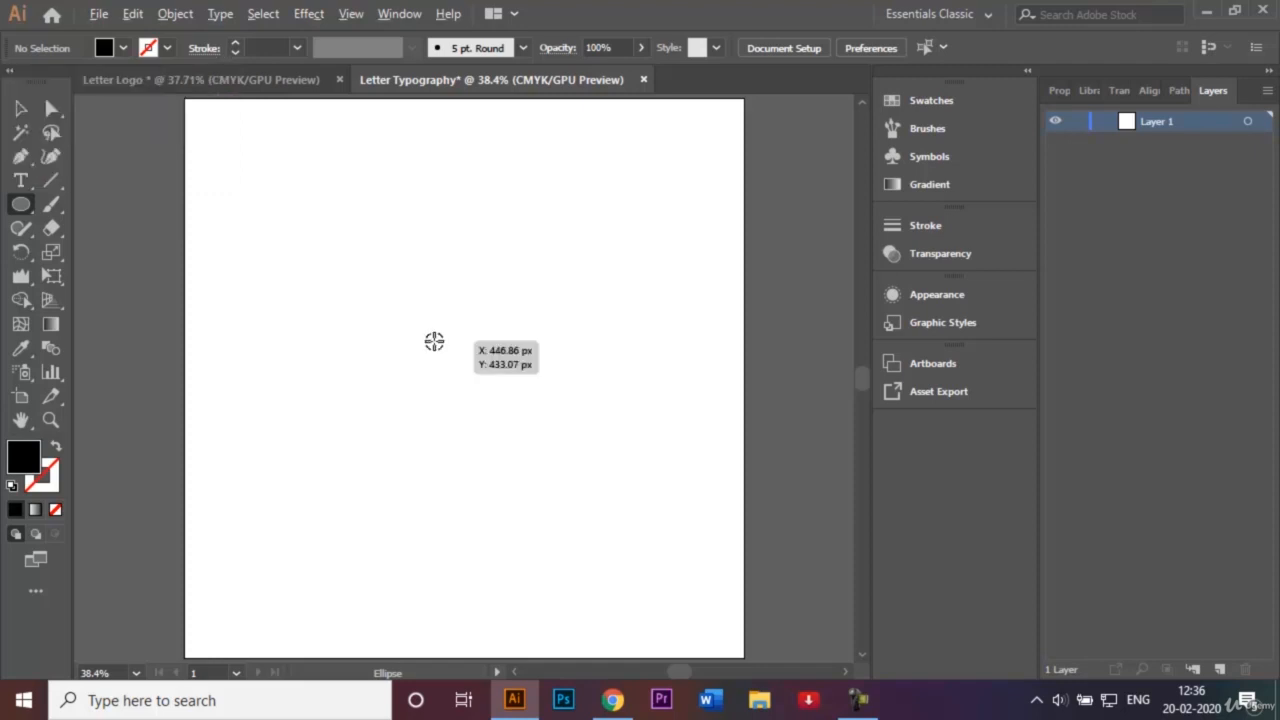
pyautogui.moveTo(434, 341); pyautogui.dragTo(518, 415)
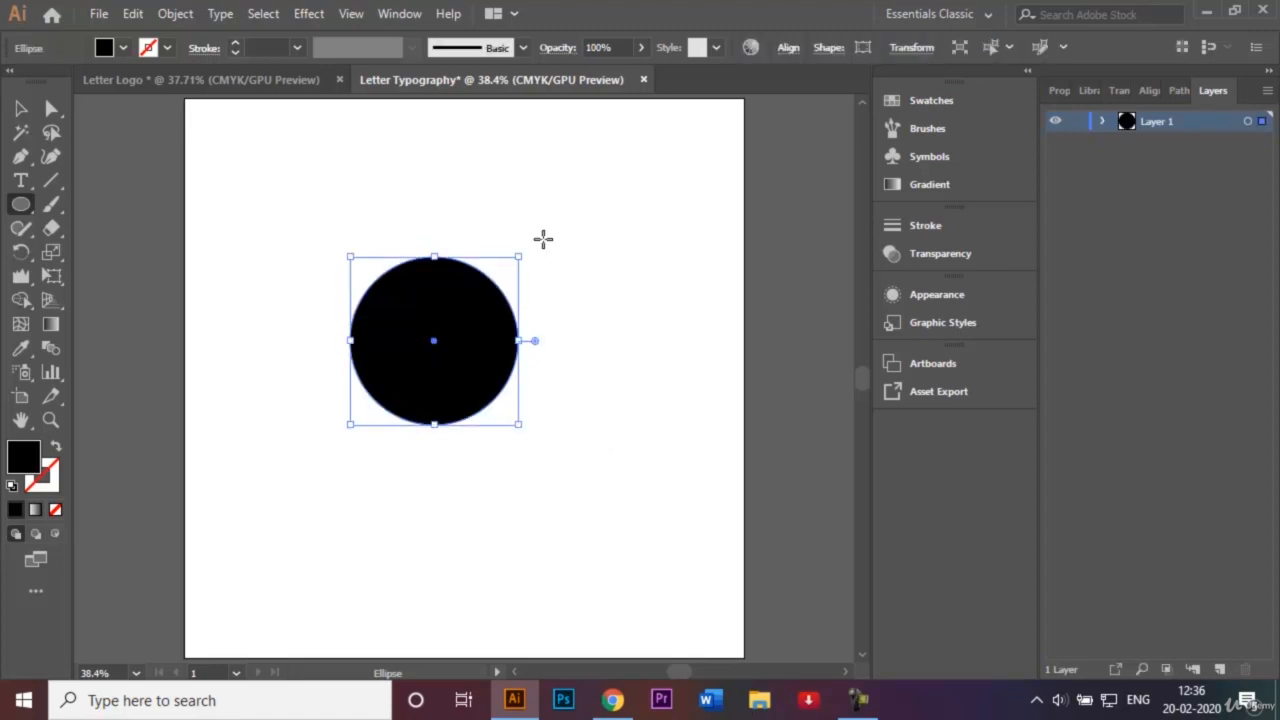
# Set the circle's opacity to 50% and deselect it.
pyautogui.click(599, 47)
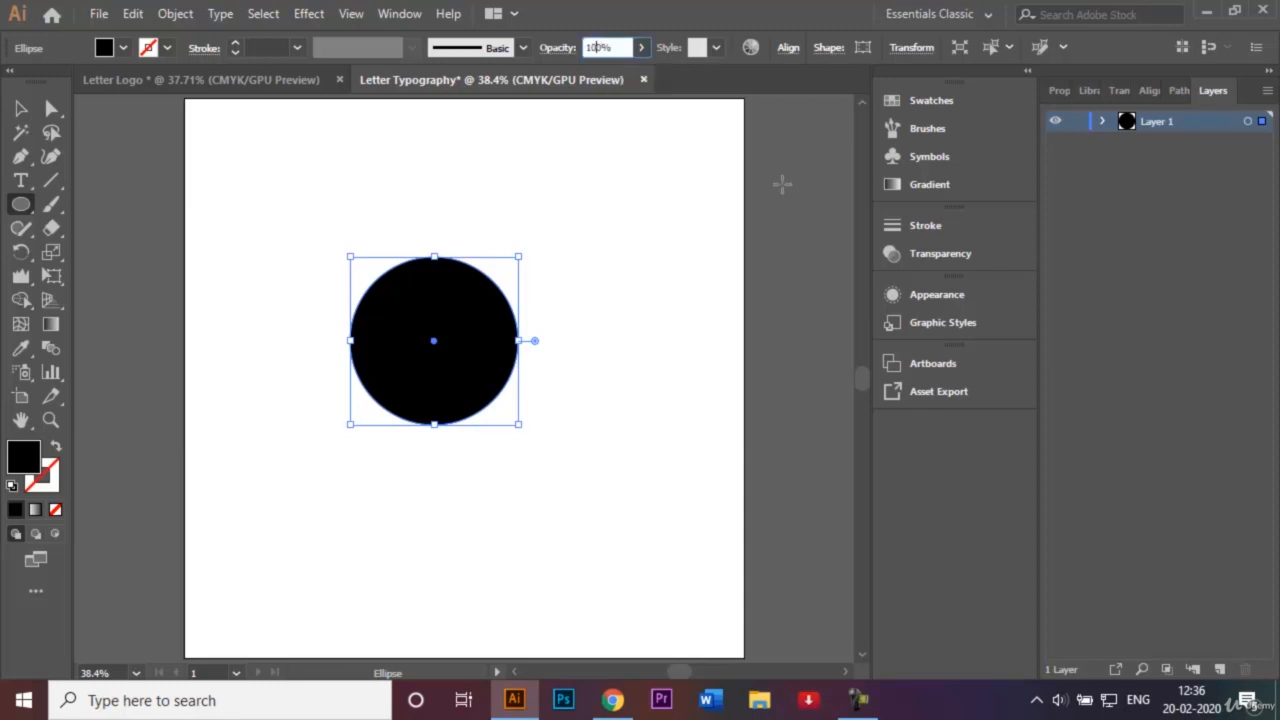
pyautogui.press('BackSpace')
pyautogui.press('BackSpace')
pyautogui.write('5')
pyautogui.press('Return')
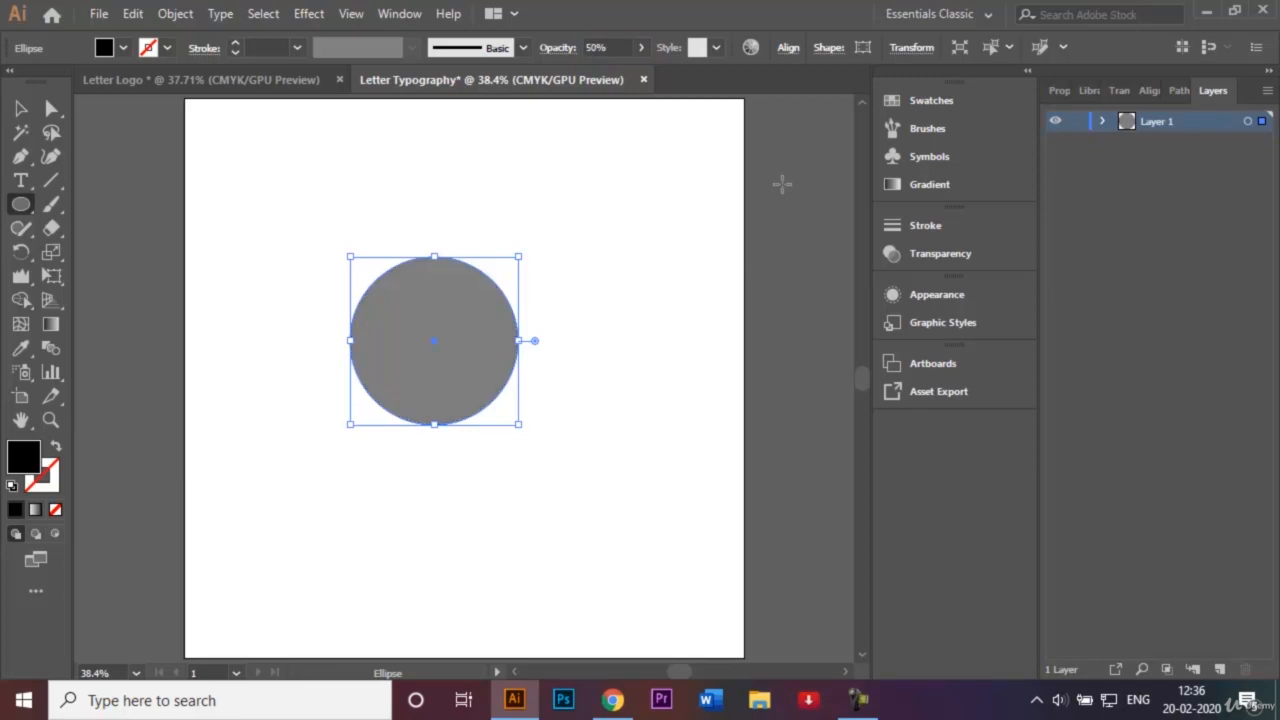
pyautogui.click(24, 108)
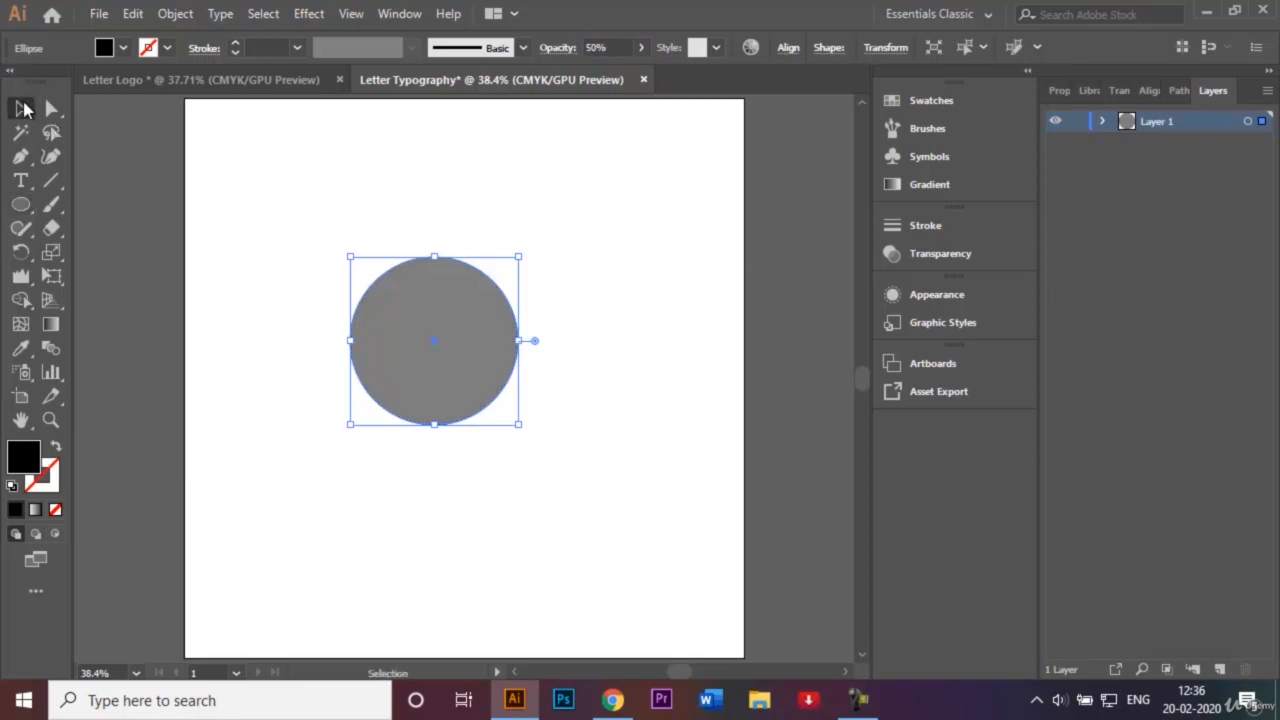
pyautogui.click(240, 189)
# Duplicate the circle and shrink the copy into a small centre circle.
pyautogui.click(424, 352)
pyautogui.moveTo(437, 314); pyautogui.dragTo(614, 452)
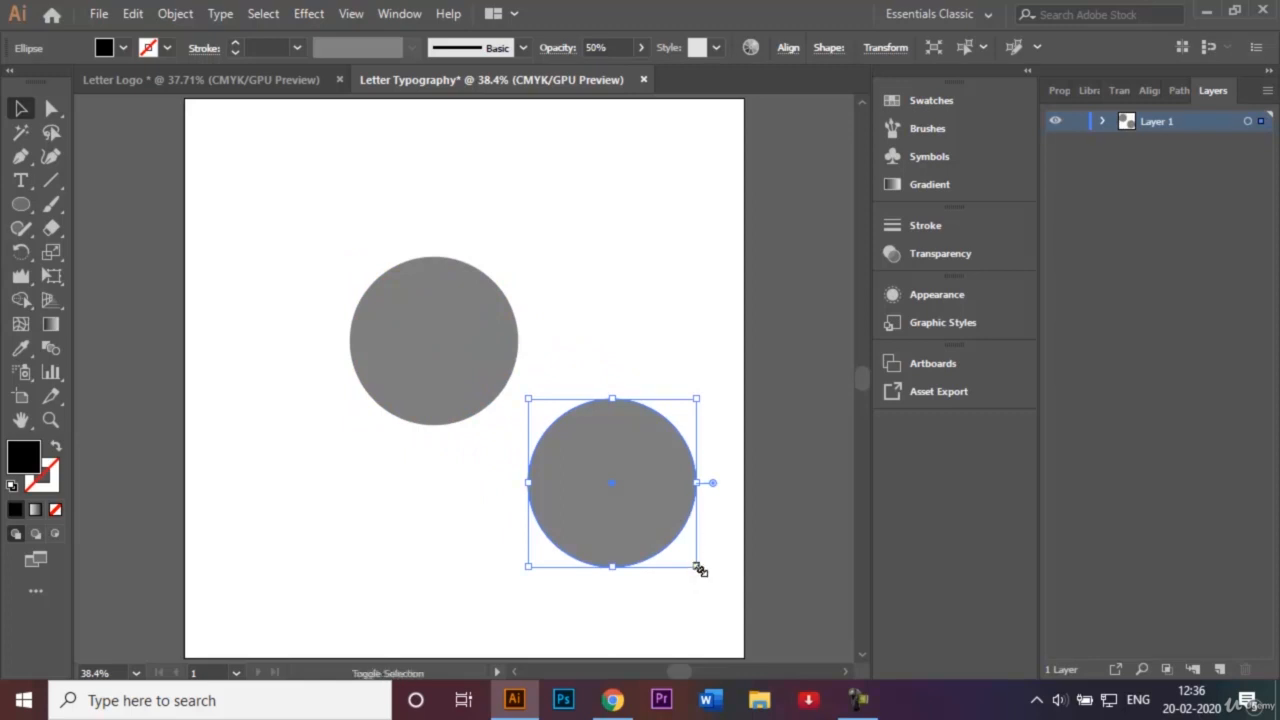
pyautogui.moveTo(697, 567); pyautogui.dragTo(437, 344)
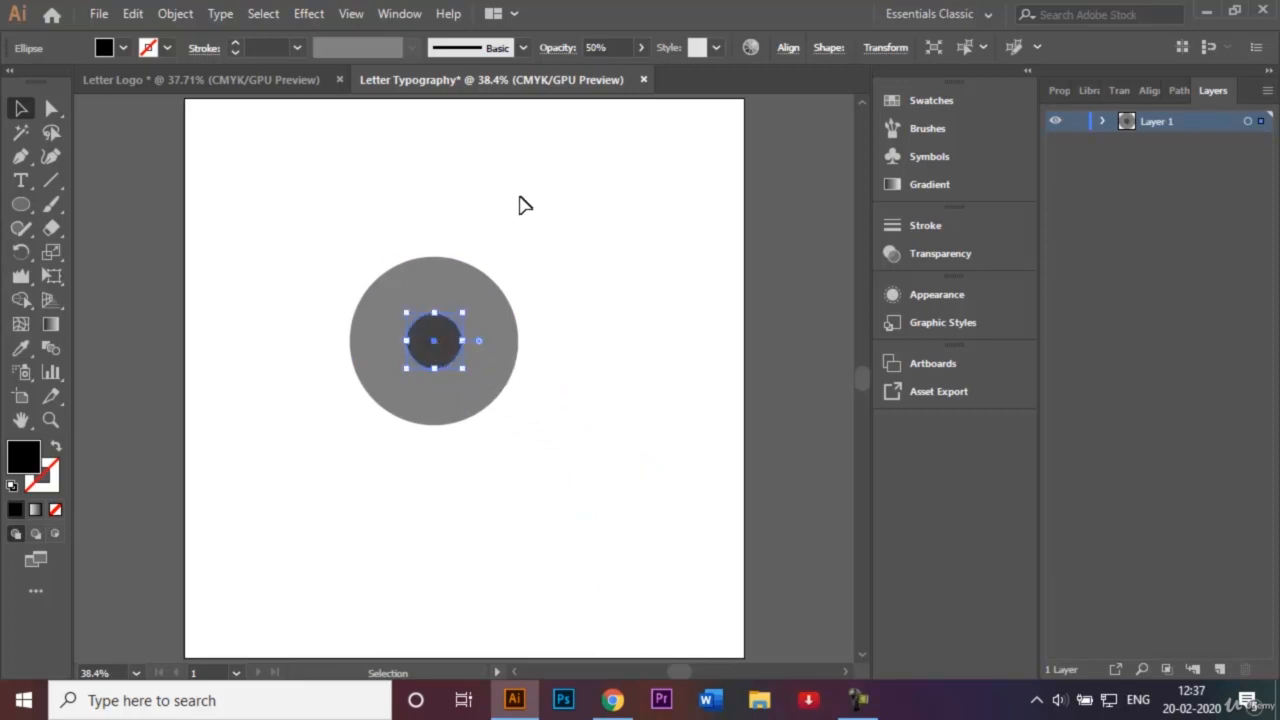
# Paste another small circle and scale it to 200 px, touching the big circle's top edge.
pyautogui.hotkey('ctrl', 'c')
pyautogui.hotkey('ctrl', 'v')
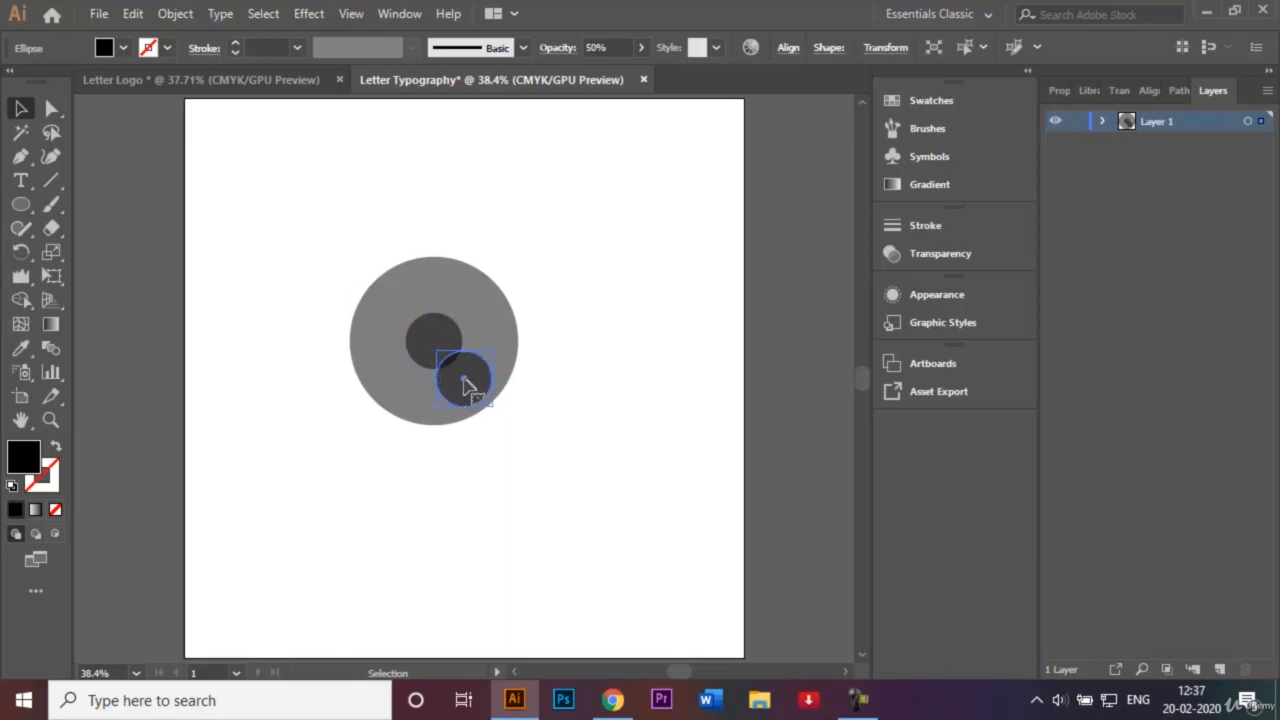
pyautogui.moveTo(467, 380); pyautogui.dragTo(434, 343)
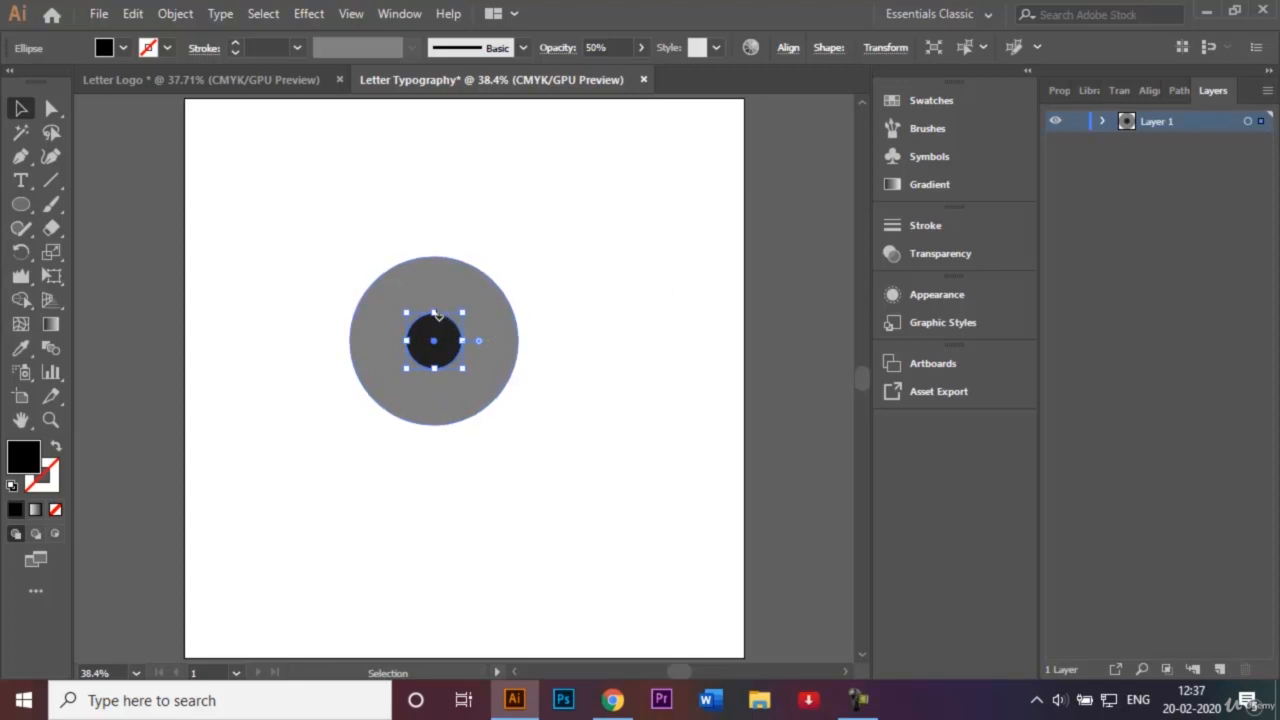
pyautogui.moveTo(434, 315); pyautogui.dragTo(434, 310)
pyautogui.press('a')
pyautogui.press('v')
pyautogui.moveTo(434, 314); pyautogui.dragTo(433, 254)
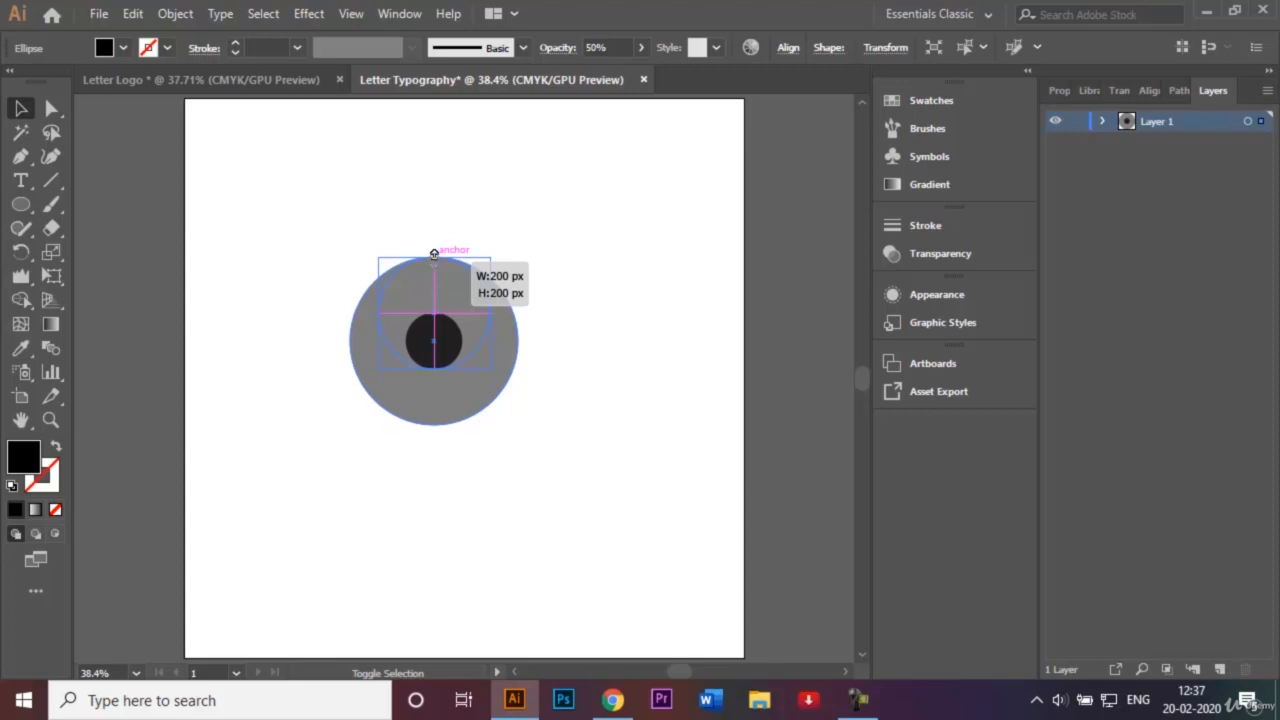
pyautogui.moveTo(433, 254); pyautogui.dragTo(433, 254)
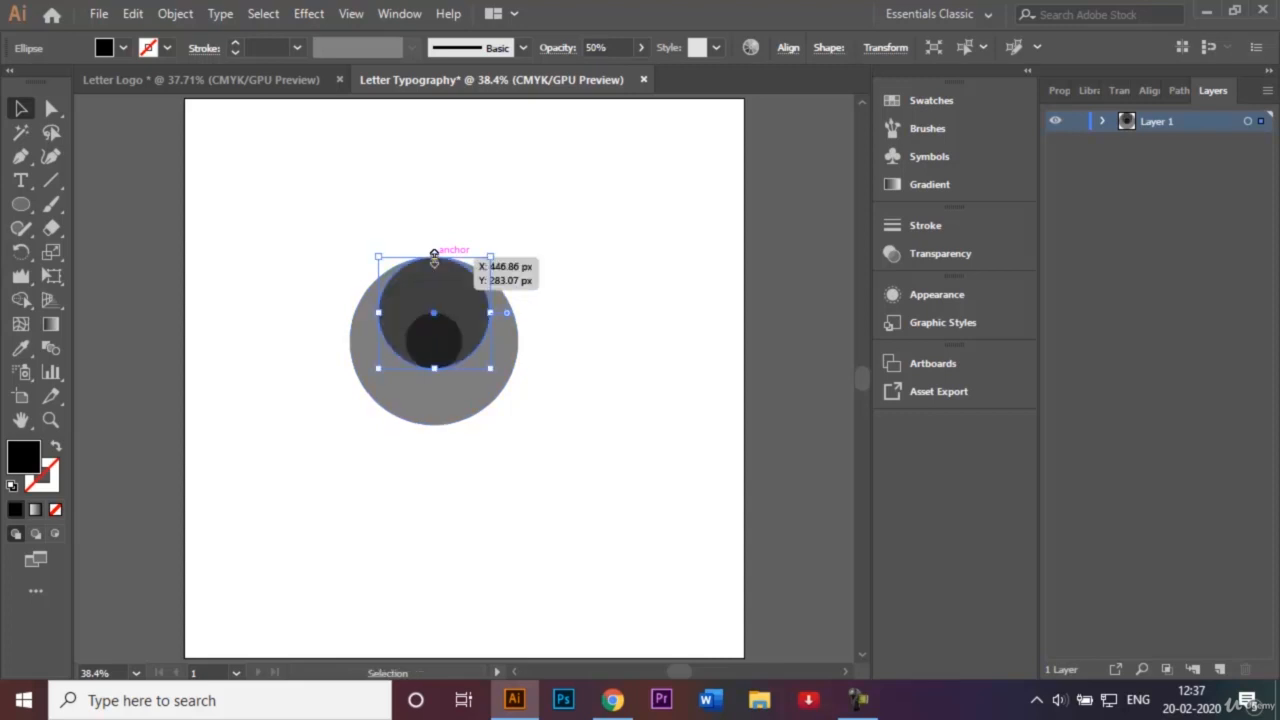
pyautogui.click(608, 336)
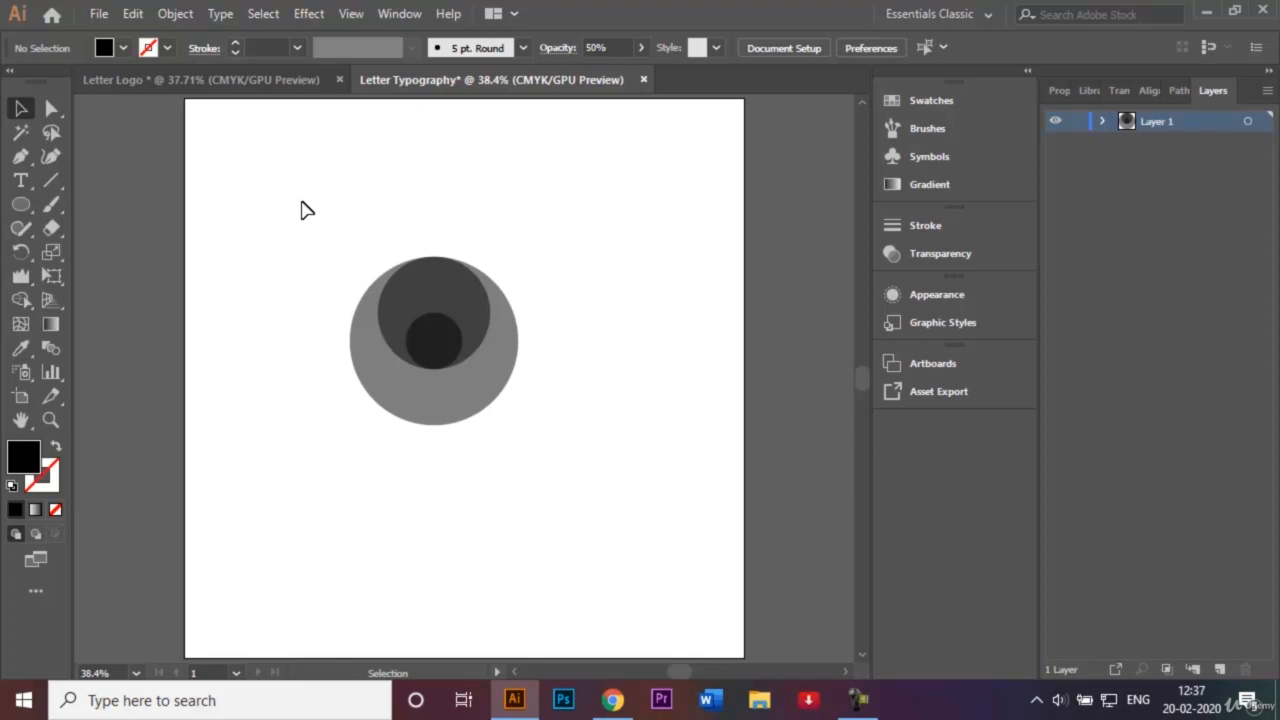
# Use Shape Builder on all three circles to cut out the small centre region.
pyautogui.moveTo(300, 210); pyautogui.dragTo(545, 478)
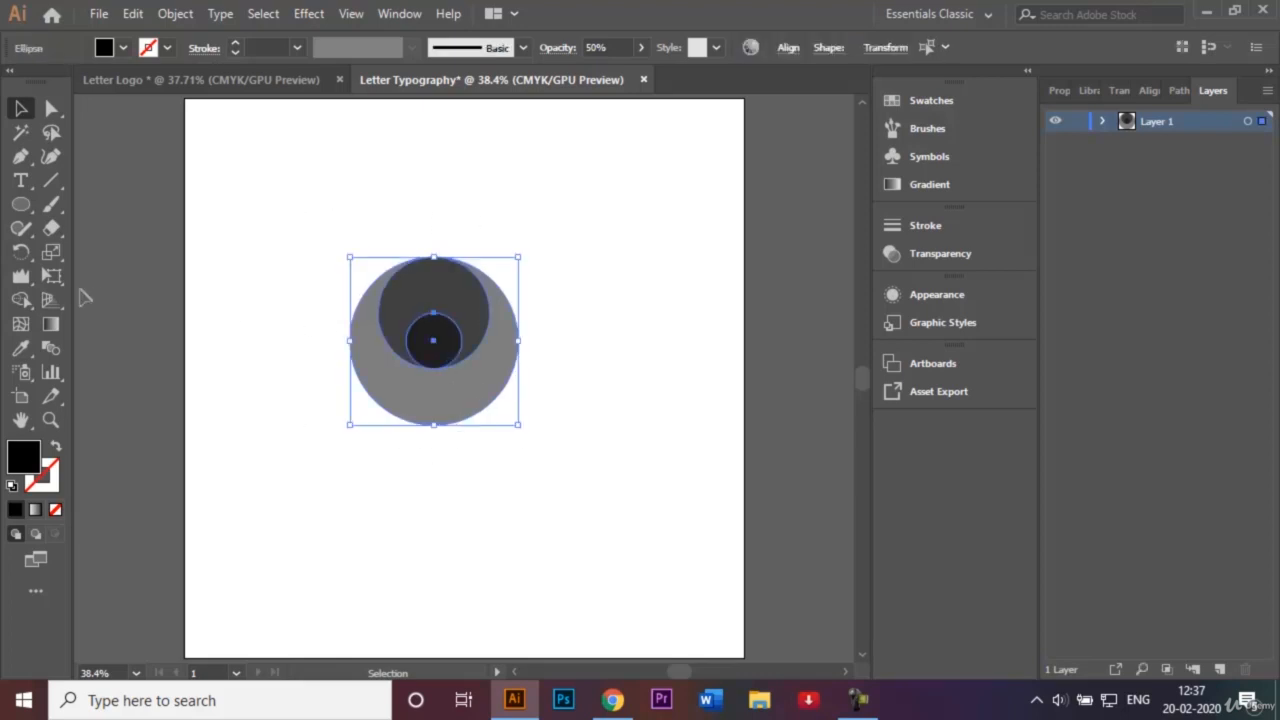
pyautogui.click(24, 300)
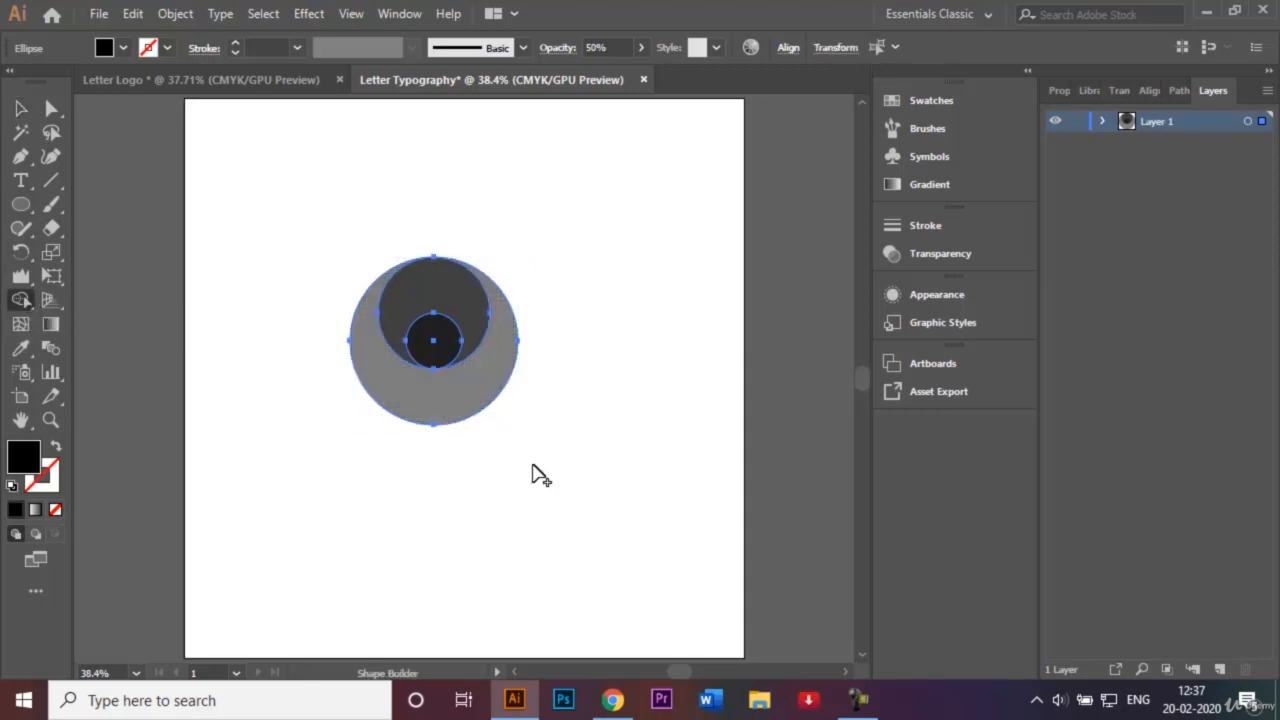
pyautogui.keyDown('alt'); pyautogui.click(436, 350); pyautogui.keyUp('alt')
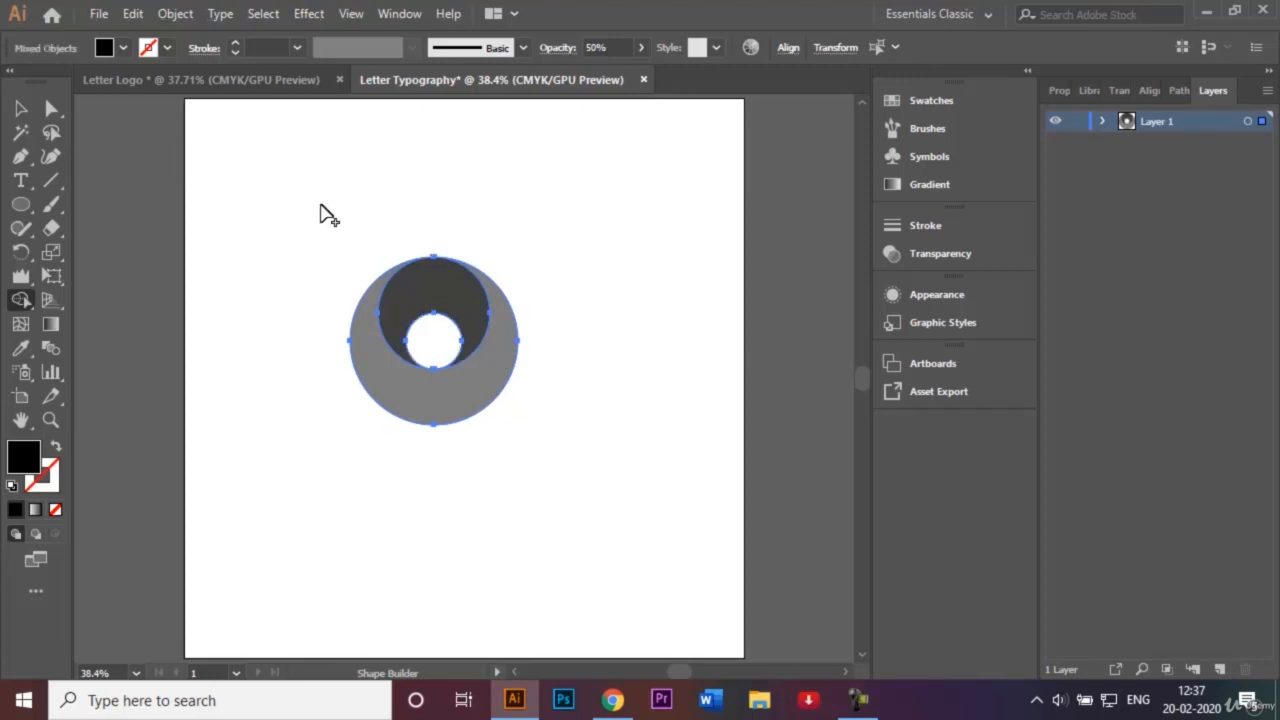
pyautogui.click(21, 108)
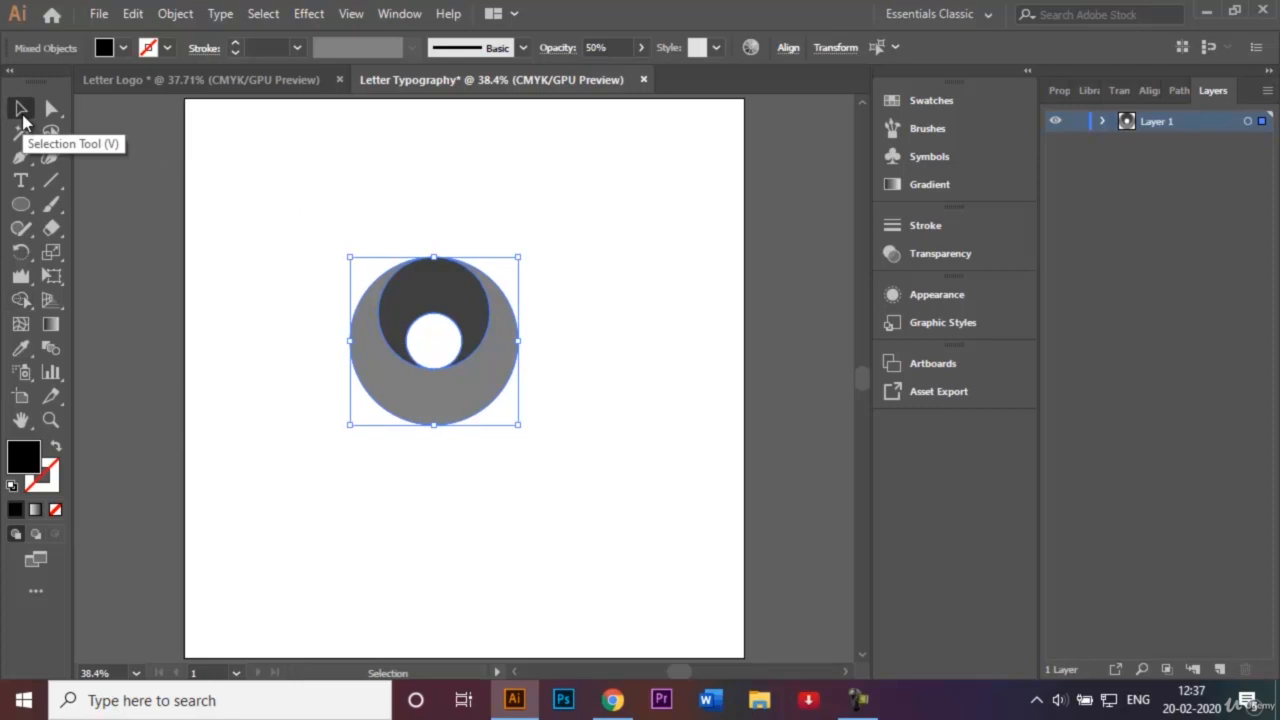
pyautogui.click(257, 191)
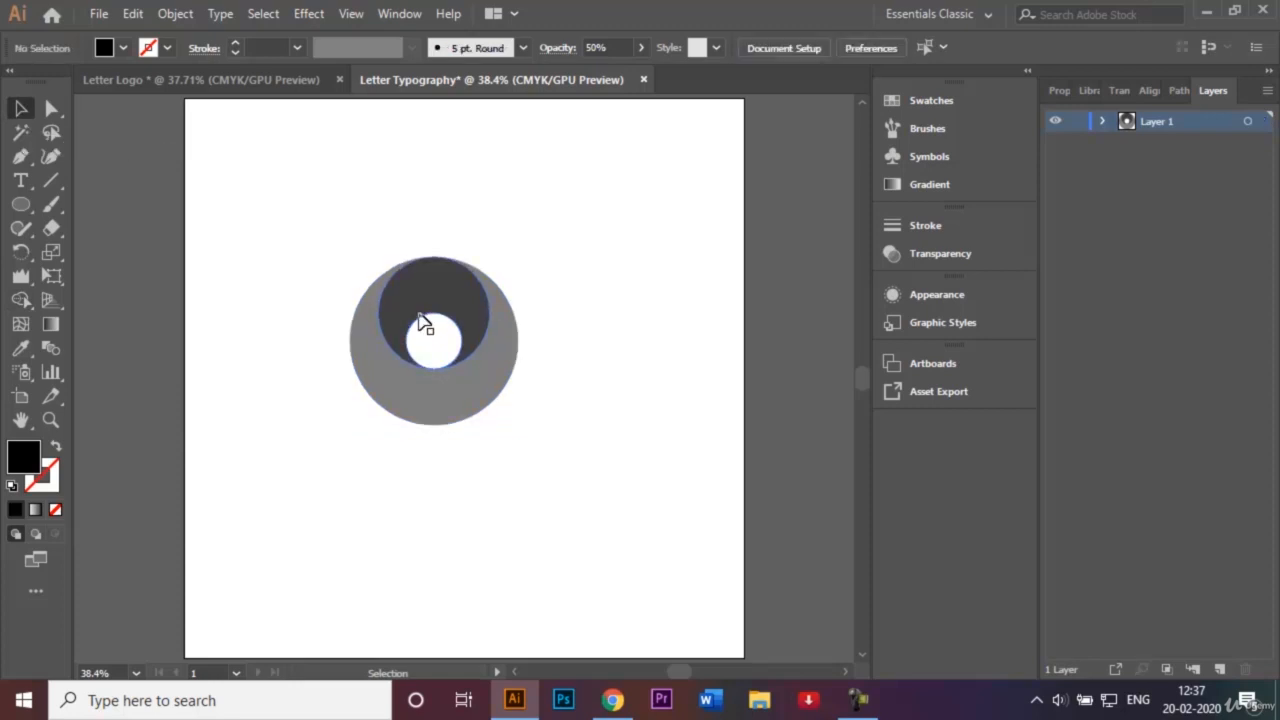
# Move the dark circle up into the top of the large circle.
pyautogui.moveTo(344, 262); pyautogui.dragTo(558, 504)
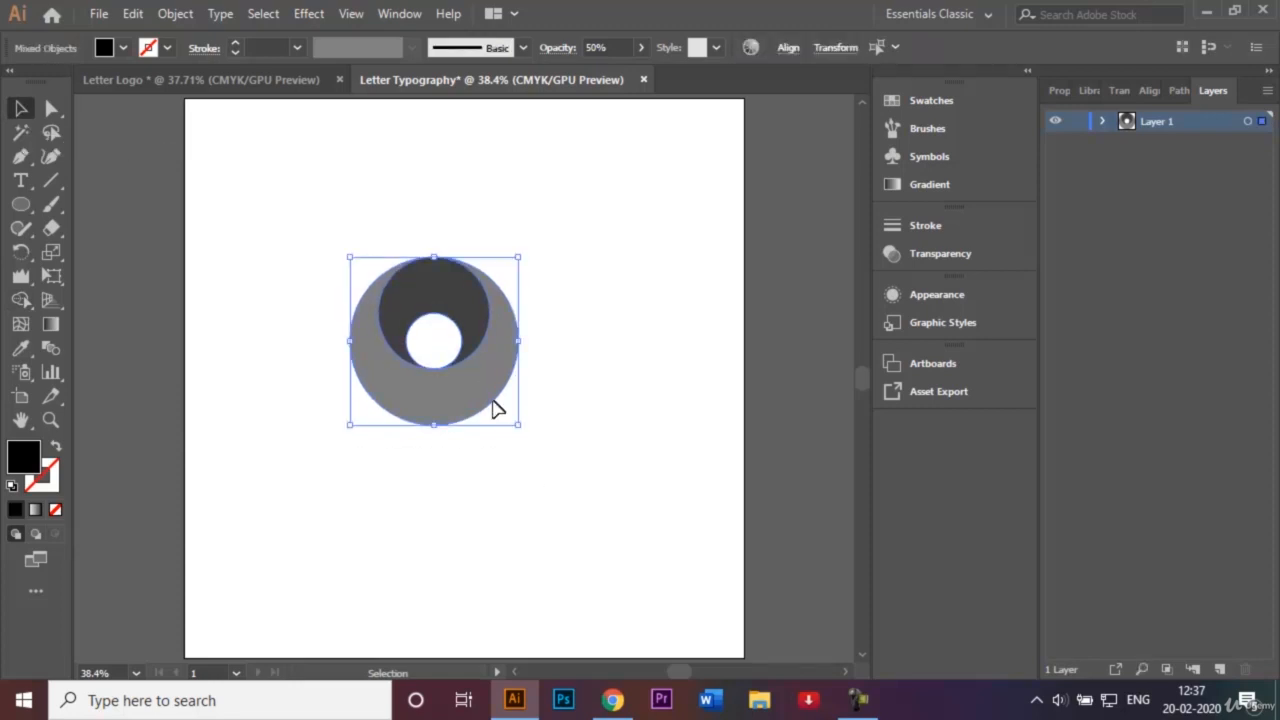
pyautogui.click(305, 230)
pyautogui.moveTo(429, 276)
pyautogui.mouseDown()
pyautogui.moveTo(441, 205)
pyautogui.moveTo(436, 282)
pyautogui.mouseUp()
pyautogui.click(591, 264)
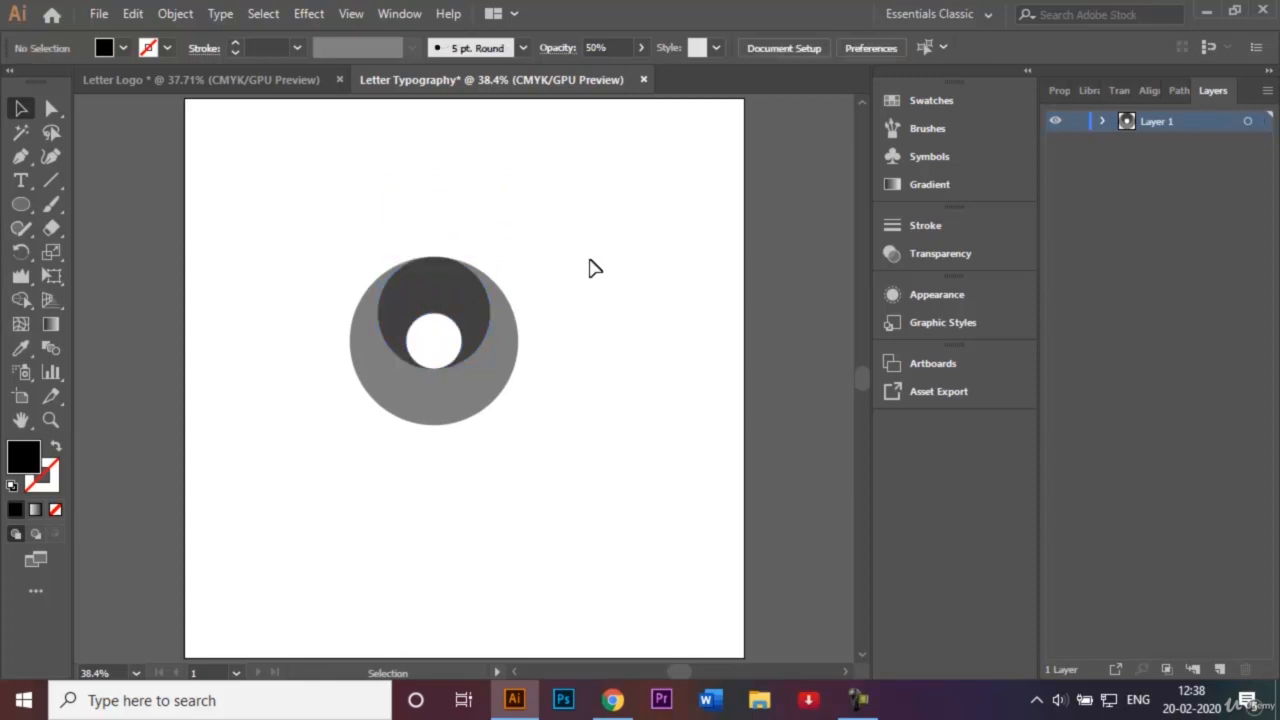
# Check the Letter Logo reference, then draw a tall rectangle overlapping the circle's right side.
pyautogui.click(268, 84)
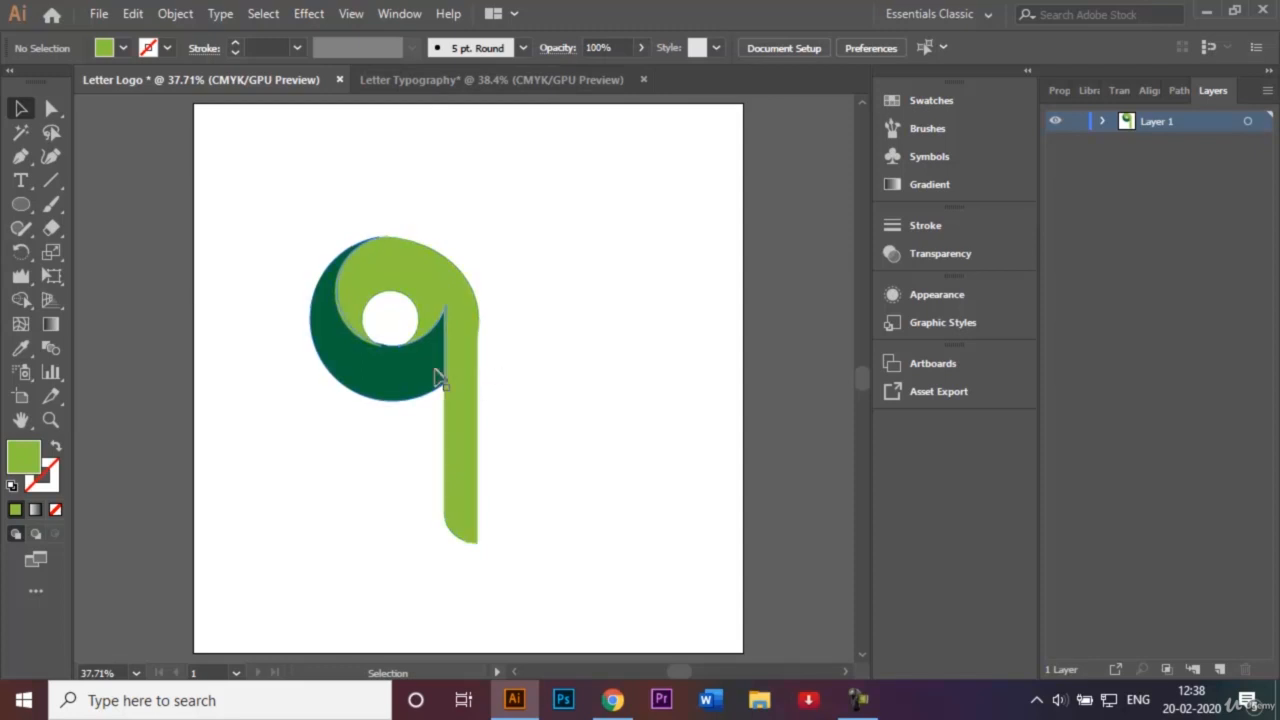
pyautogui.click(511, 80)
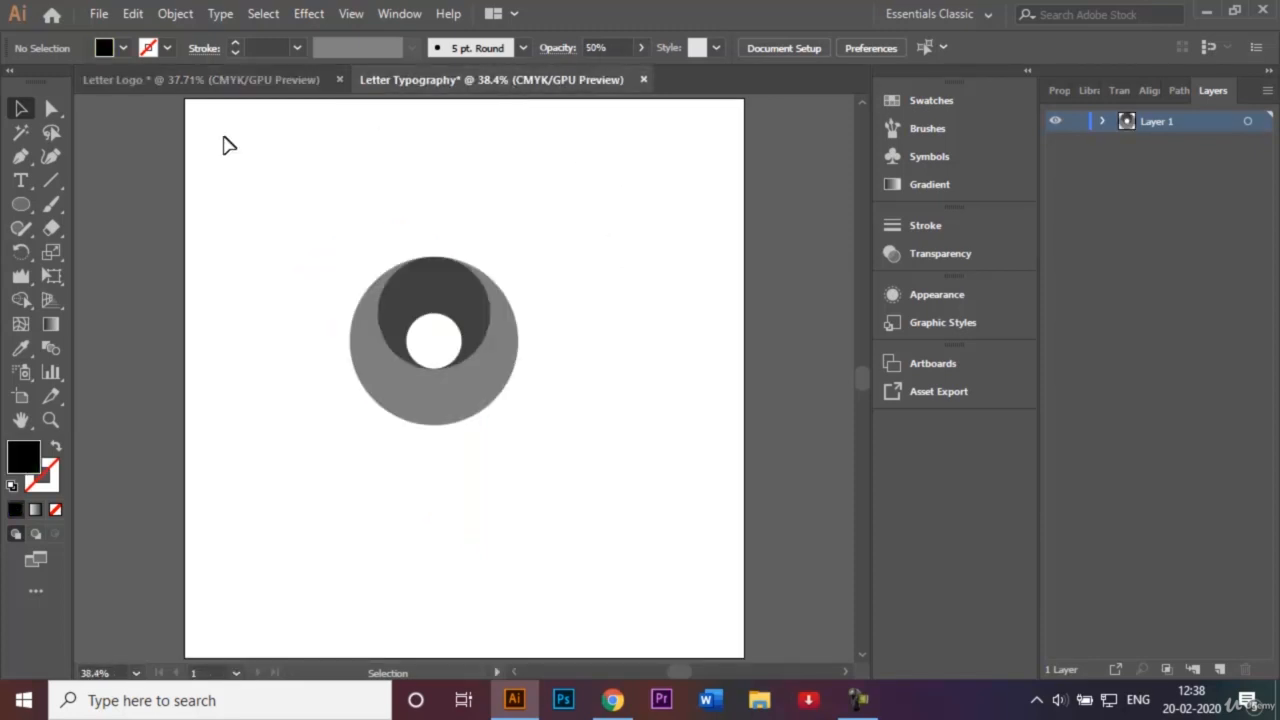
pyautogui.click(19, 205)
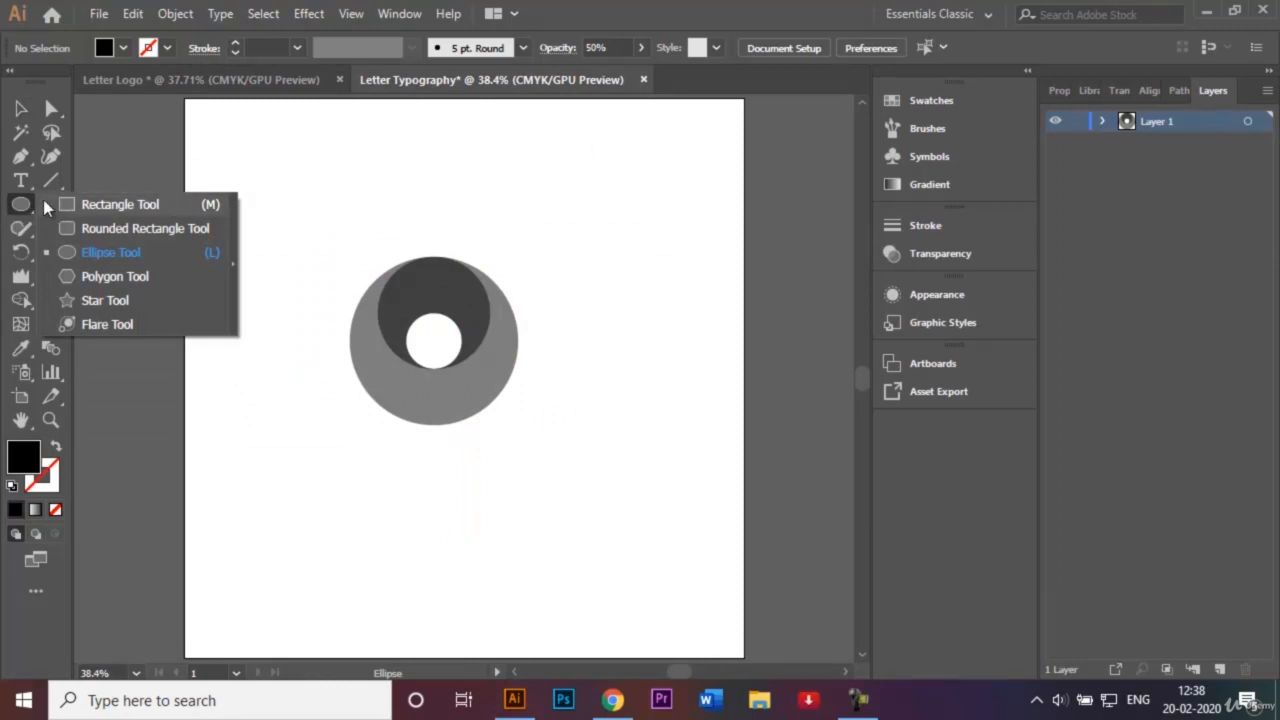
pyautogui.click(83, 206)
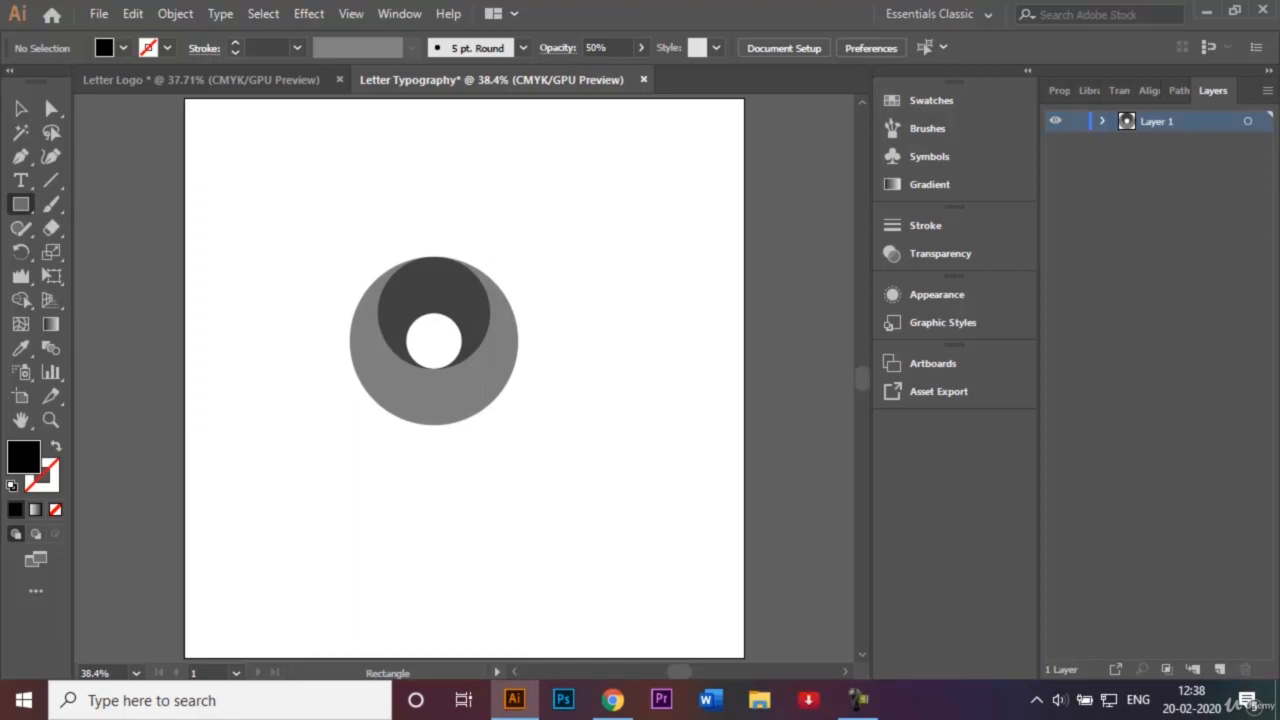
pyautogui.moveTo(499, 328); pyautogui.dragTo(551, 571)
pyautogui.press('Up')
pyautogui.press('Up')
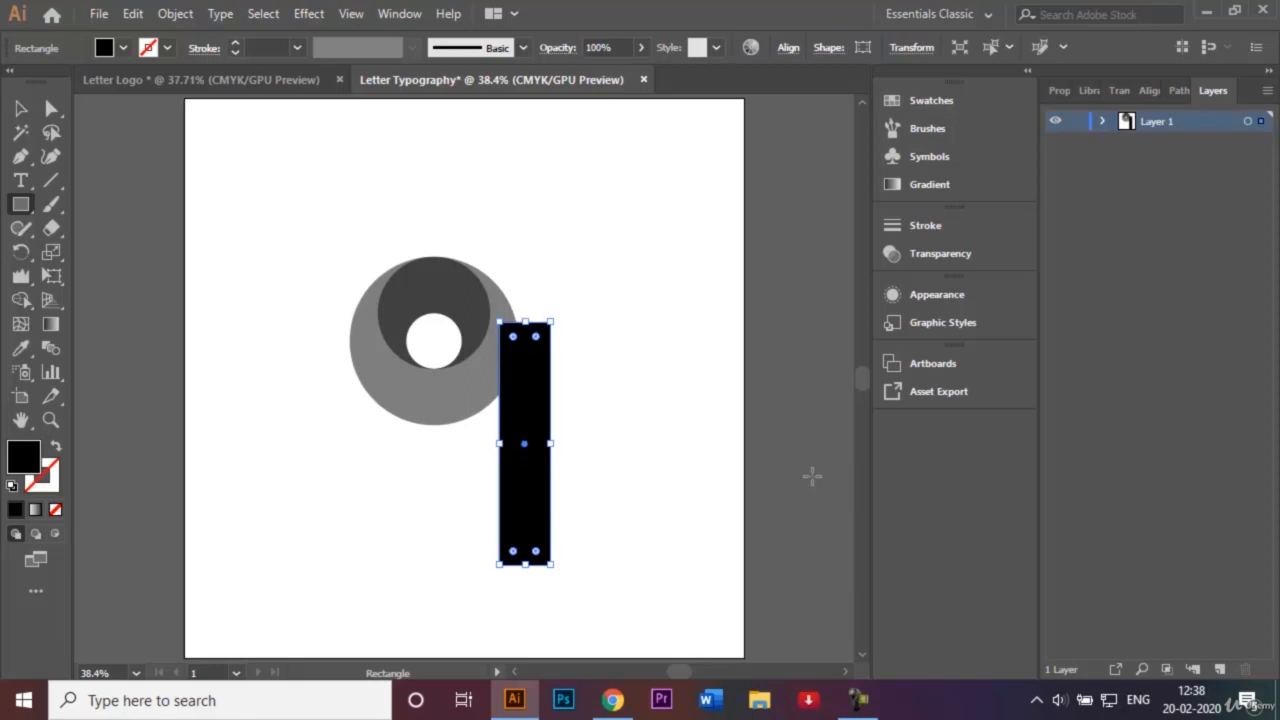
pyautogui.press('Left')
pyautogui.press('Left')
pyautogui.press('Down')
pyautogui.press('Down')
pyautogui.press('Down')
pyautogui.press('Down')
pyautogui.press('Down')
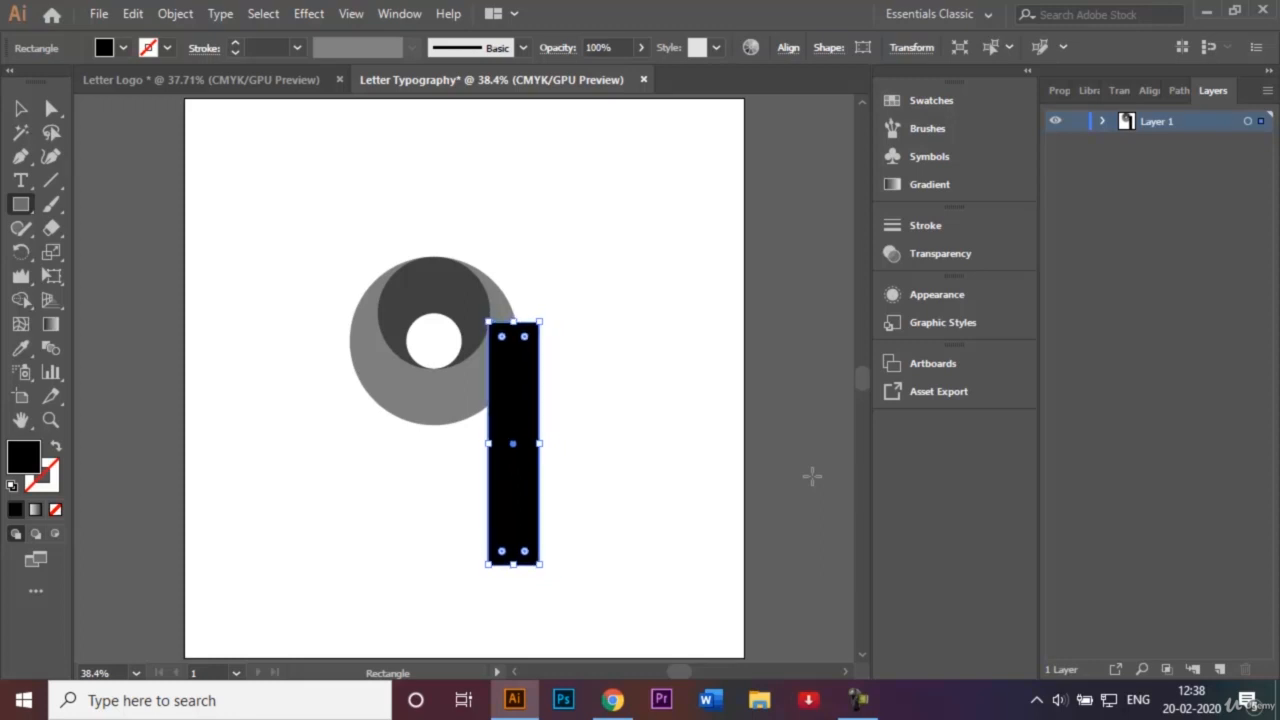
# Set the rectangle's opacity to 50%.
pyautogui.click(596, 47)
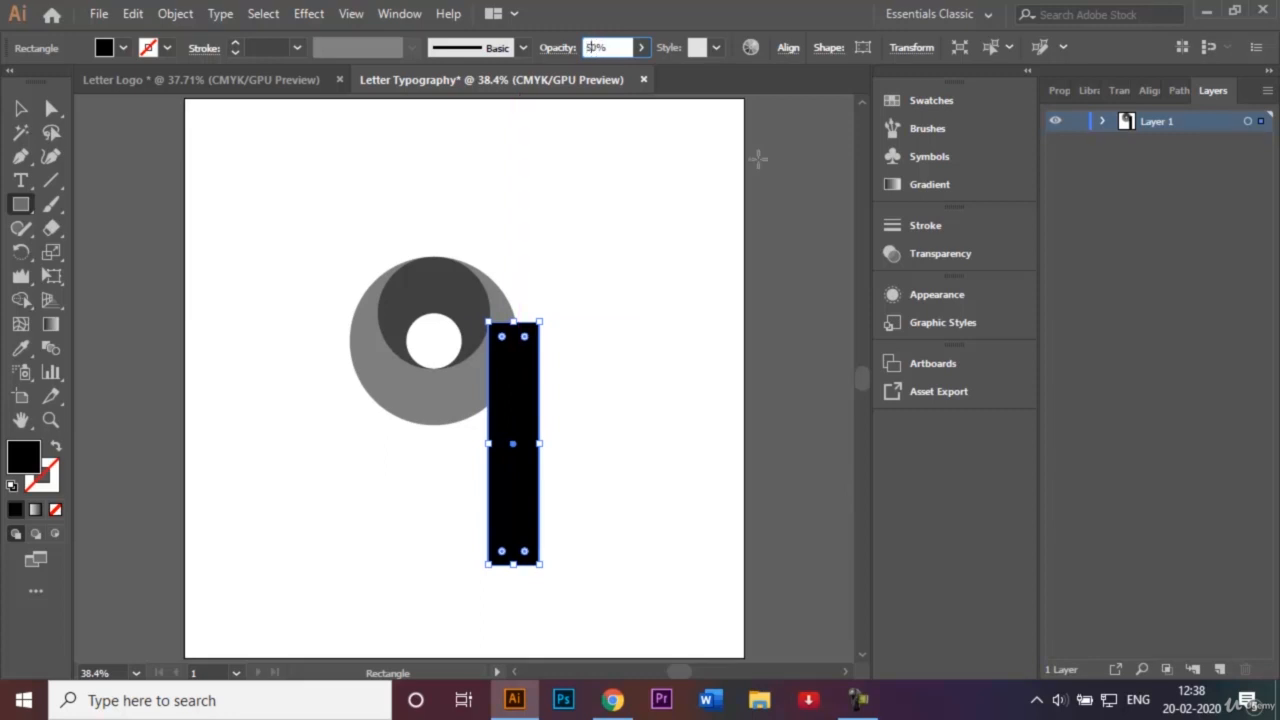
pyautogui.write('50')
pyautogui.press('Return')
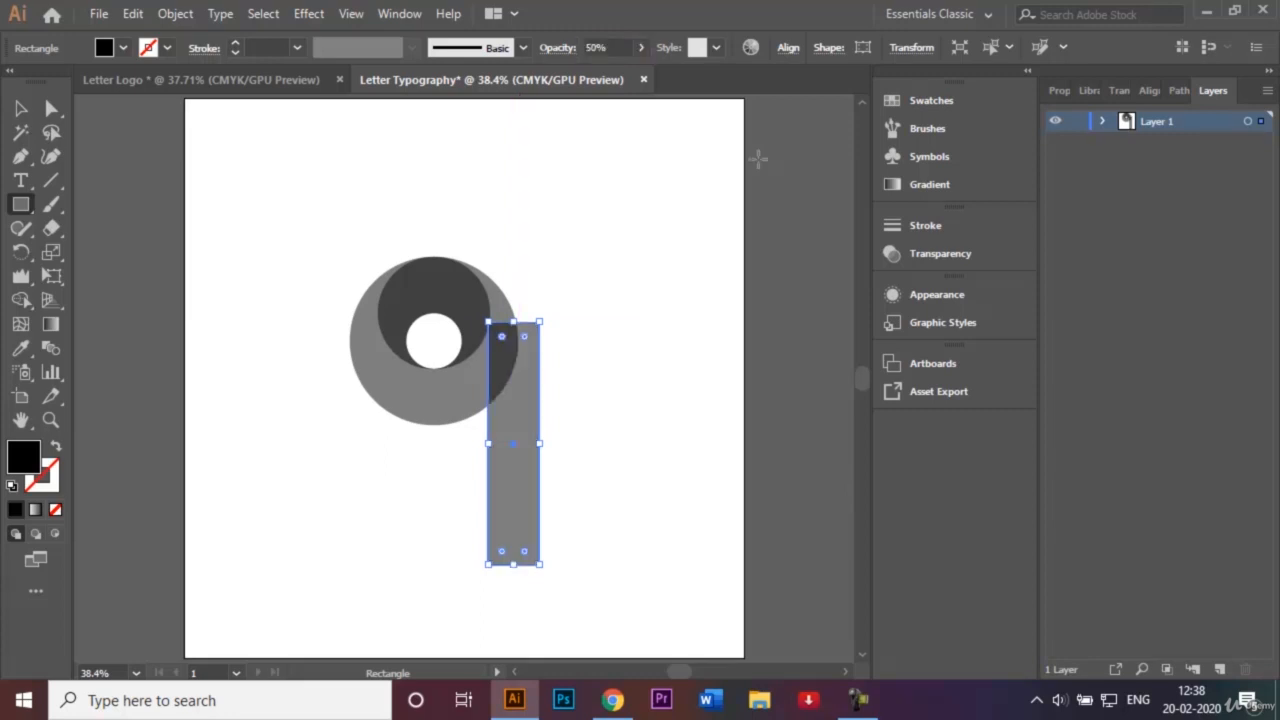
pyautogui.click(24, 110)
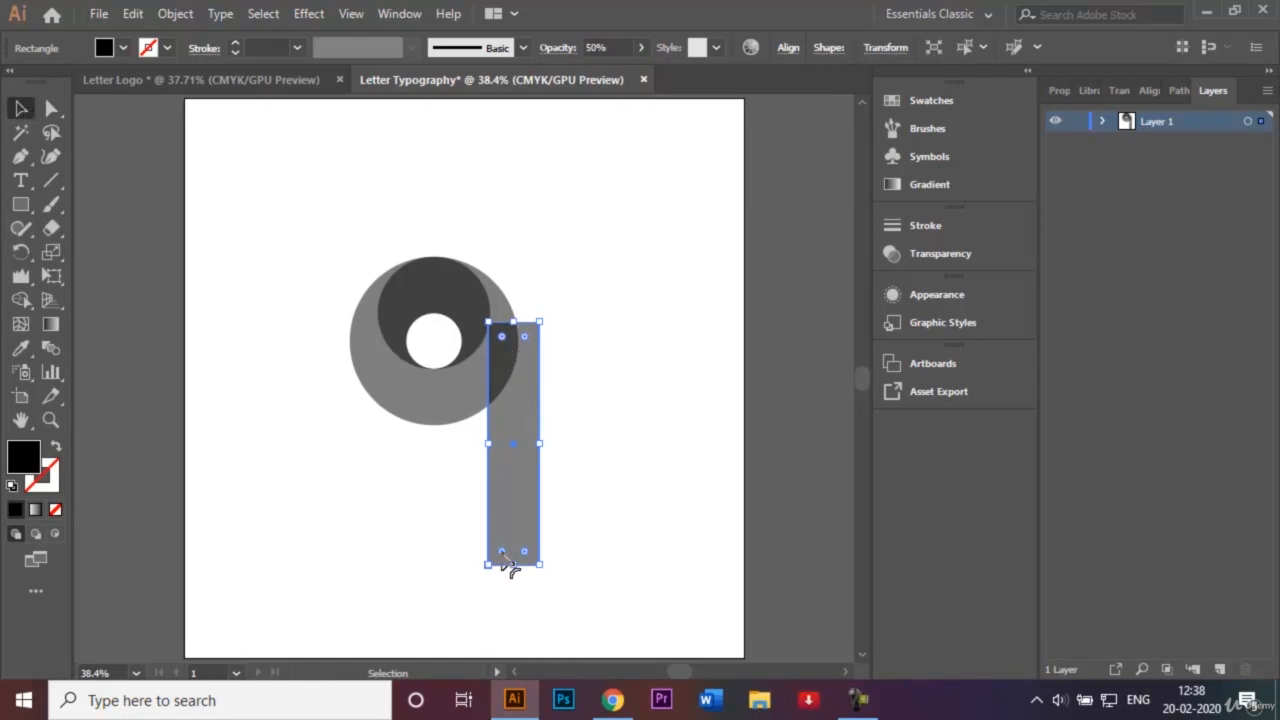
# Fully round the rectangle's corners into a pill and nudge it into place.
pyautogui.moveTo(506, 560); pyautogui.dragTo(510, 530)
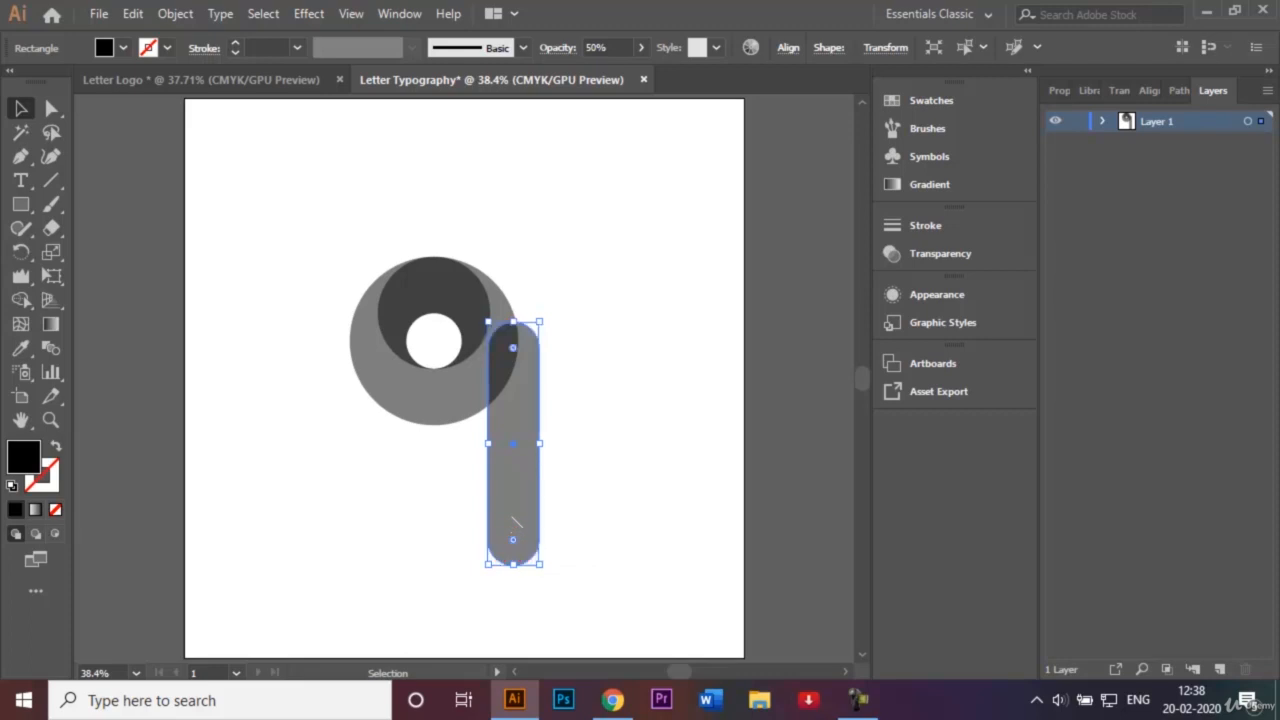
pyautogui.click(608, 469)
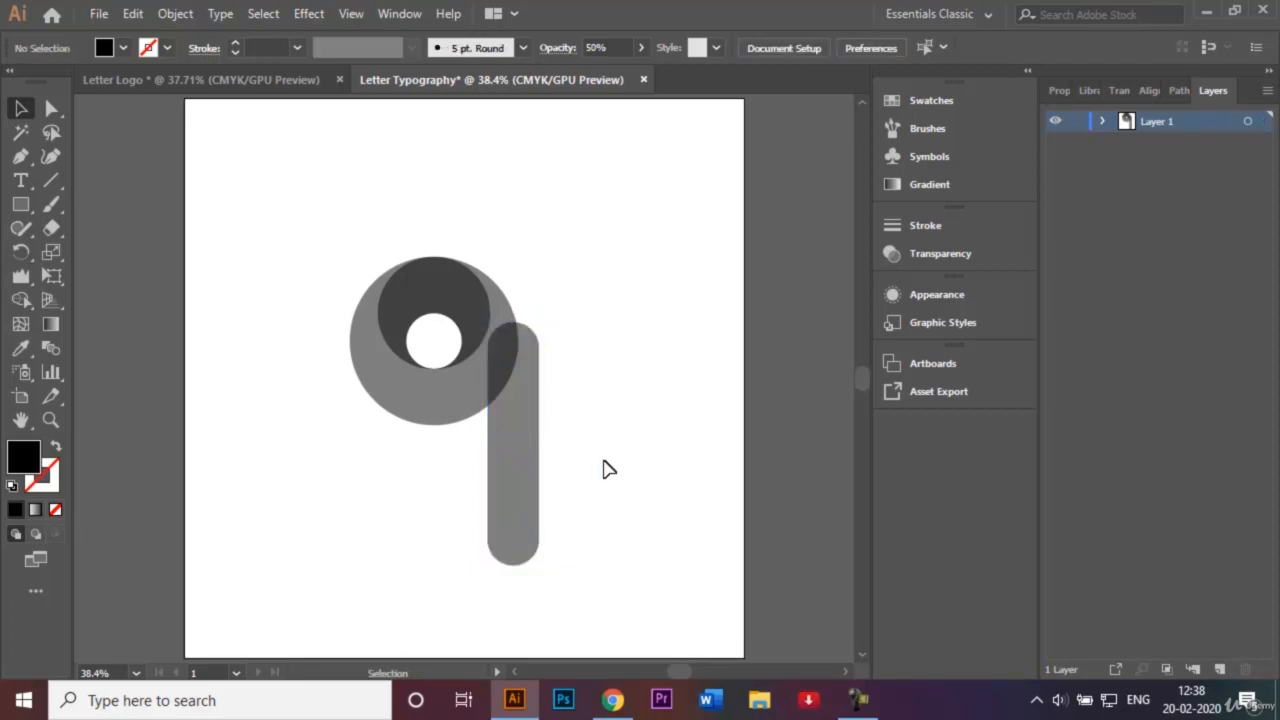
pyautogui.click(524, 452)
pyautogui.press('Up')
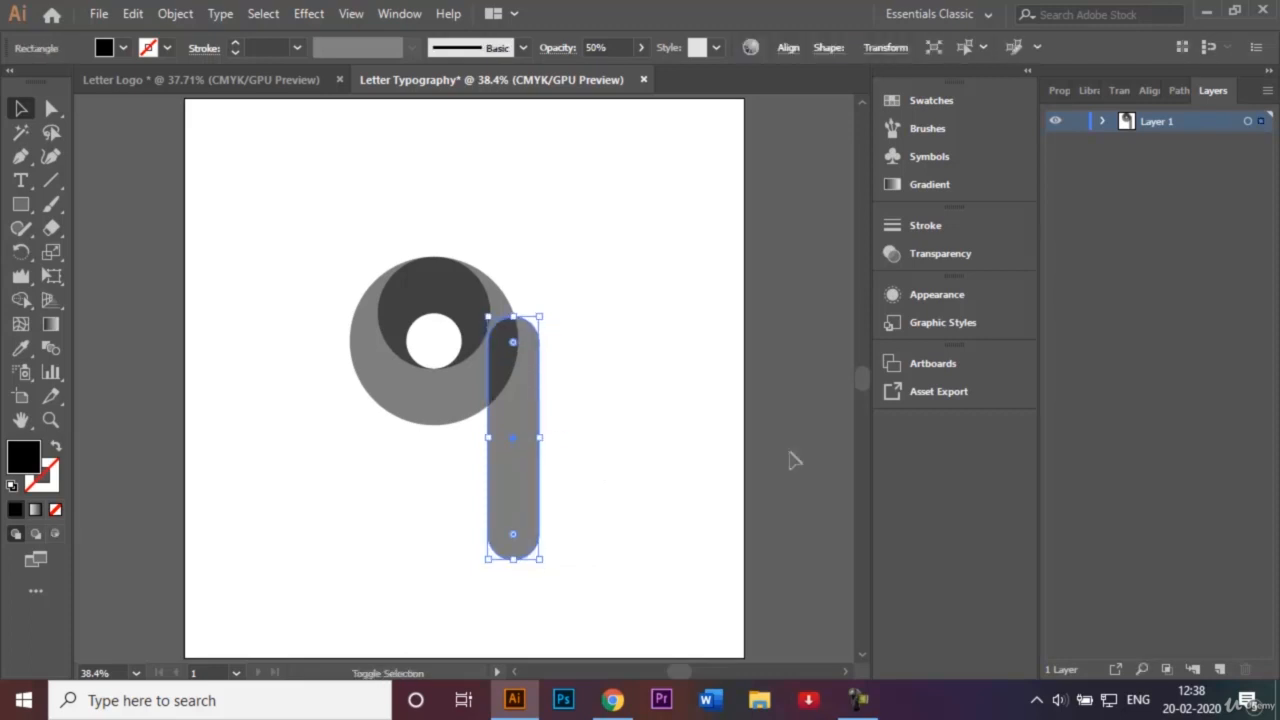
pyautogui.press('Up')
pyautogui.press('Left')
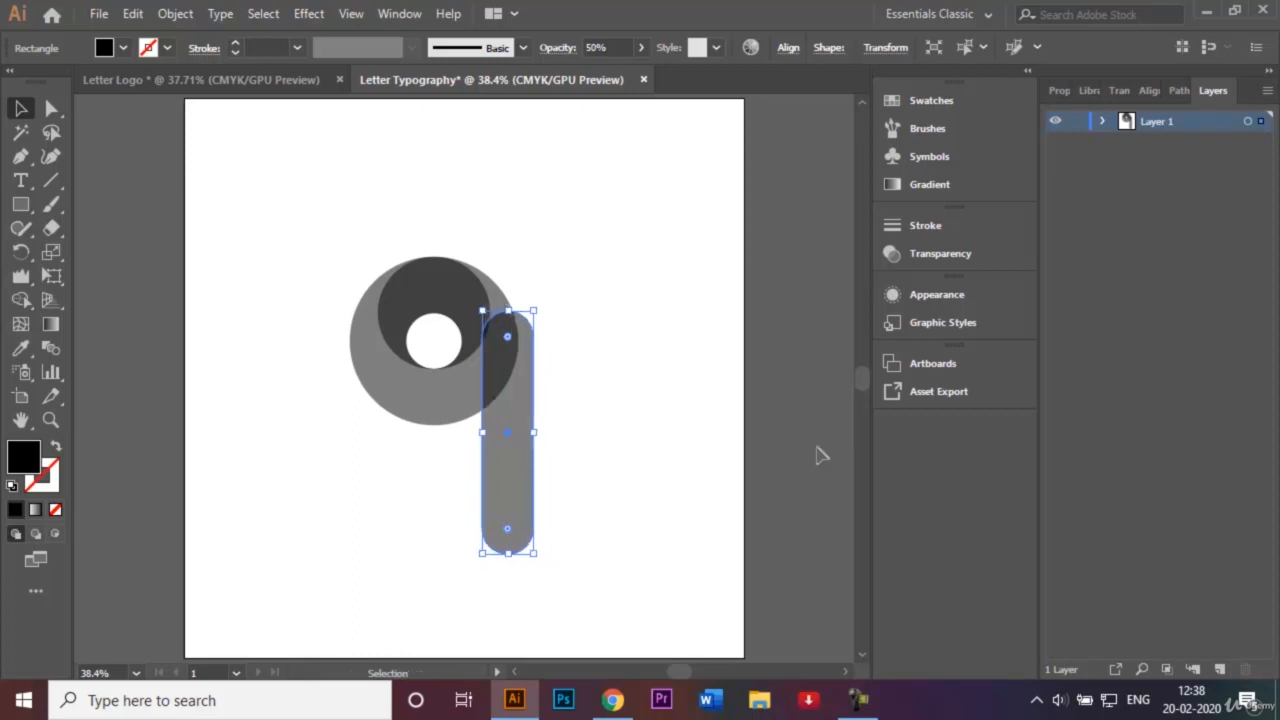
pyautogui.press('Right')
pyautogui.press('Right')
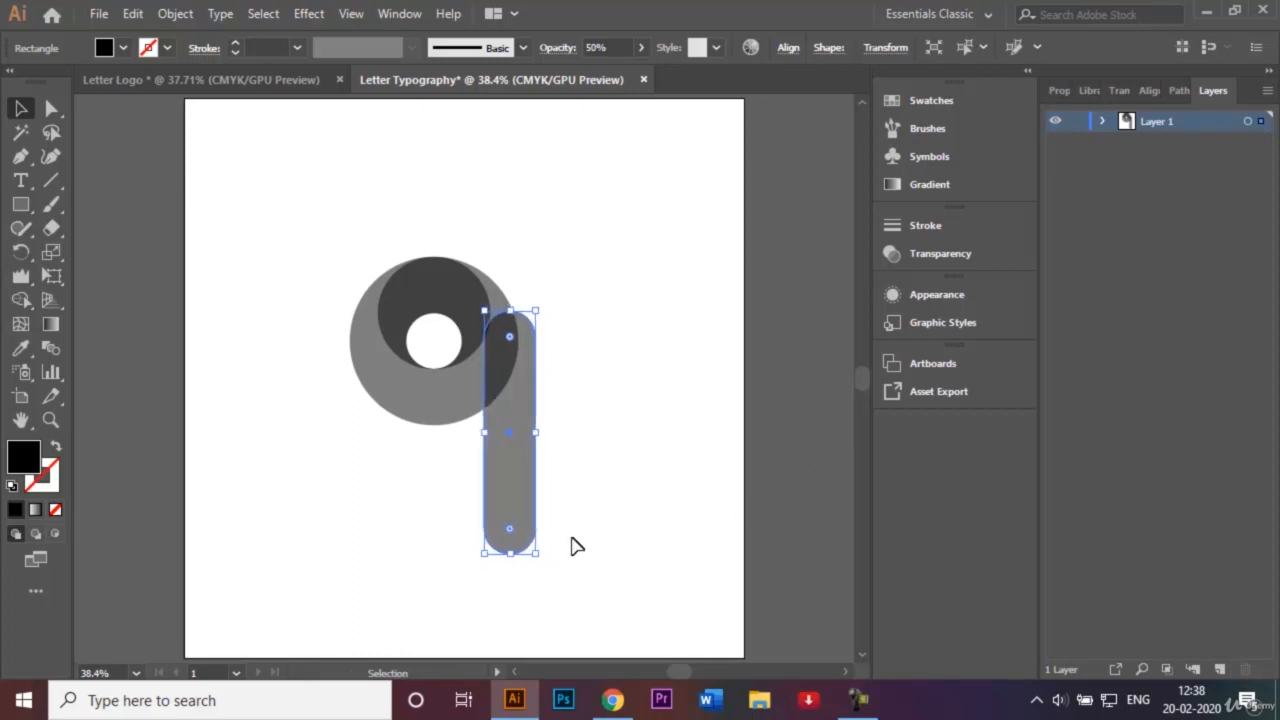
# Resize the pill to about 108 px wide.
pyautogui.moveTo(538, 434); pyautogui.dragTo(562, 430)
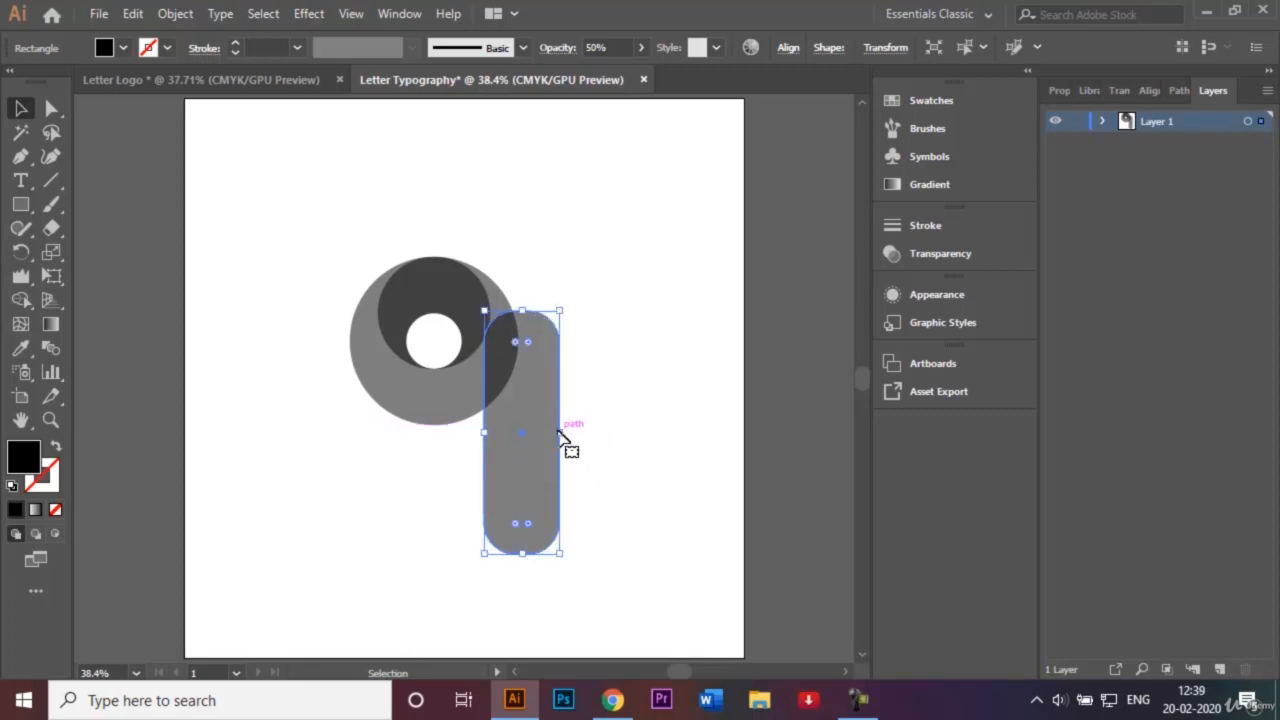
pyautogui.moveTo(563, 437); pyautogui.dragTo(541, 434)
pyautogui.click(586, 432)
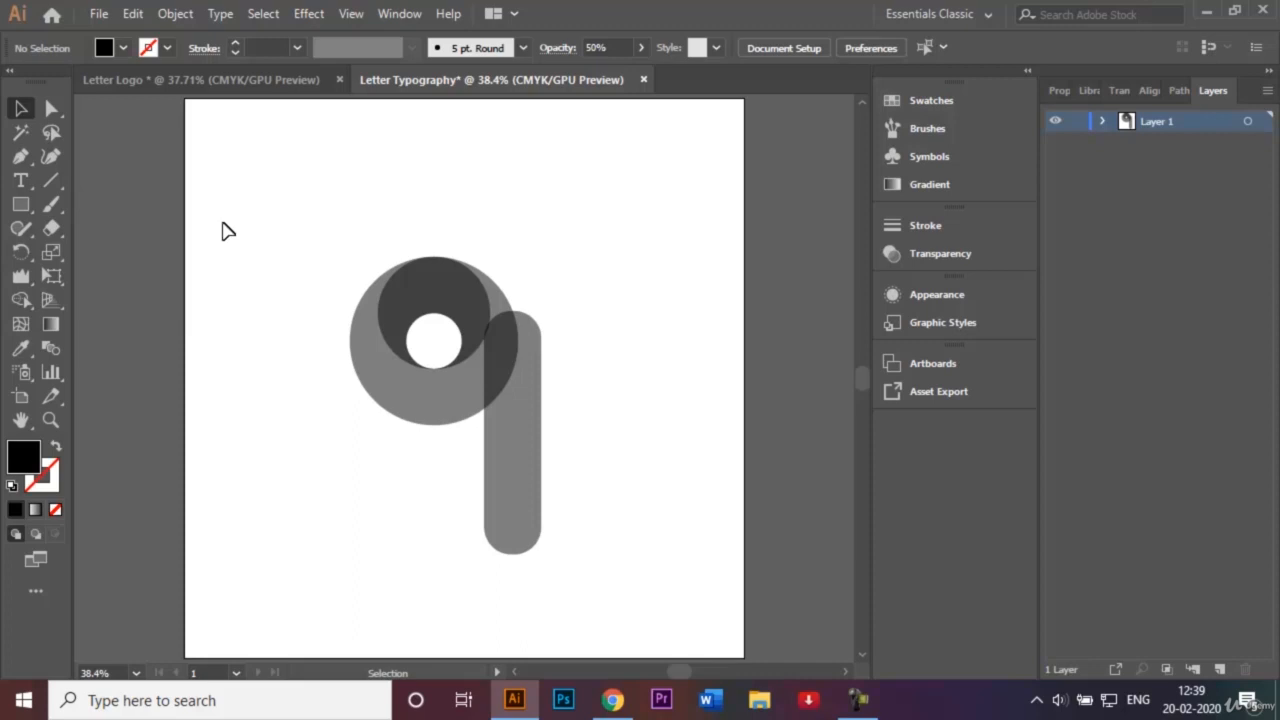
pyautogui.moveTo(296, 226); pyautogui.dragTo(336, 268)
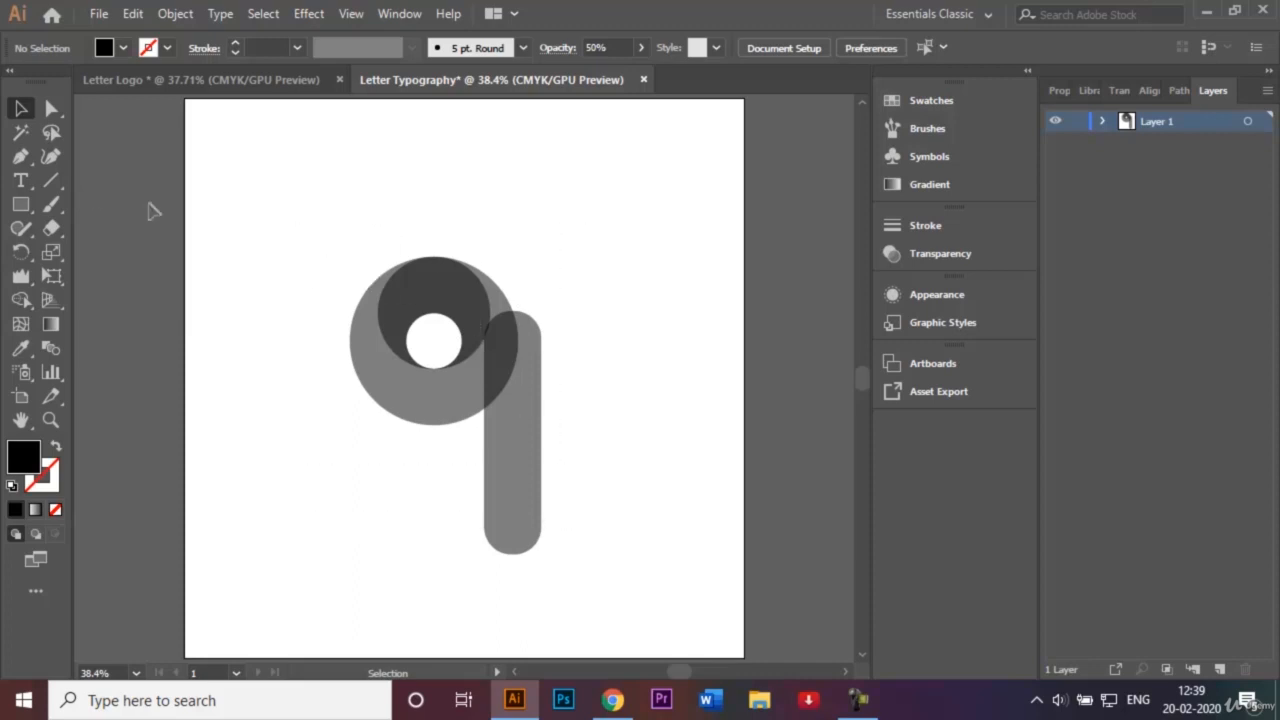
pyautogui.click(22, 160)
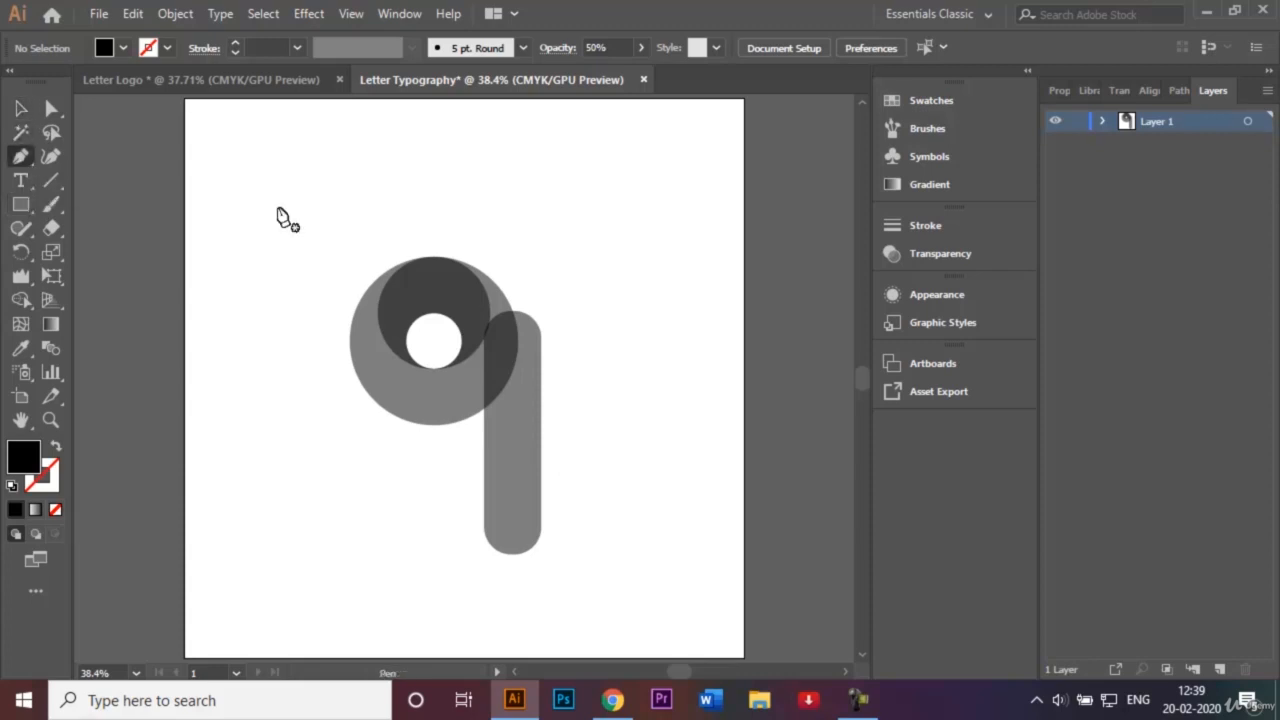
# Pen-draw a closed shape from the circle's top down the stem and around its right side, then select it.
pyautogui.click(490, 278)
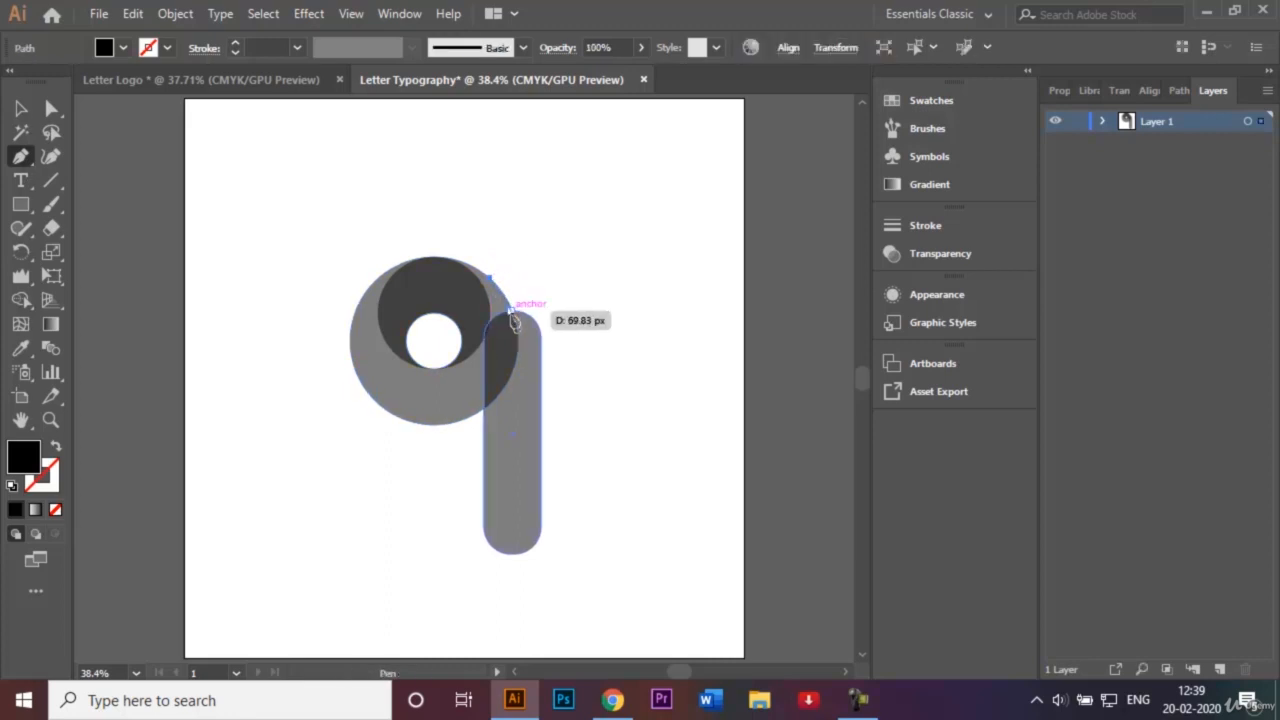
pyautogui.click(511, 311)
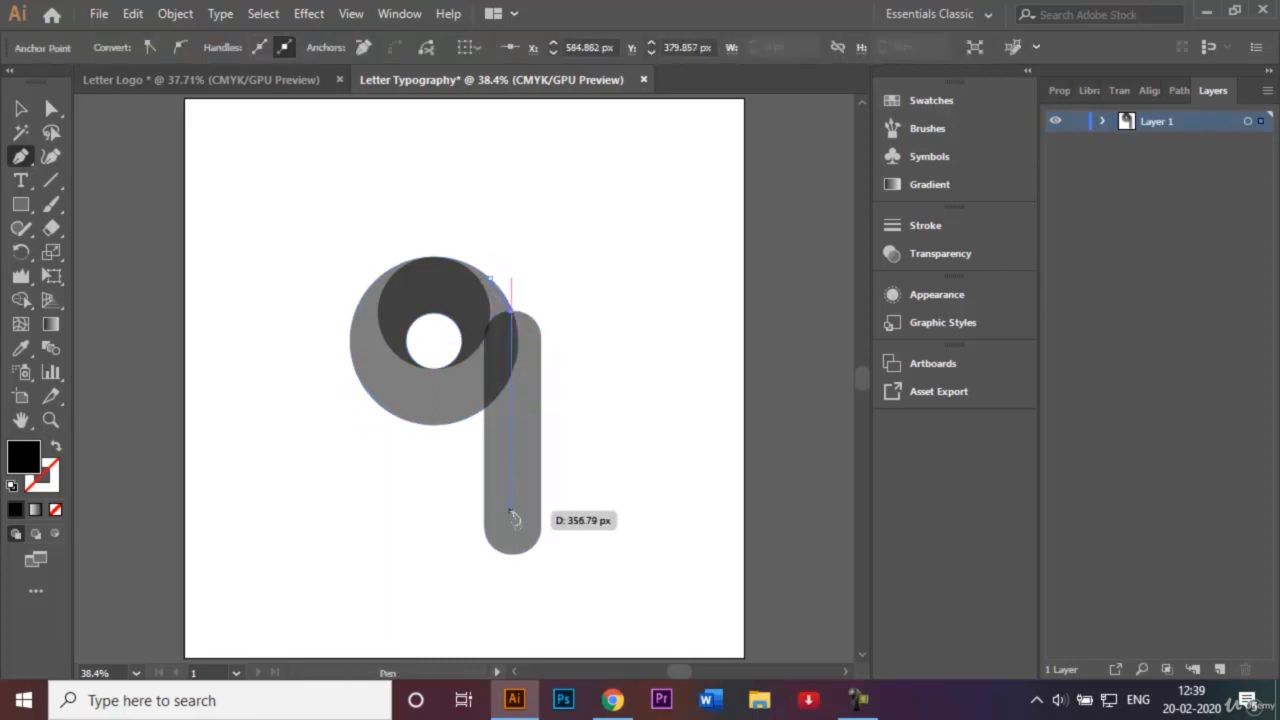
pyautogui.click(512, 563)
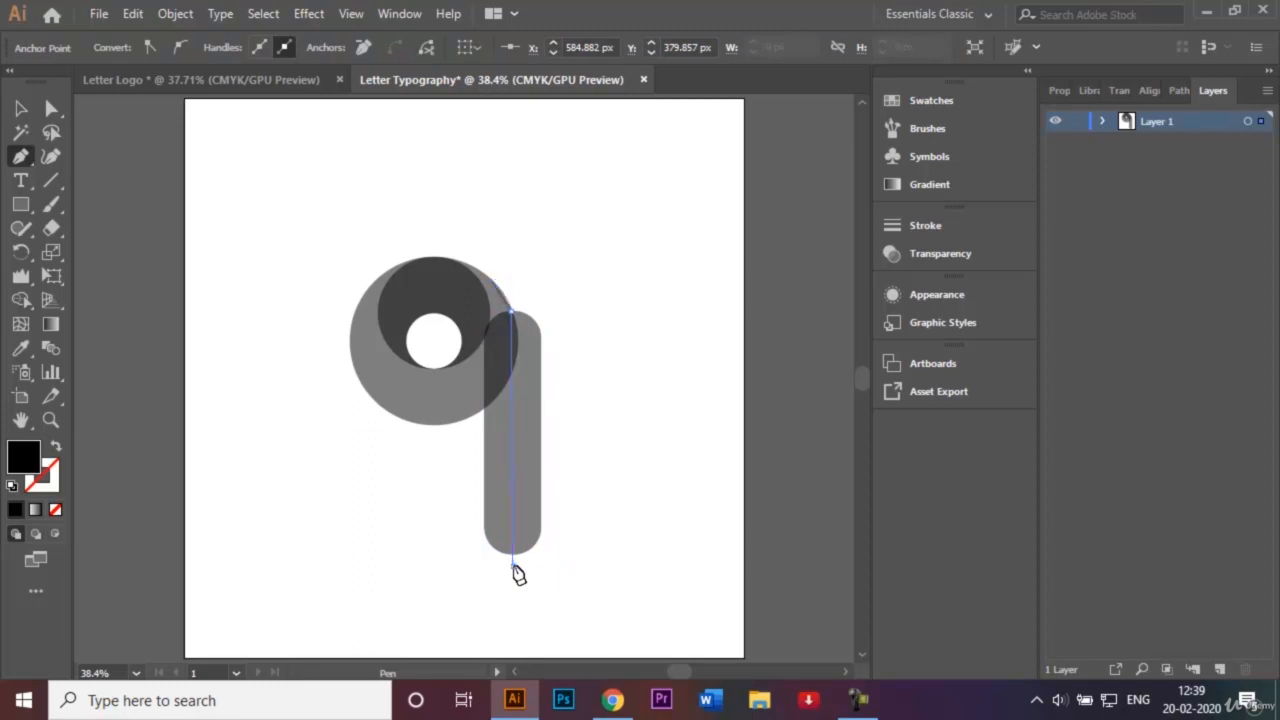
pyautogui.click(570, 553)
pyautogui.click(604, 421)
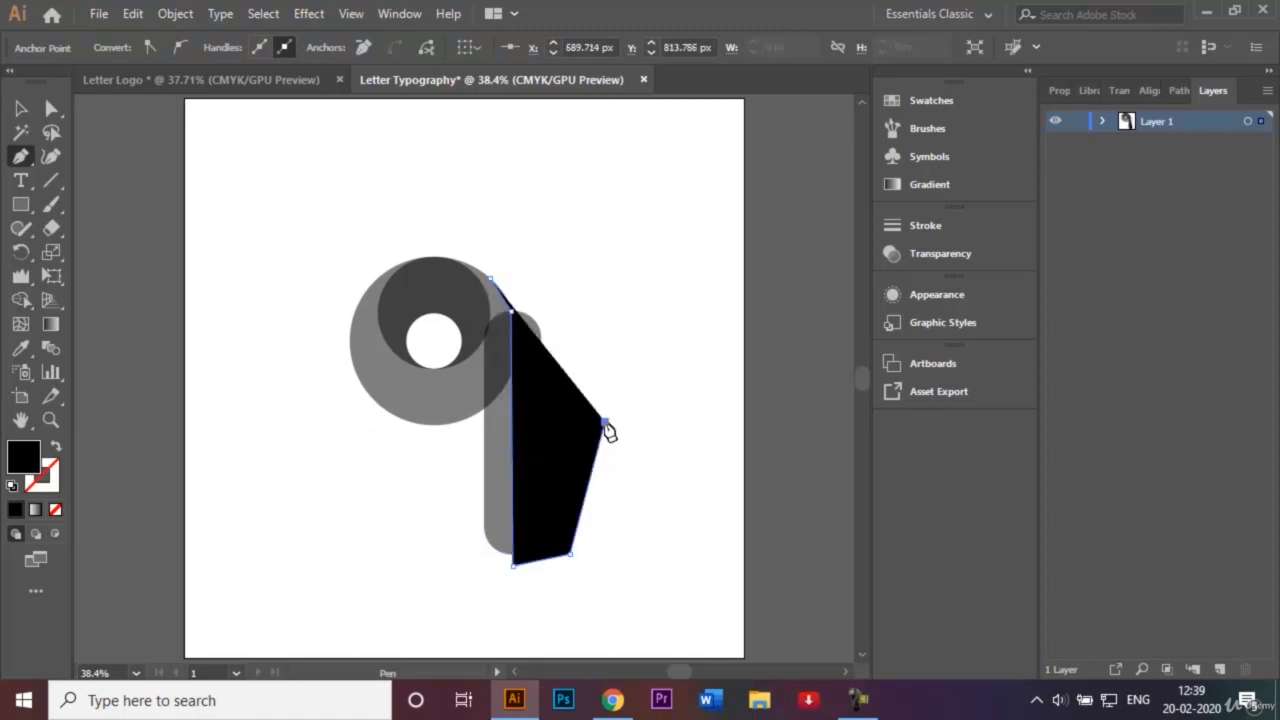
pyautogui.click(586, 356)
pyautogui.click(566, 311)
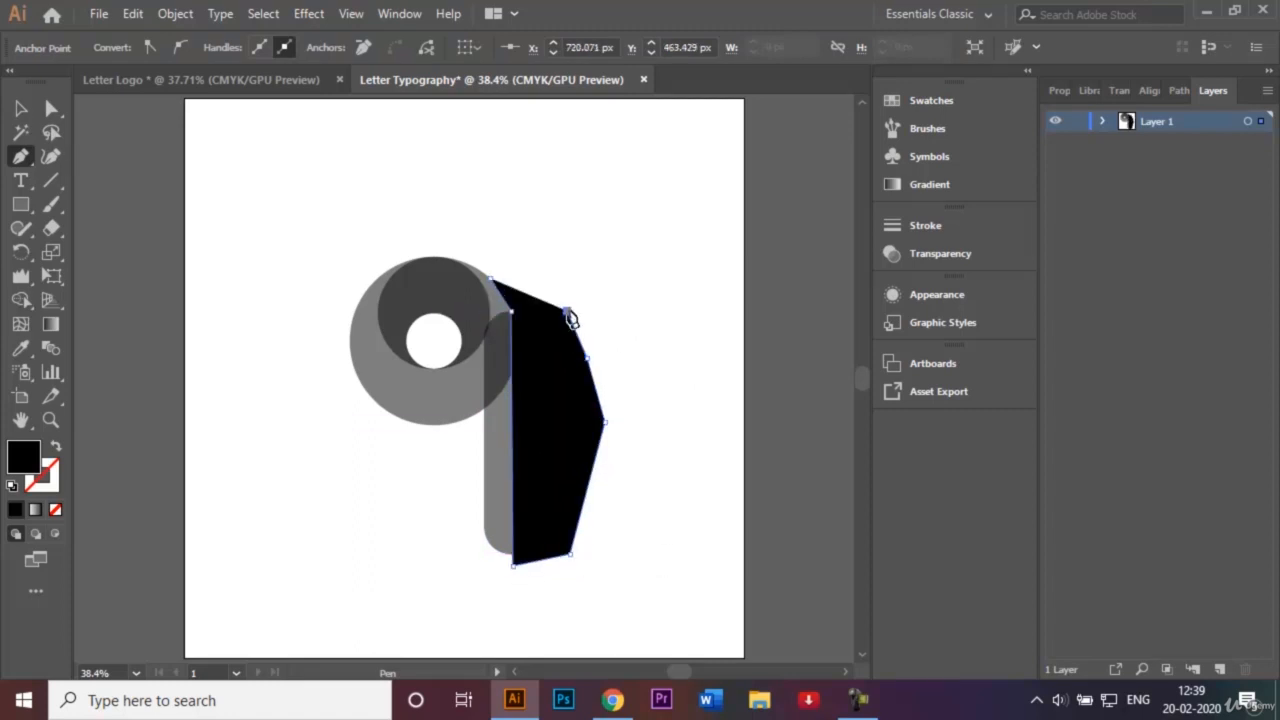
pyautogui.click(492, 281)
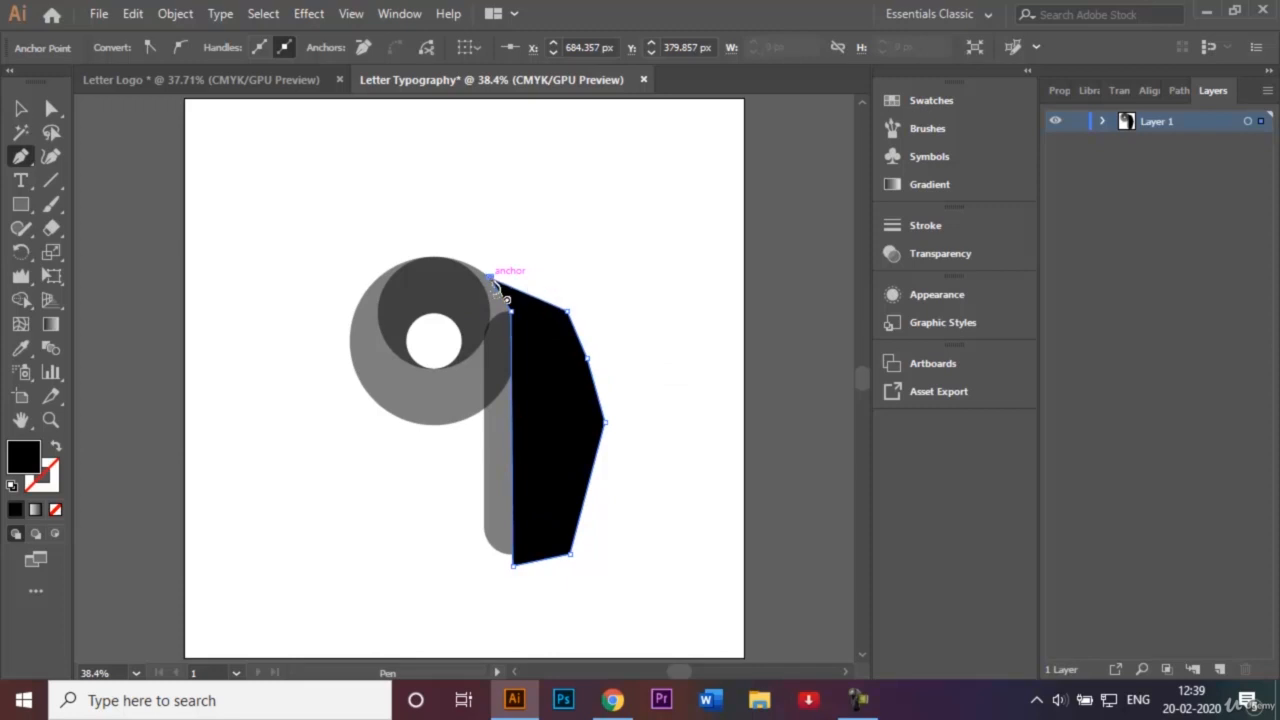
pyautogui.click(21, 109)
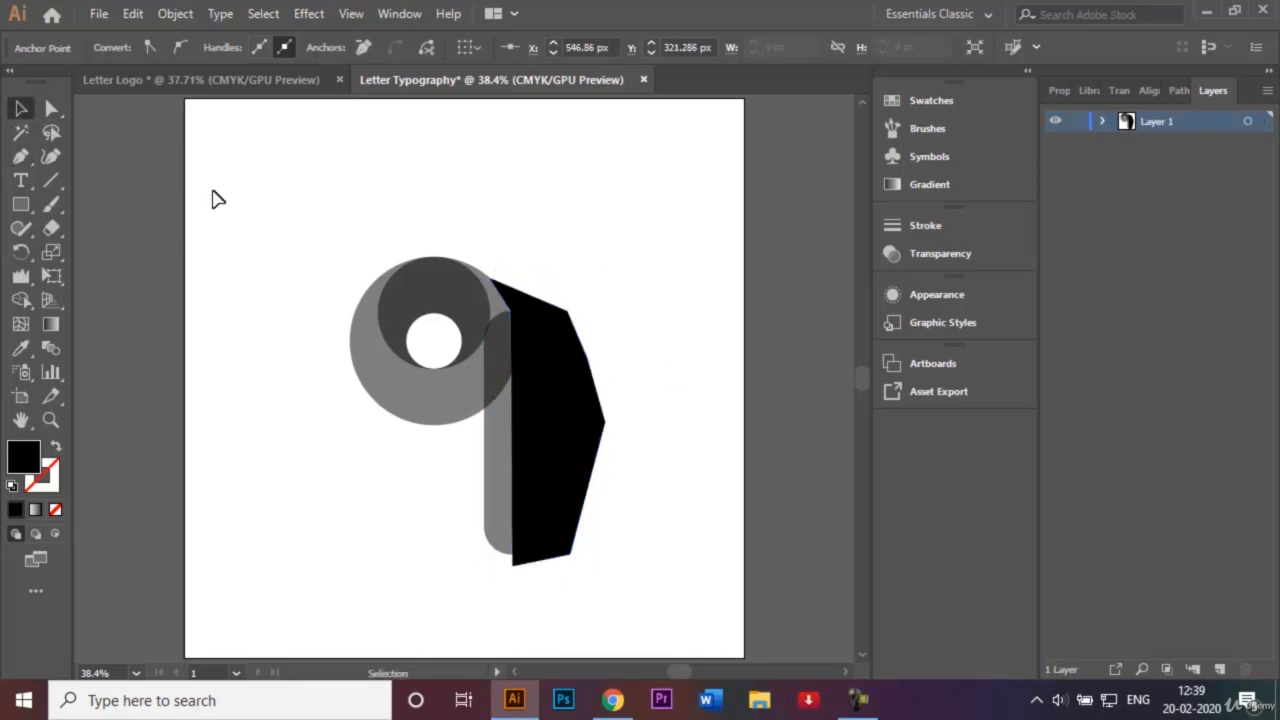
pyautogui.click(587, 431)
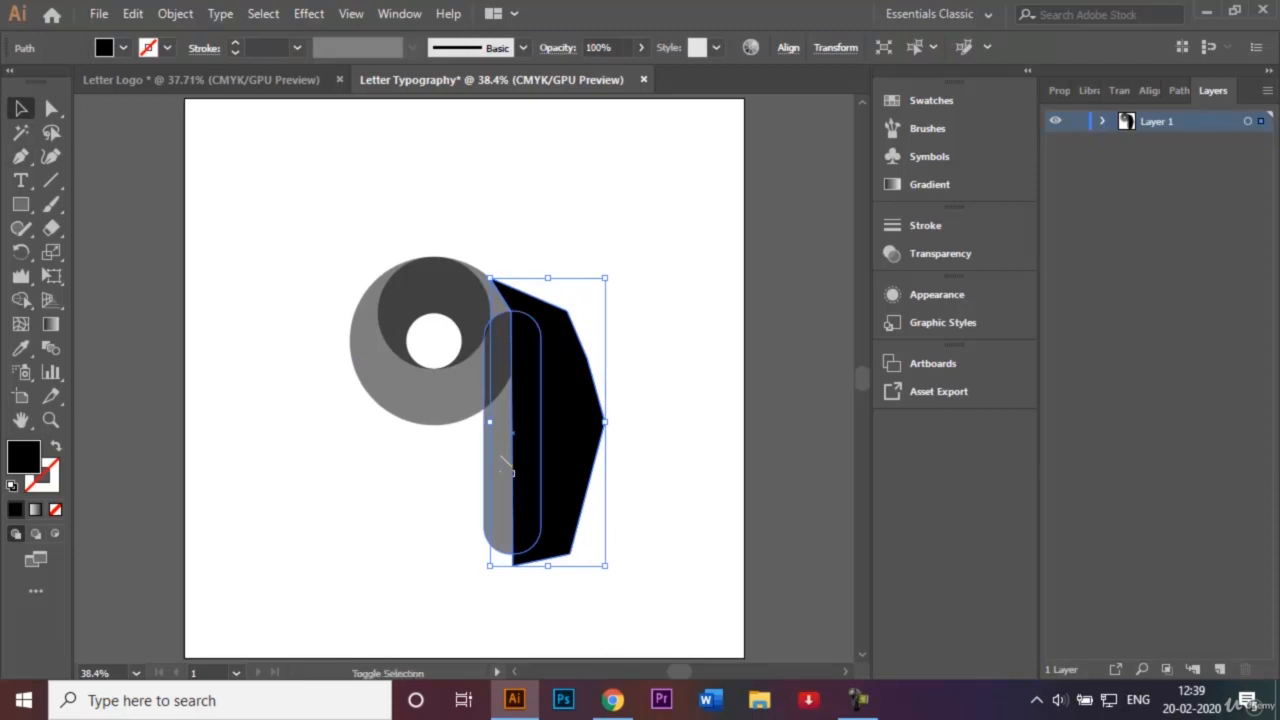
# Cut the stem with the black shape using Pathfinder Minus Front, then nudge the stem right.
pyautogui.keyDown('shift'); pyautogui.click(506, 466); pyautogui.keyUp('shift')
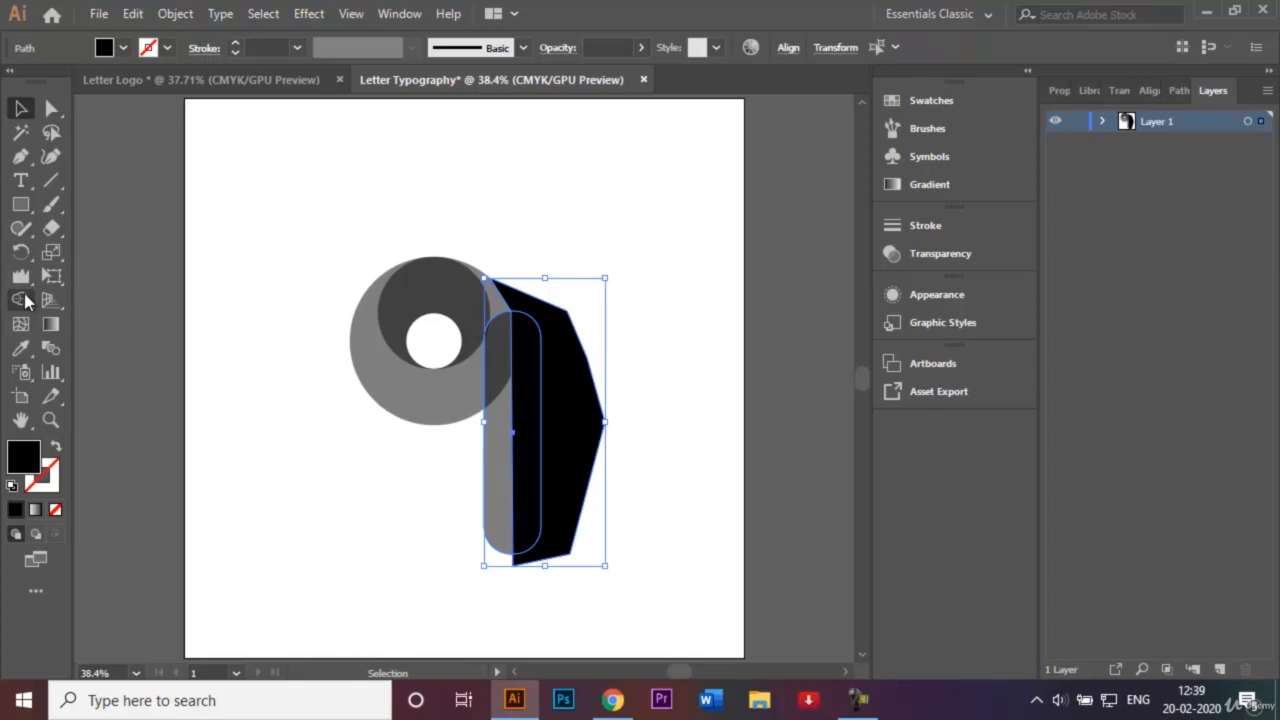
pyautogui.click(22, 300)
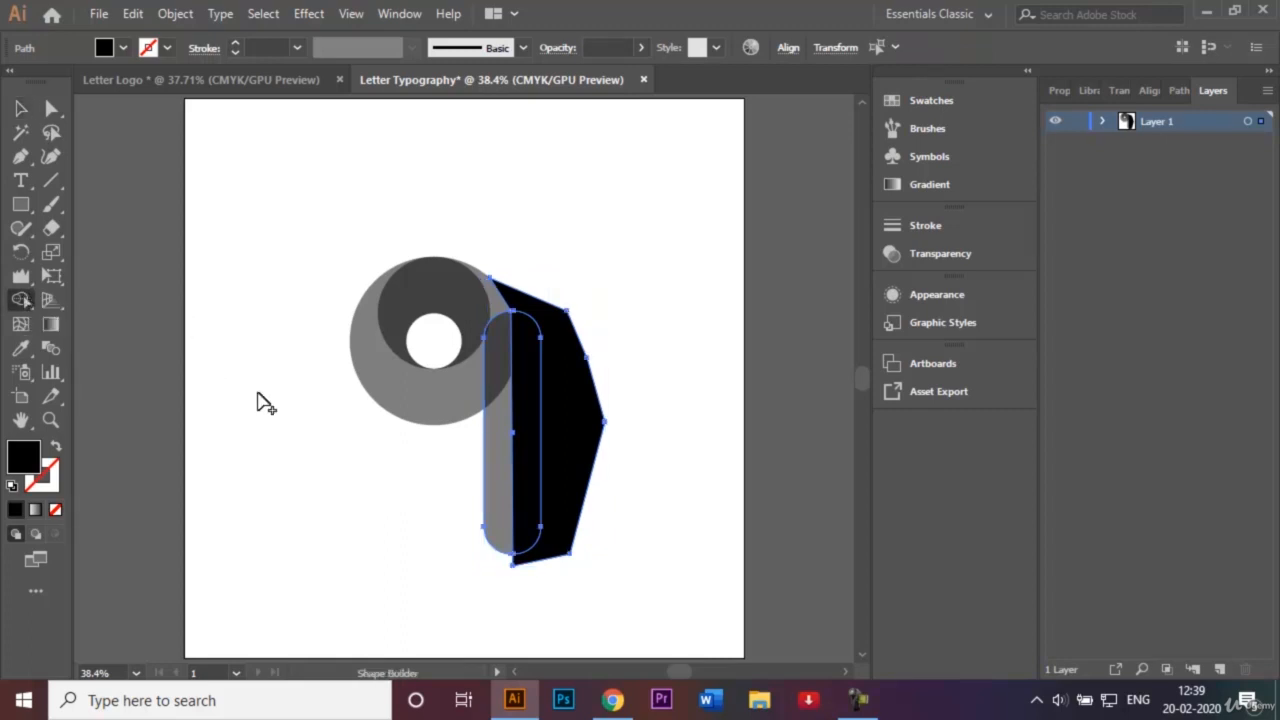
pyautogui.click(21, 108)
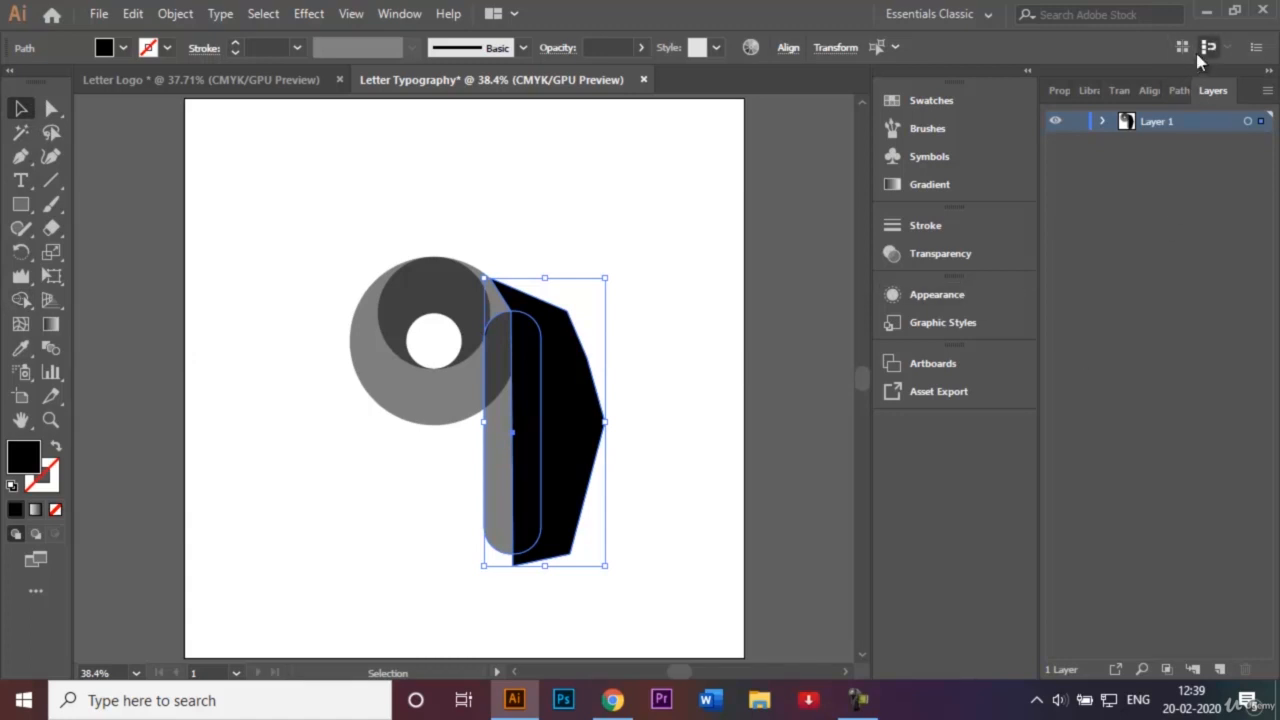
pyautogui.click(1182, 92)
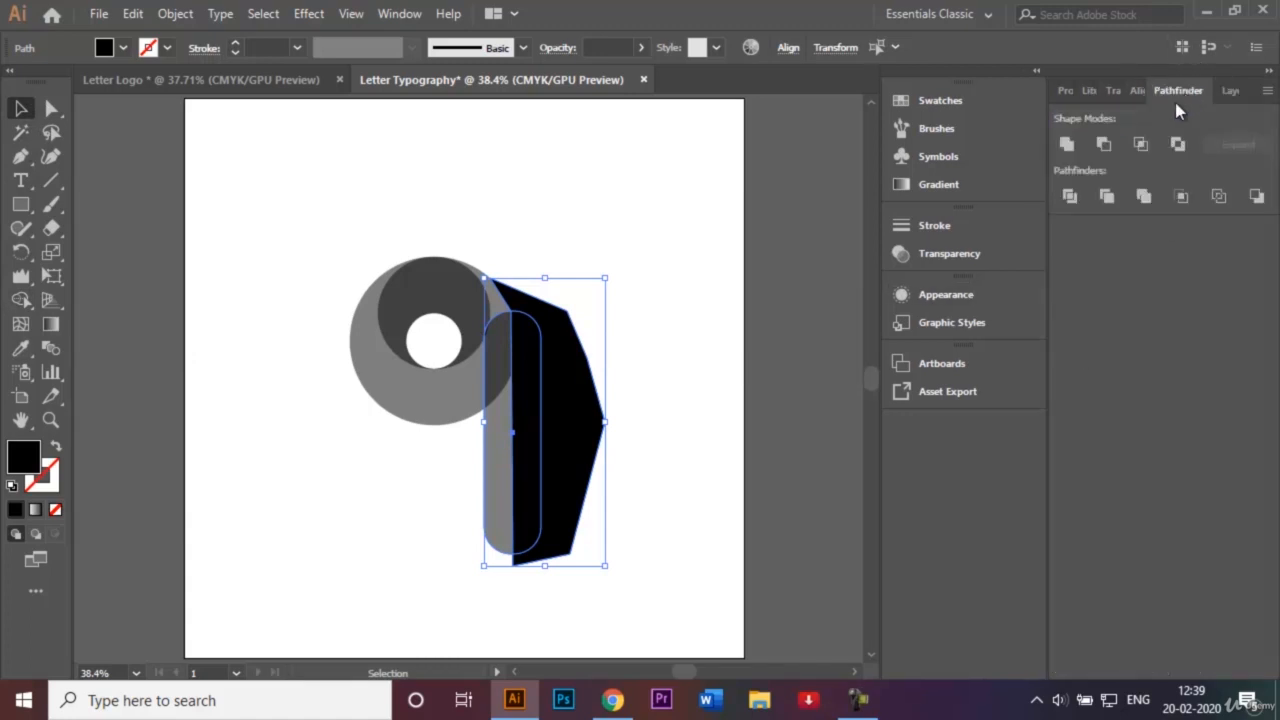
pyautogui.click(1104, 146)
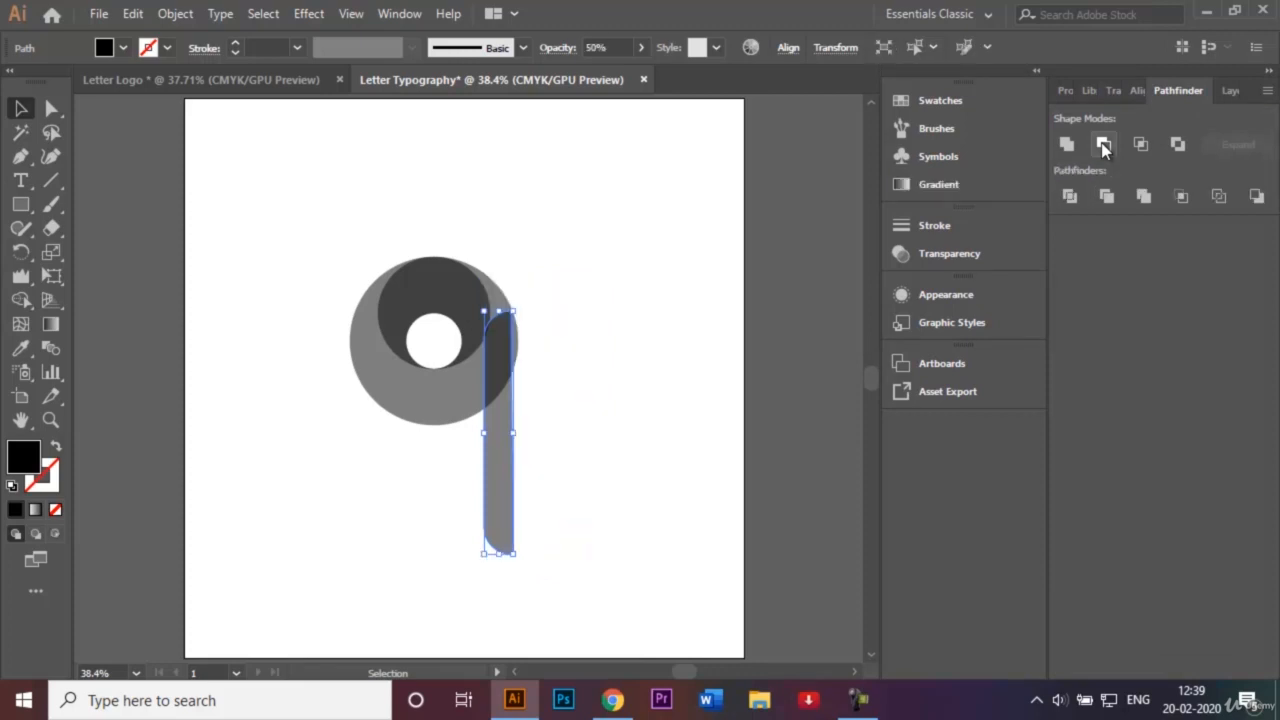
pyautogui.click(608, 335)
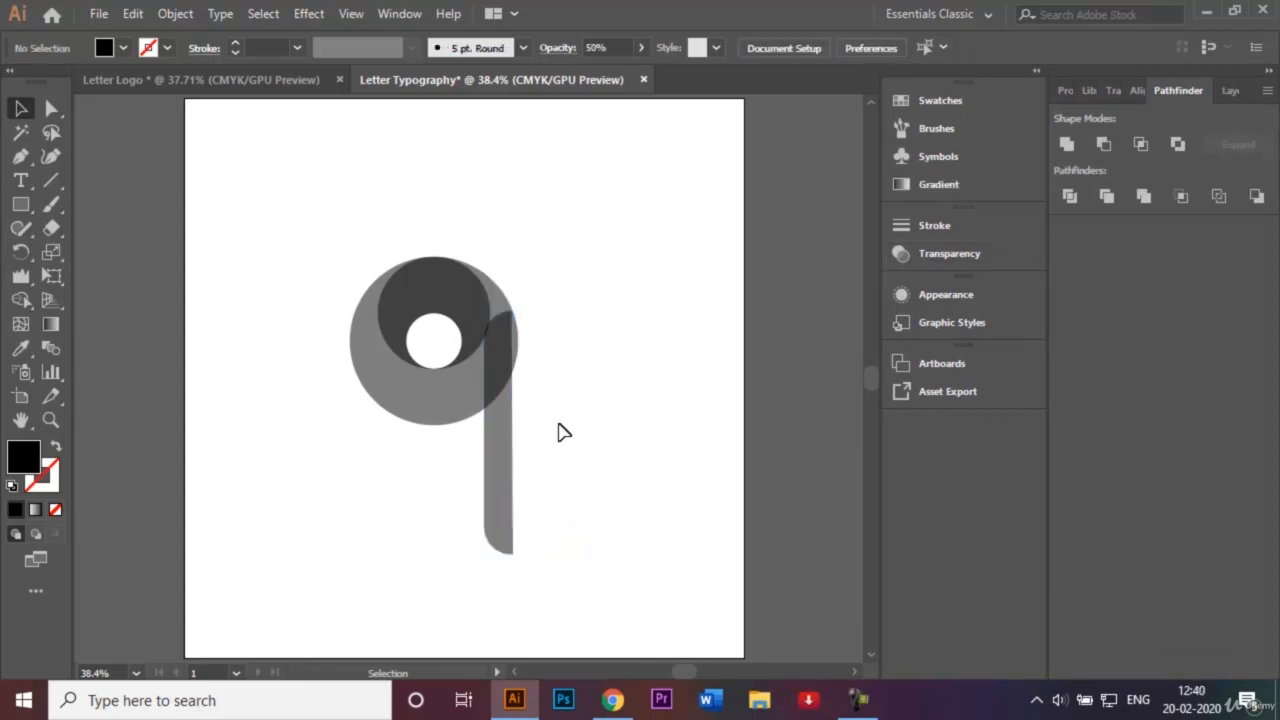
pyautogui.click(505, 452)
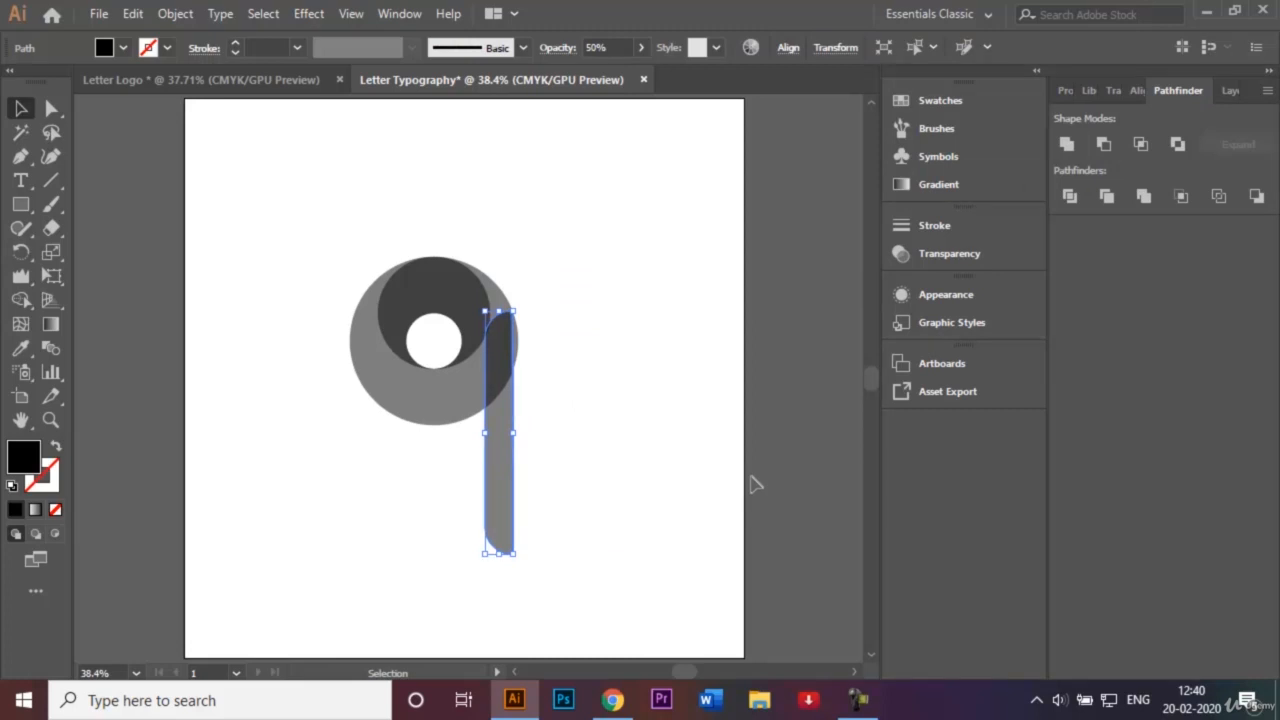
pyautogui.press('Right')
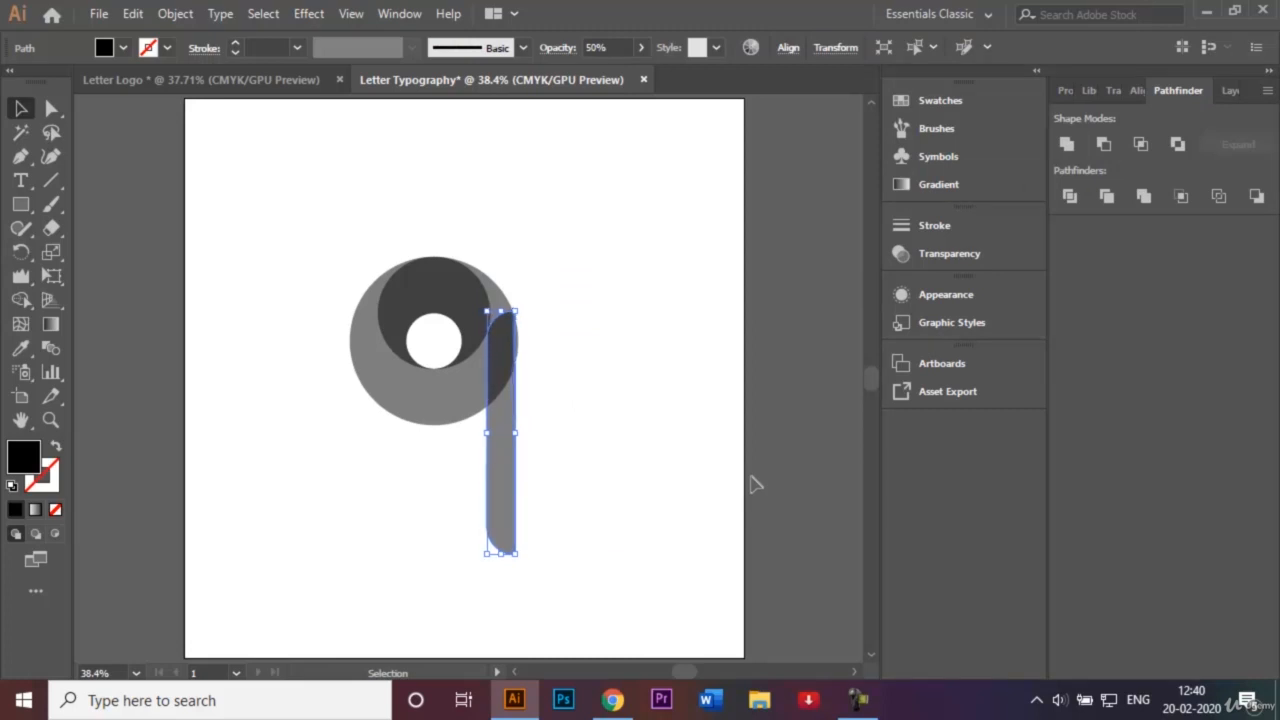
pyautogui.click(586, 402)
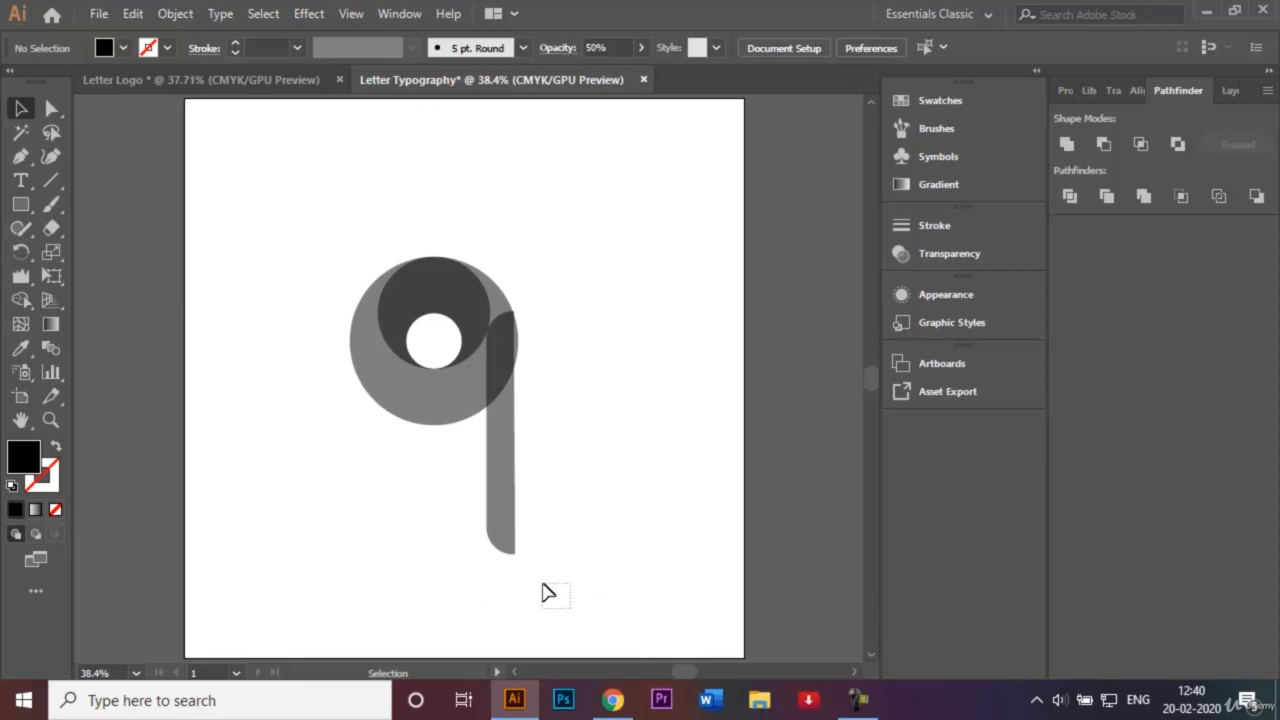
# With Shape Builder, merge the stem and the leftover sliver into the outer ring.
pyautogui.moveTo(540, 600); pyautogui.dragTo(321, 233)
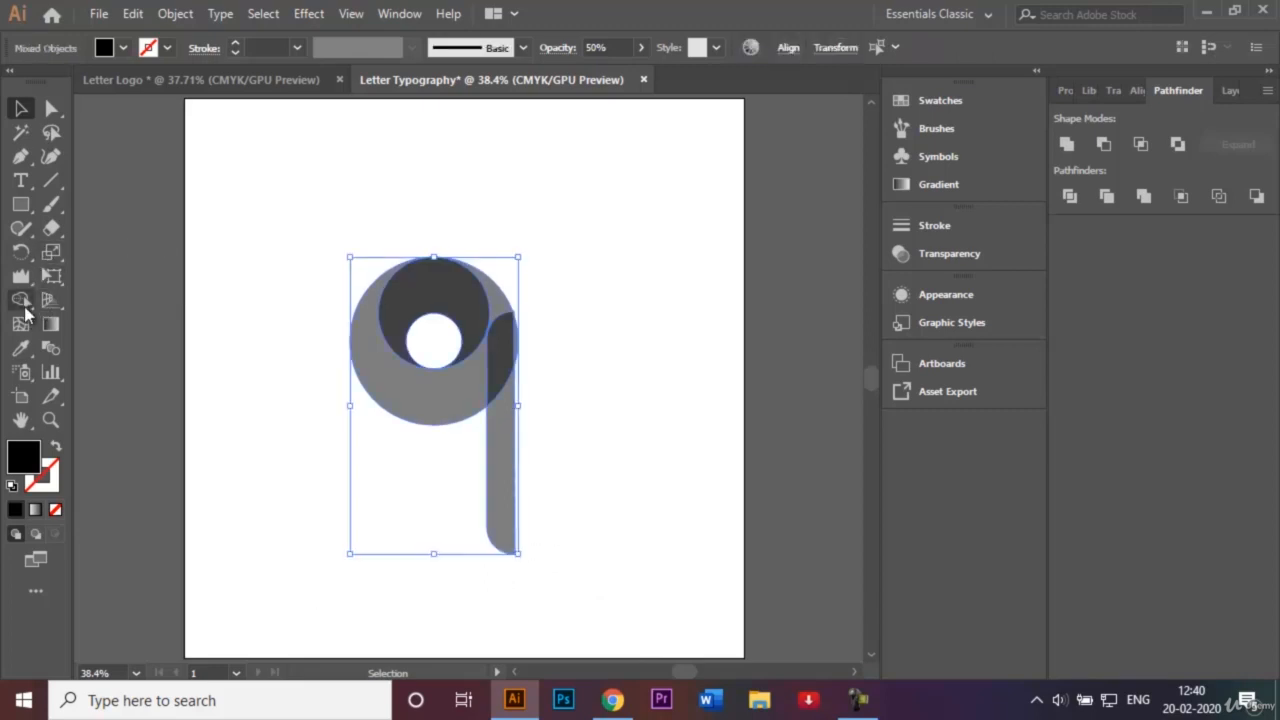
pyautogui.click(21, 300)
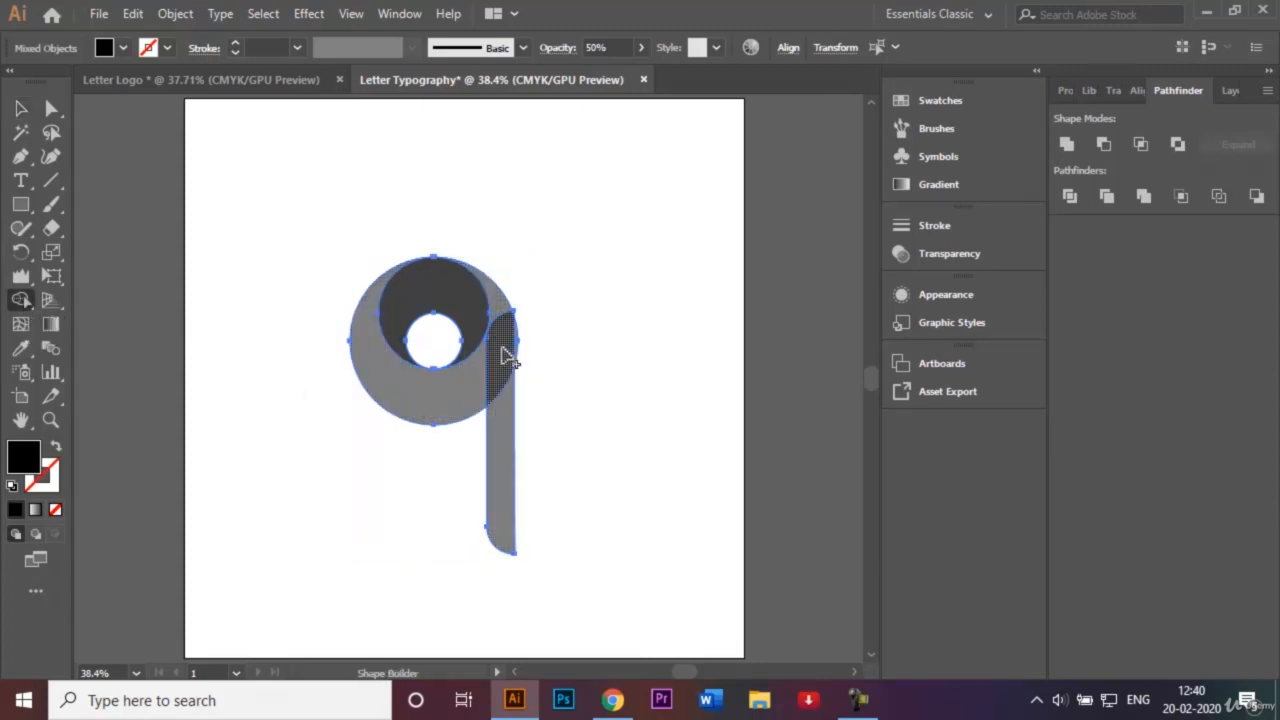
pyautogui.moveTo(503, 358)
pyautogui.mouseDown()
pyautogui.moveTo(464, 387)
pyautogui.moveTo(502, 371)
pyautogui.moveTo(517, 440)
pyautogui.mouseUp()
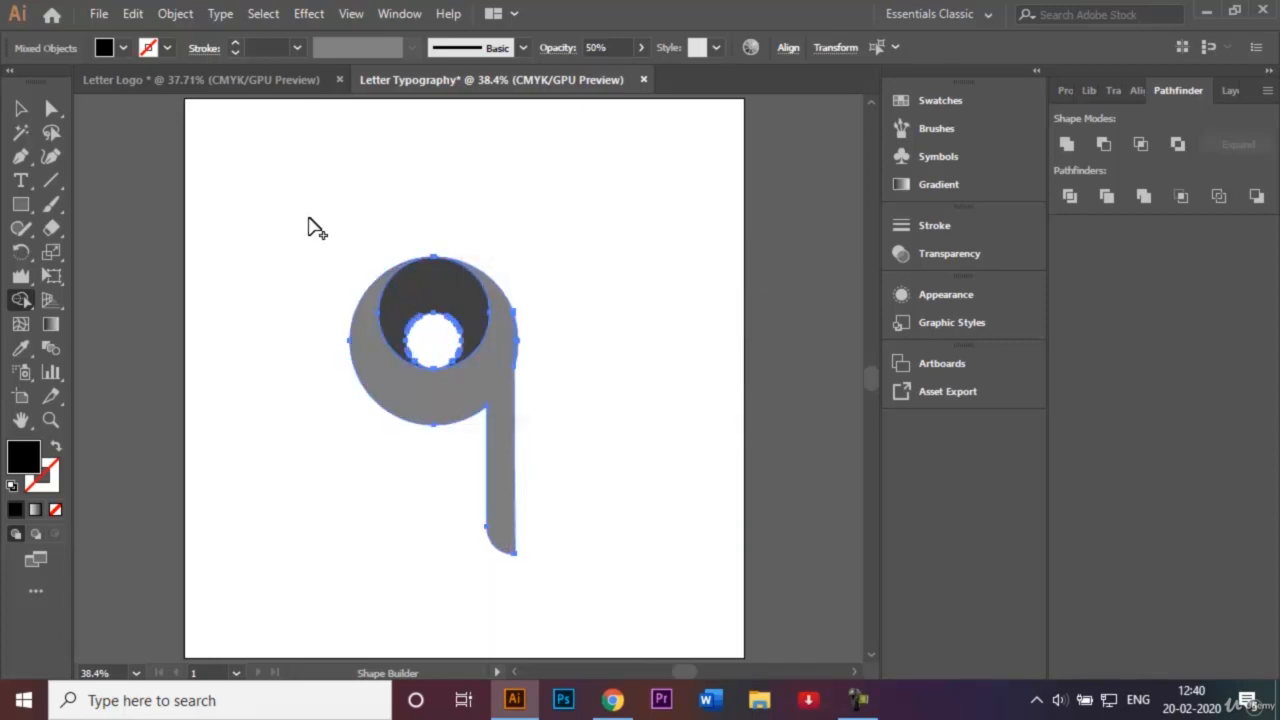
pyautogui.hotkey('ctrl', '+')
pyautogui.hotkey('ctrl', '+')
pyautogui.hotkey('ctrl', '+')
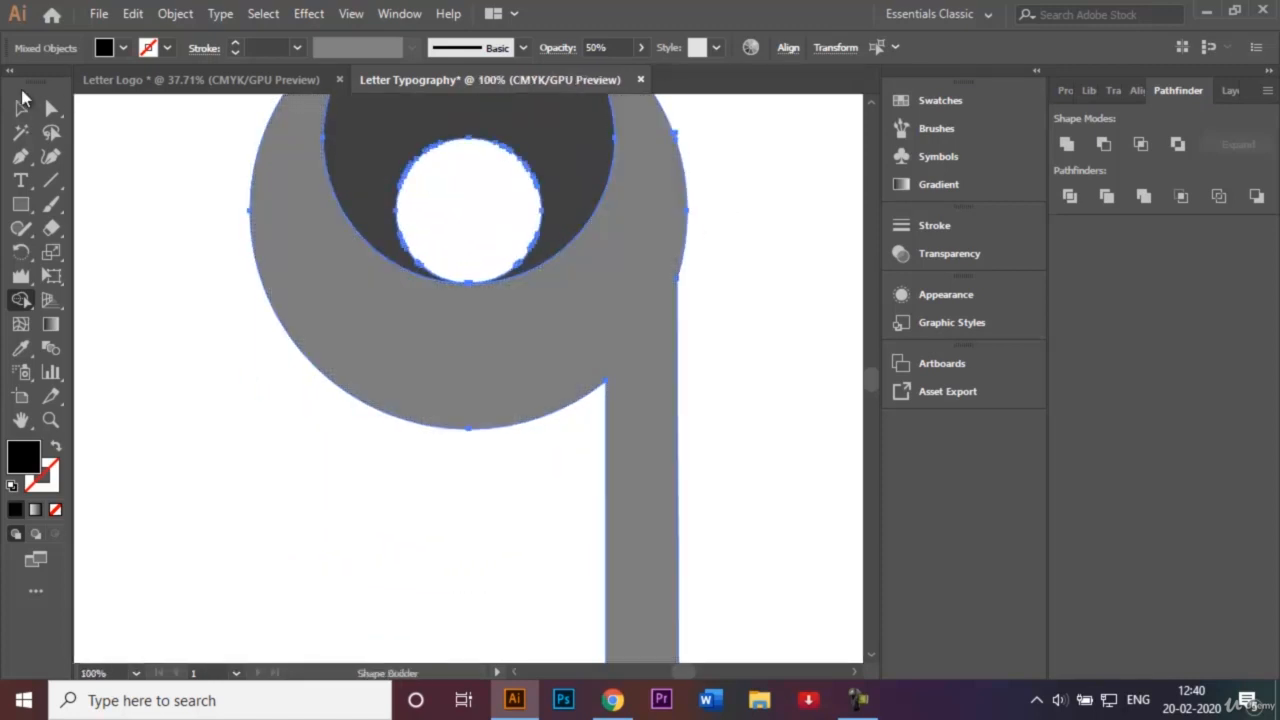
pyautogui.press('ctrl')
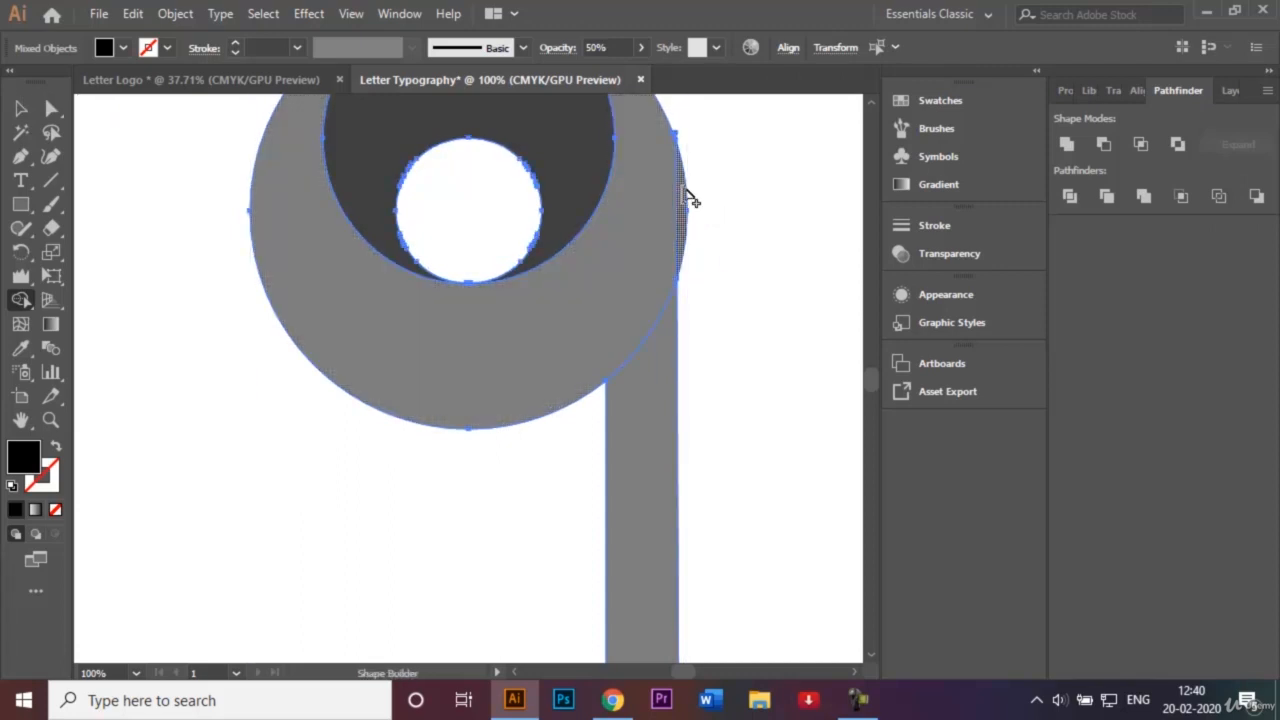
pyautogui.moveTo(690, 200); pyautogui.dragTo(600, 329)
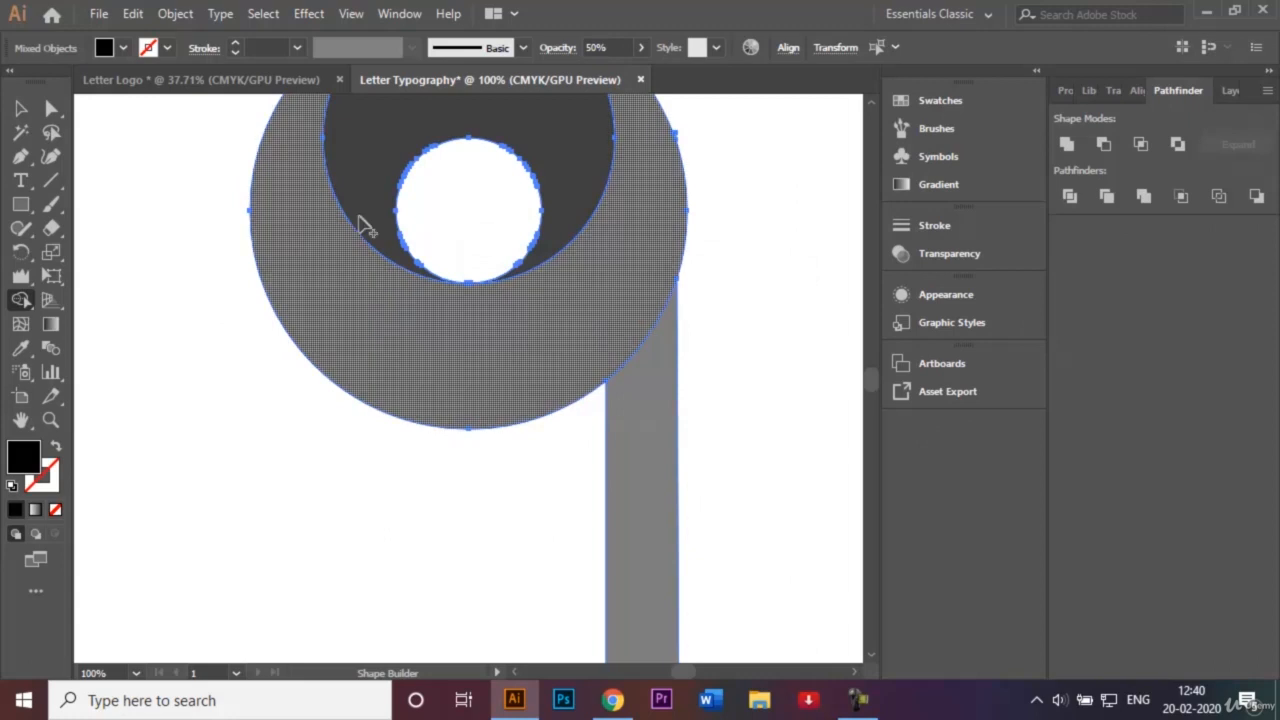
pyautogui.click(21, 107)
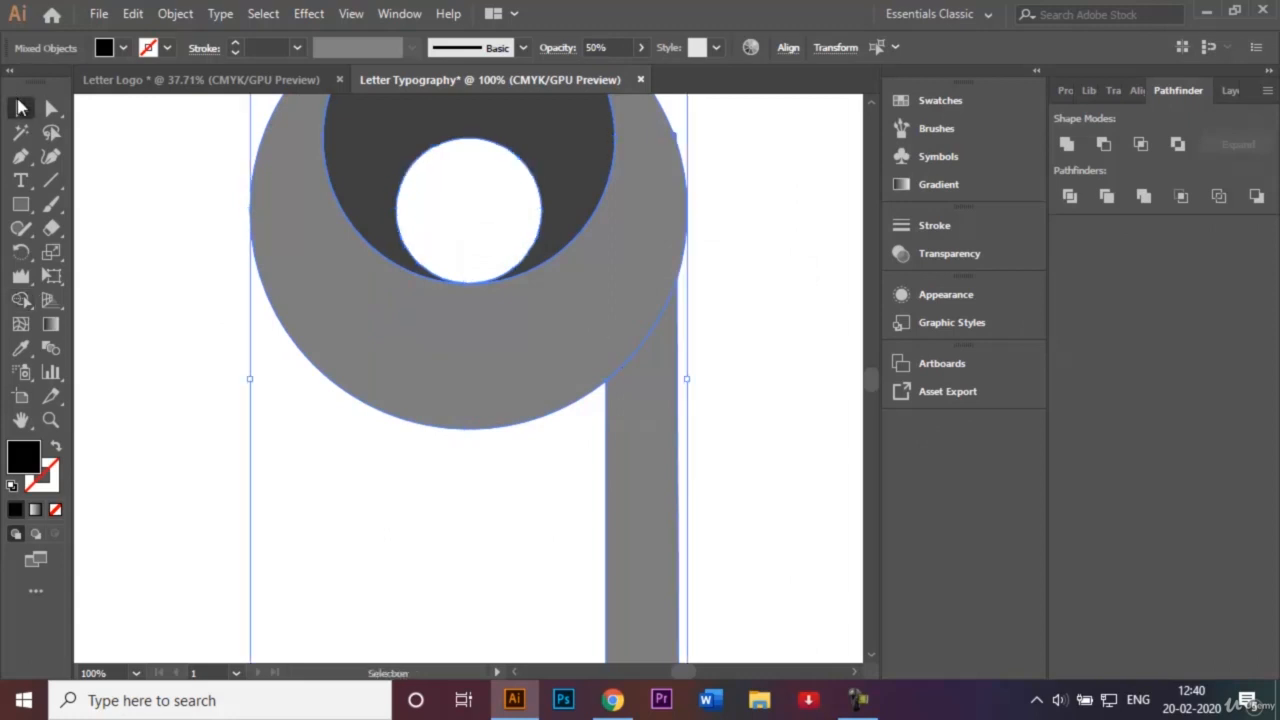
pyautogui.click(107, 214)
pyautogui.hotkey('ctrl', '0')
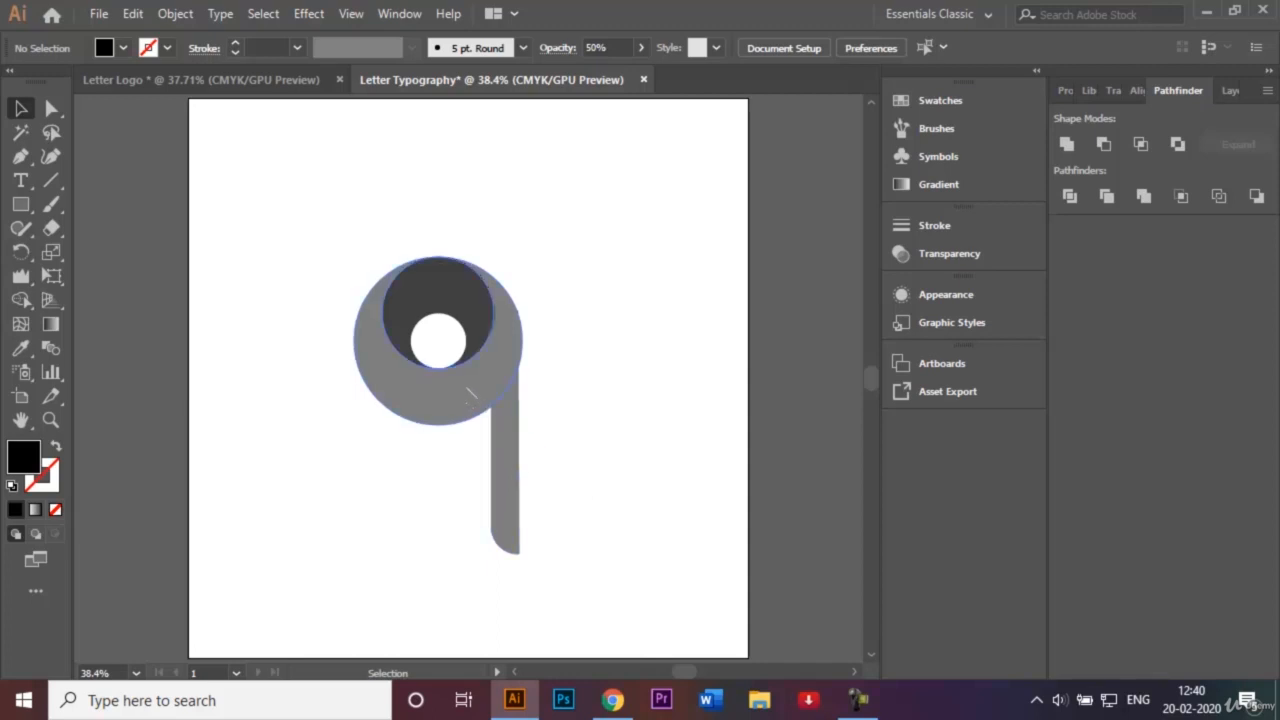
# Set both letter shapes to 100% opacity, then select the inner circle.
pyautogui.click(443, 392)
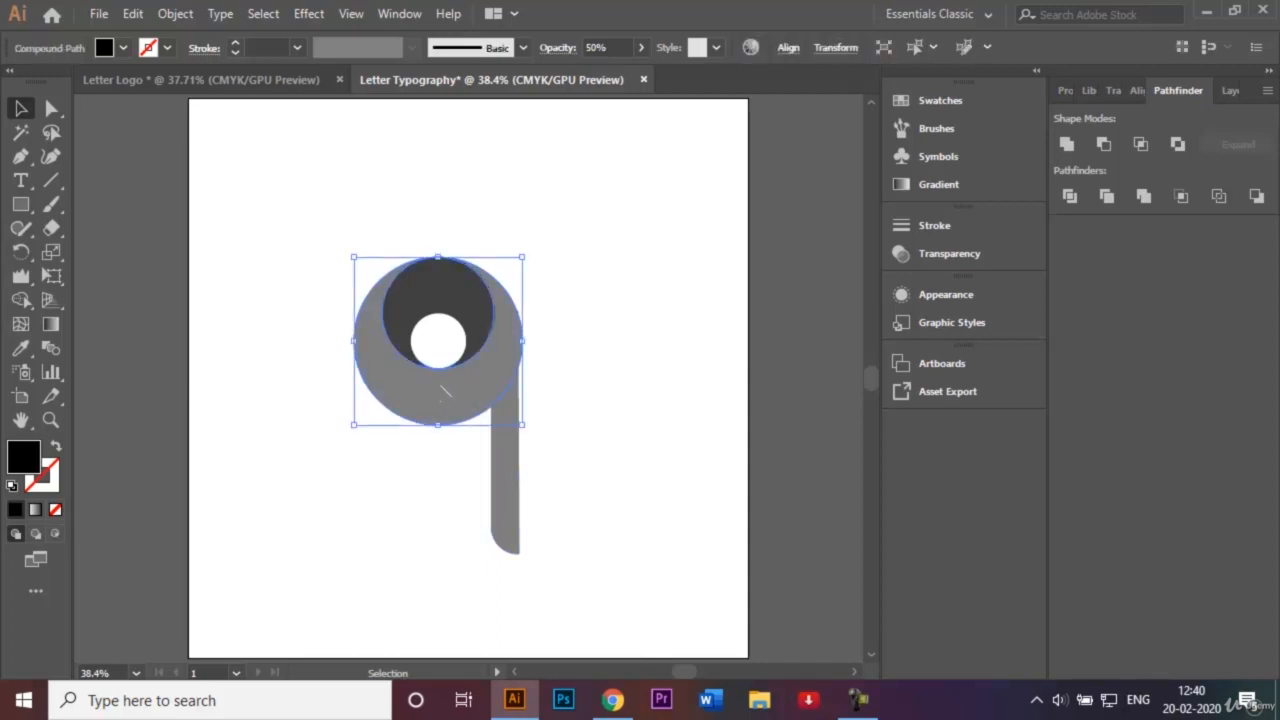
pyautogui.click(579, 230)
pyautogui.moveTo(279, 225); pyautogui.dragTo(570, 622)
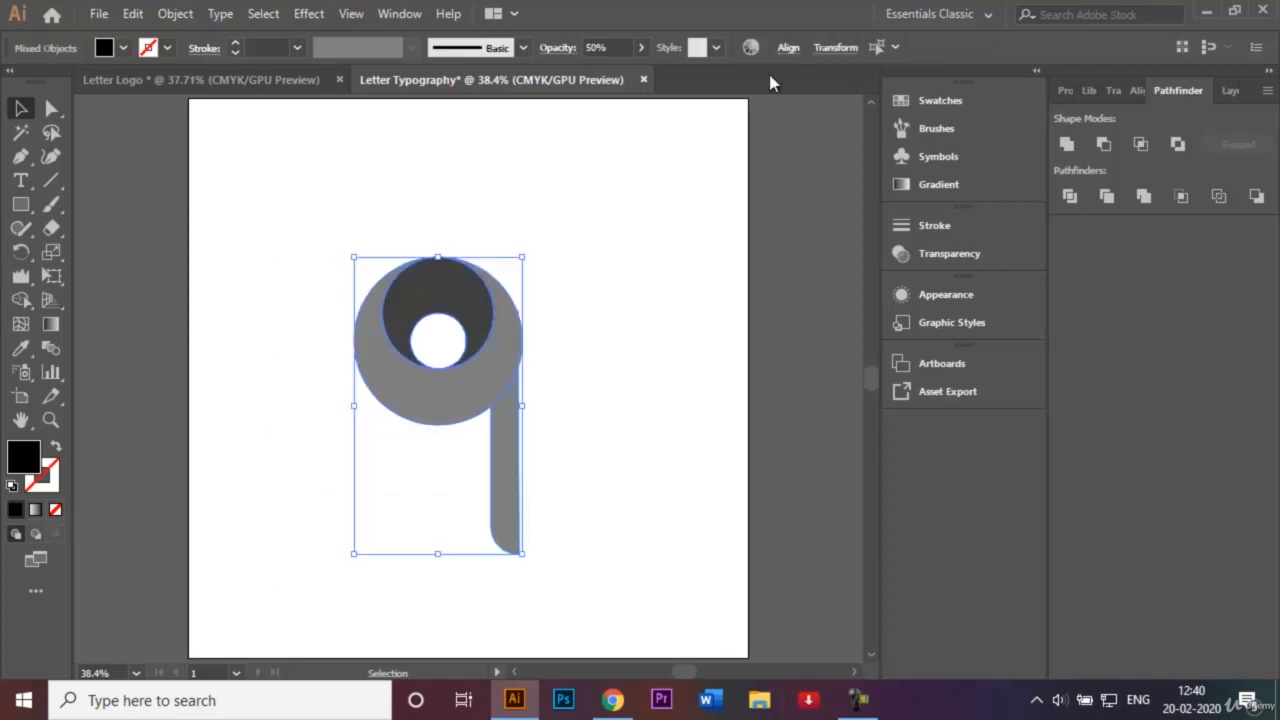
pyautogui.click(595, 47)
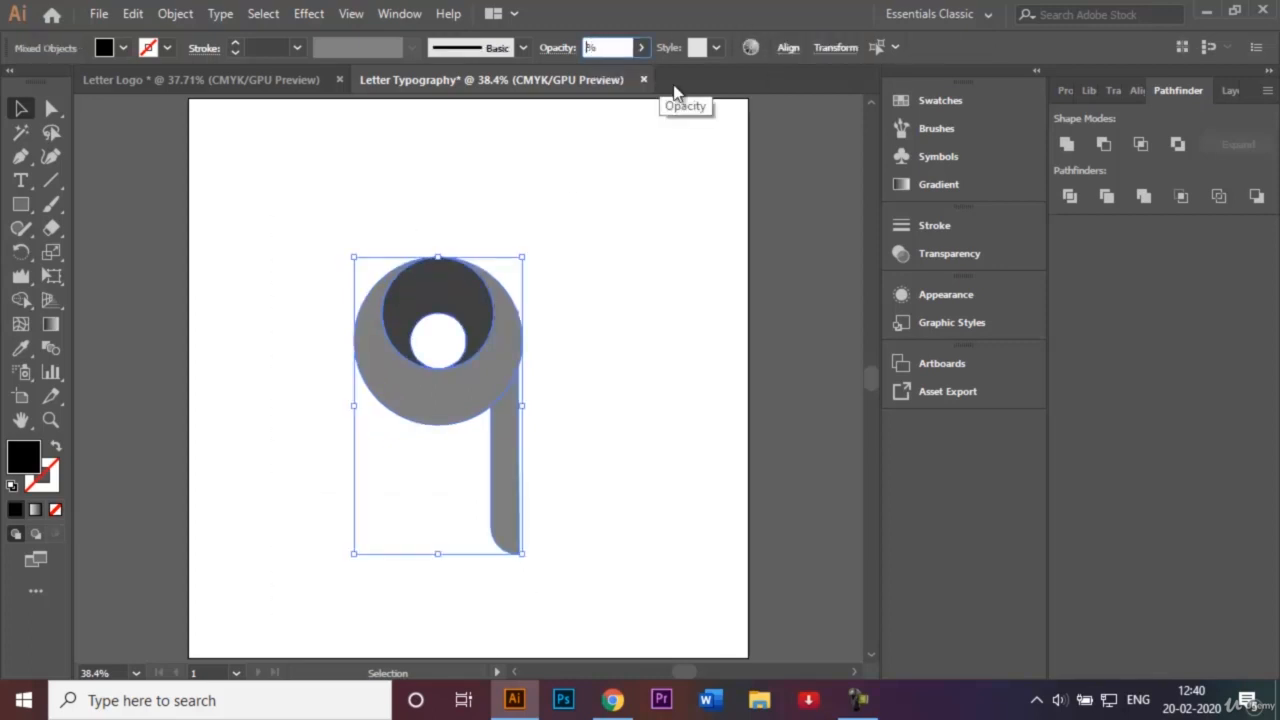
pyautogui.press('Return')
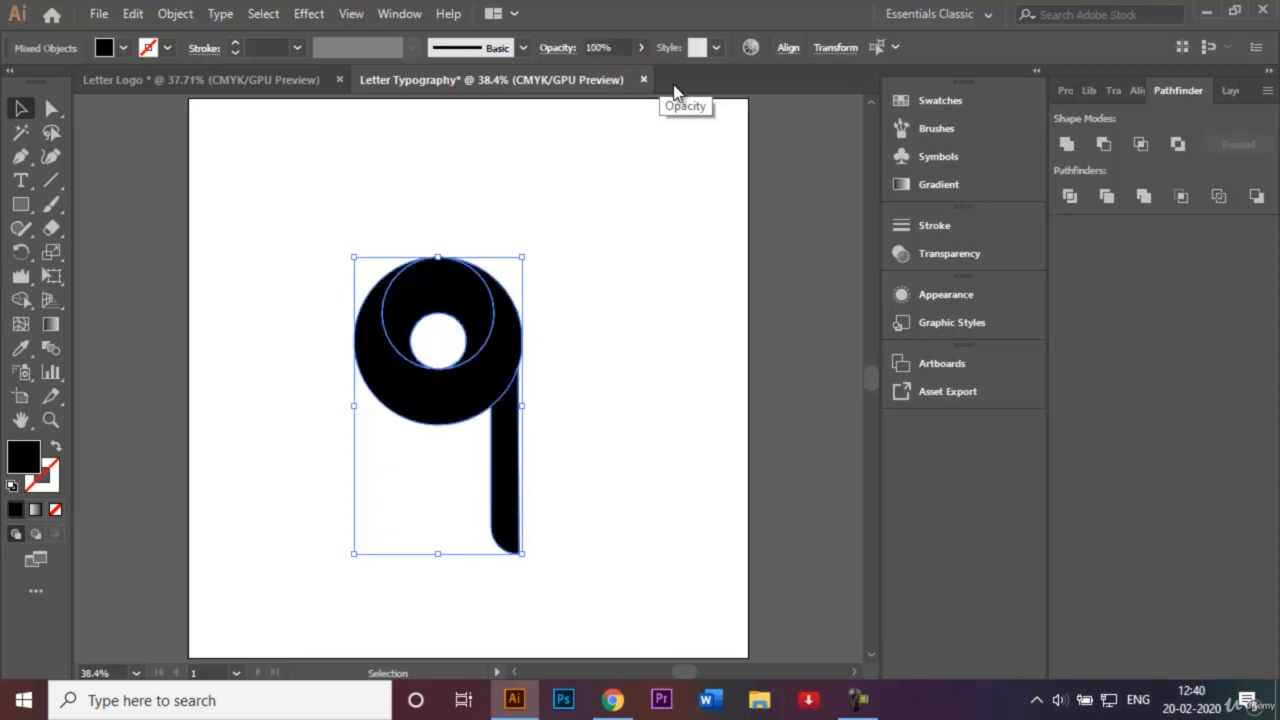
pyautogui.click(494, 275)
pyautogui.click(449, 289)
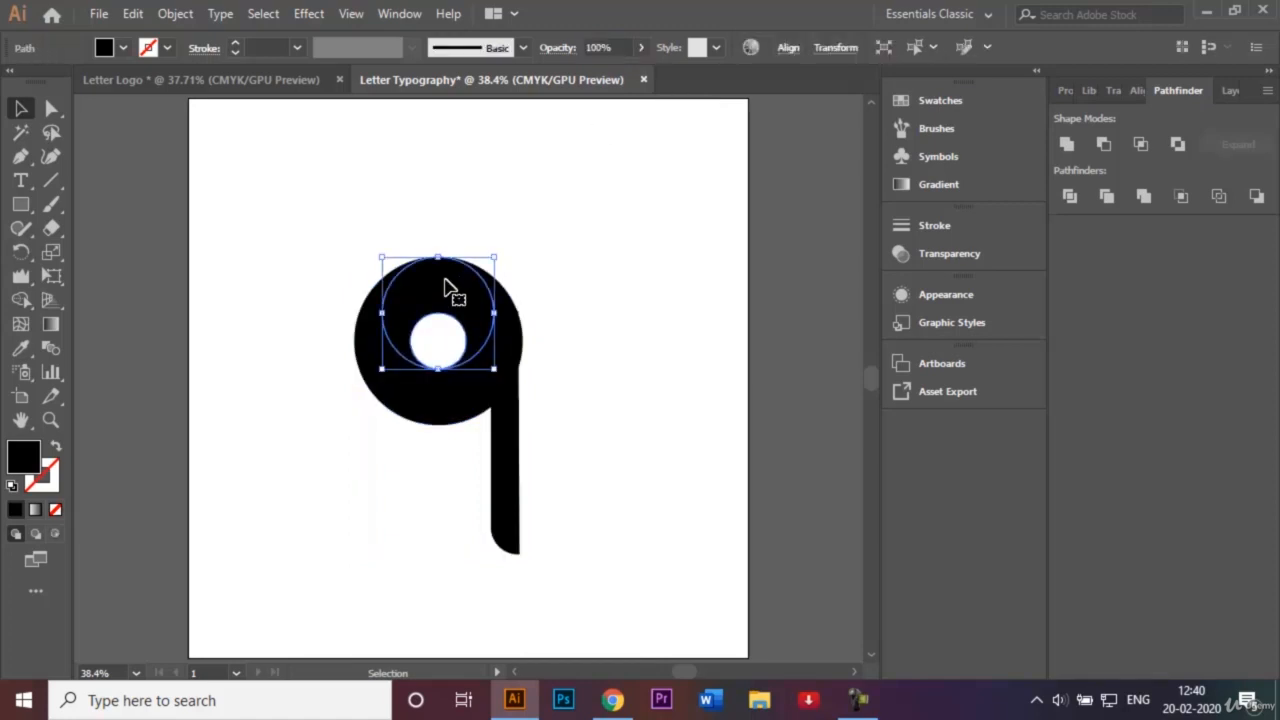
pyautogui.click(125, 50)
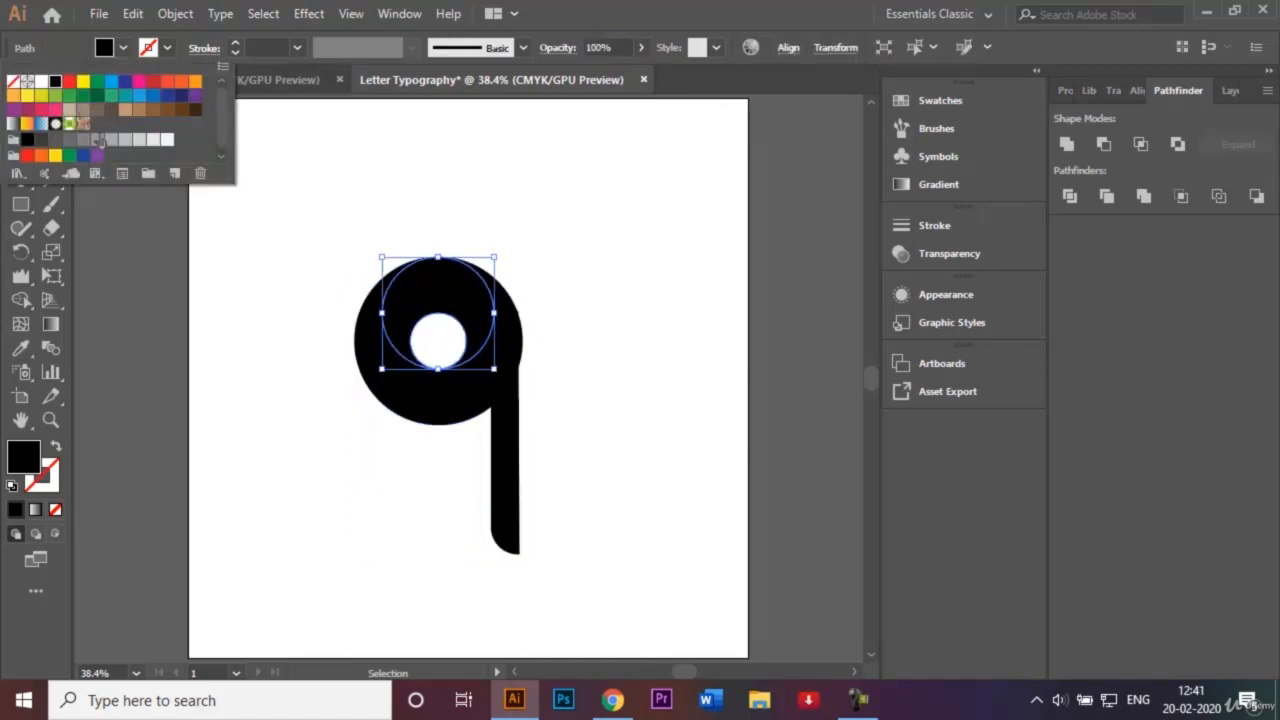
# Fill the inner circle with light grey and the outer ring with cyan blue.
pyautogui.click(111, 140)
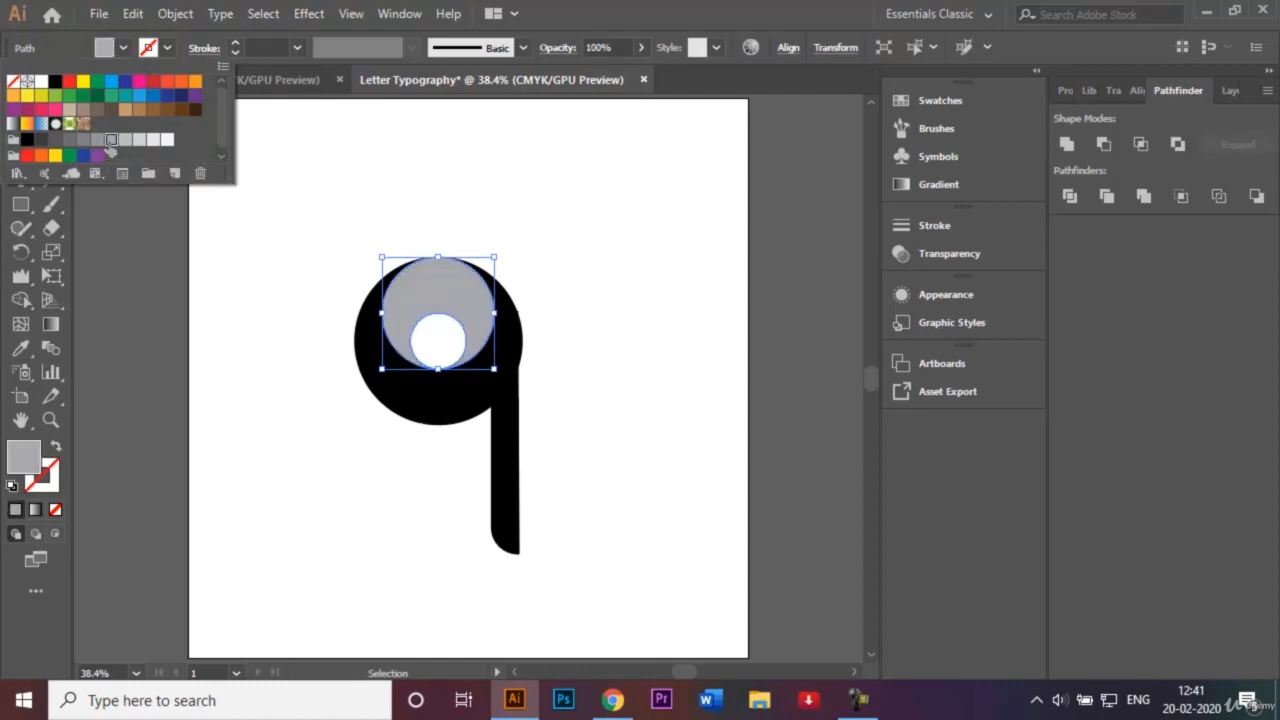
pyautogui.click(537, 253)
pyautogui.click(513, 341)
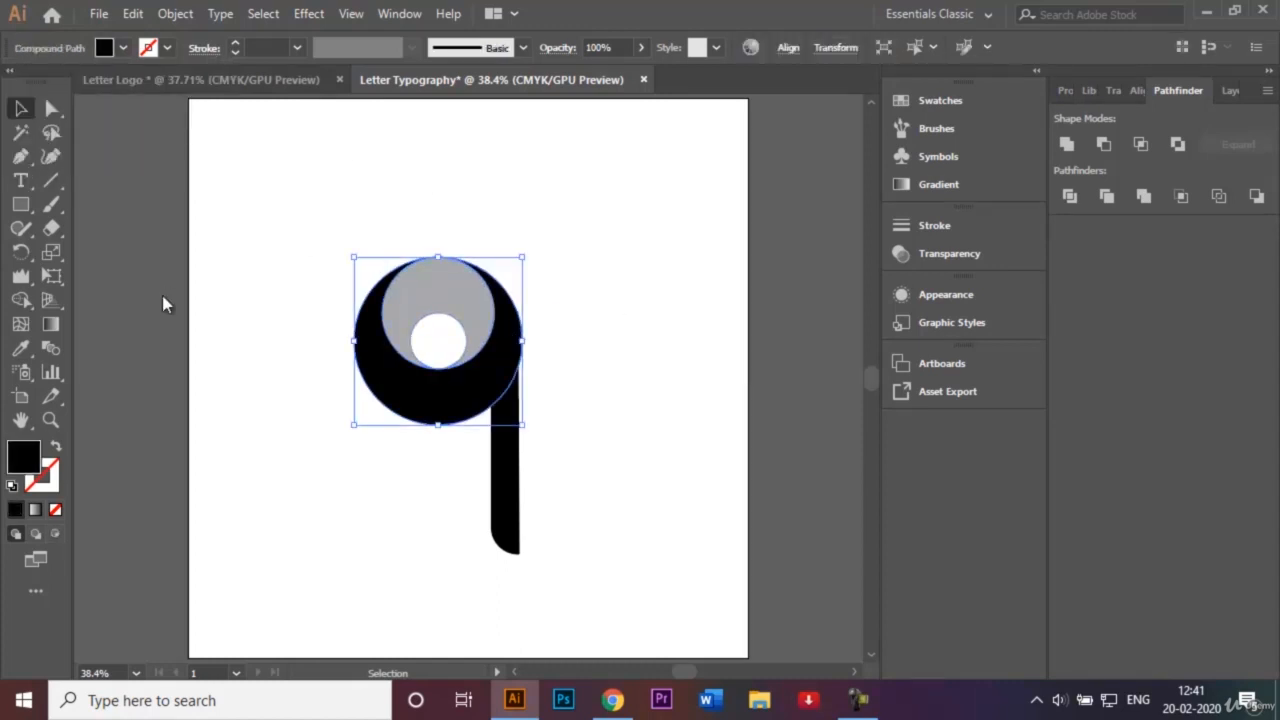
pyautogui.click(121, 48)
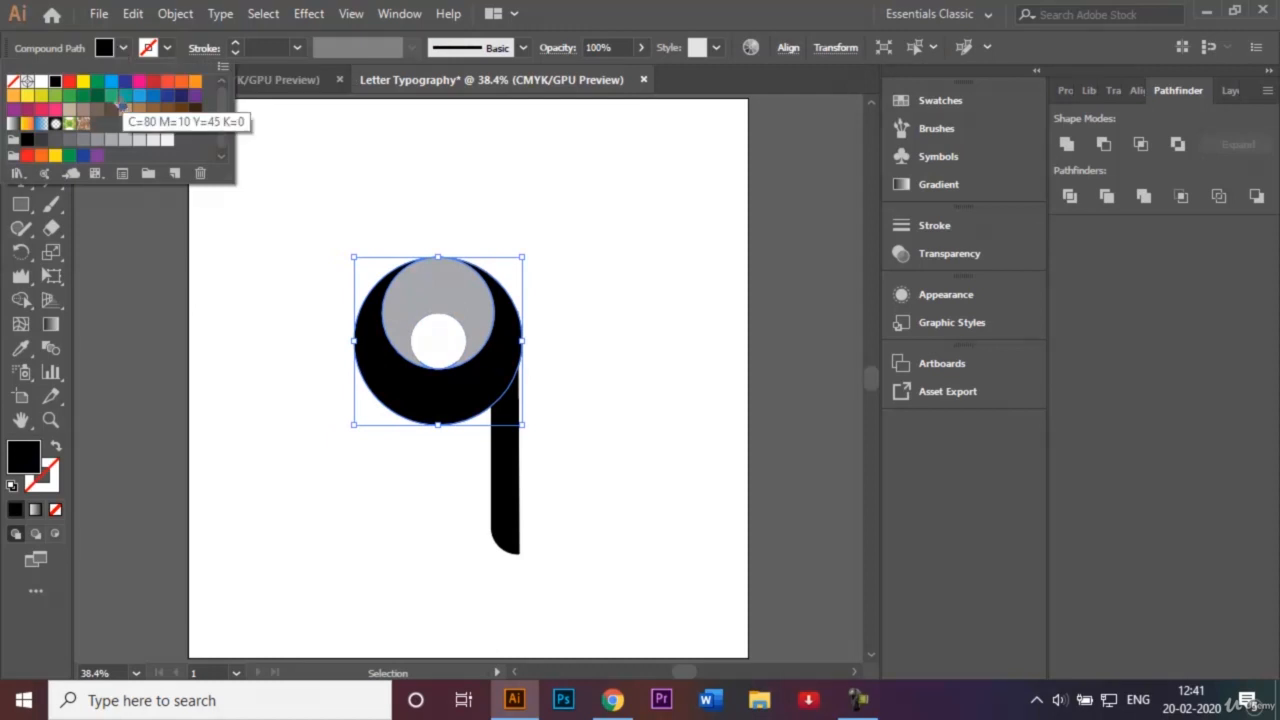
pyautogui.click(112, 82)
pyautogui.click(622, 310)
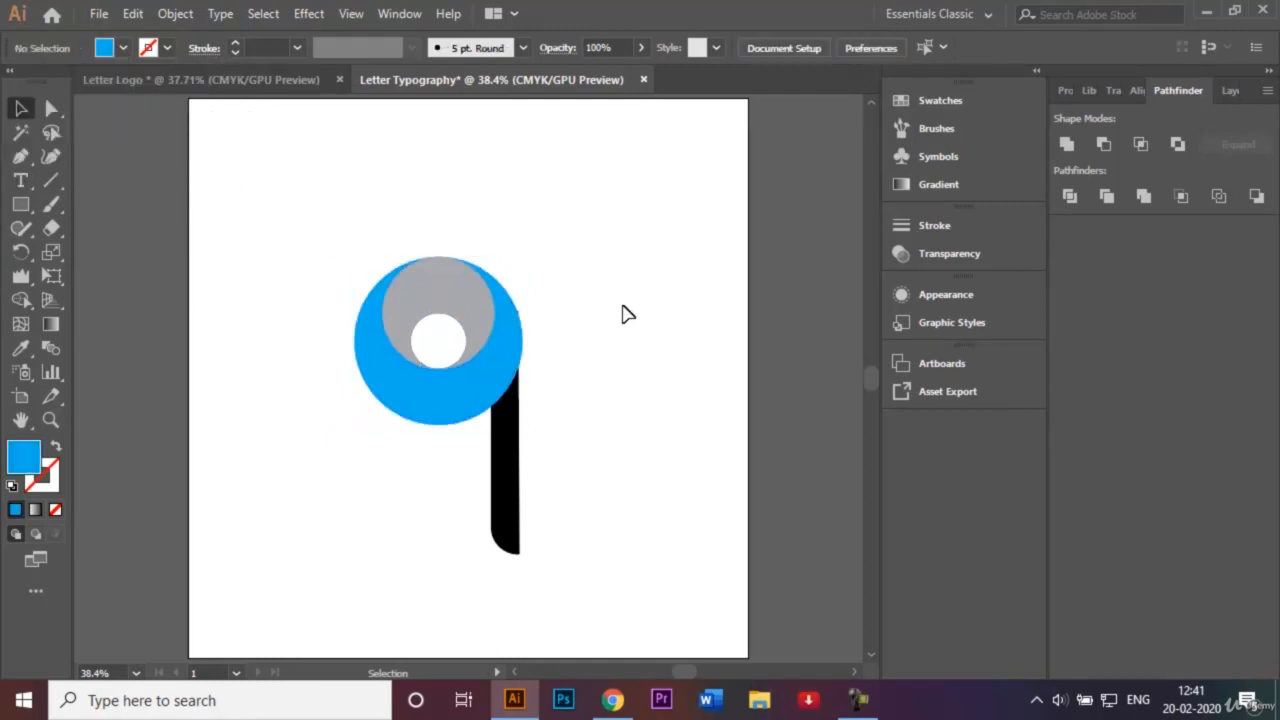
# Fill the stem with CMYK Blue, then select the ring and stem together.
pyautogui.click(518, 443)
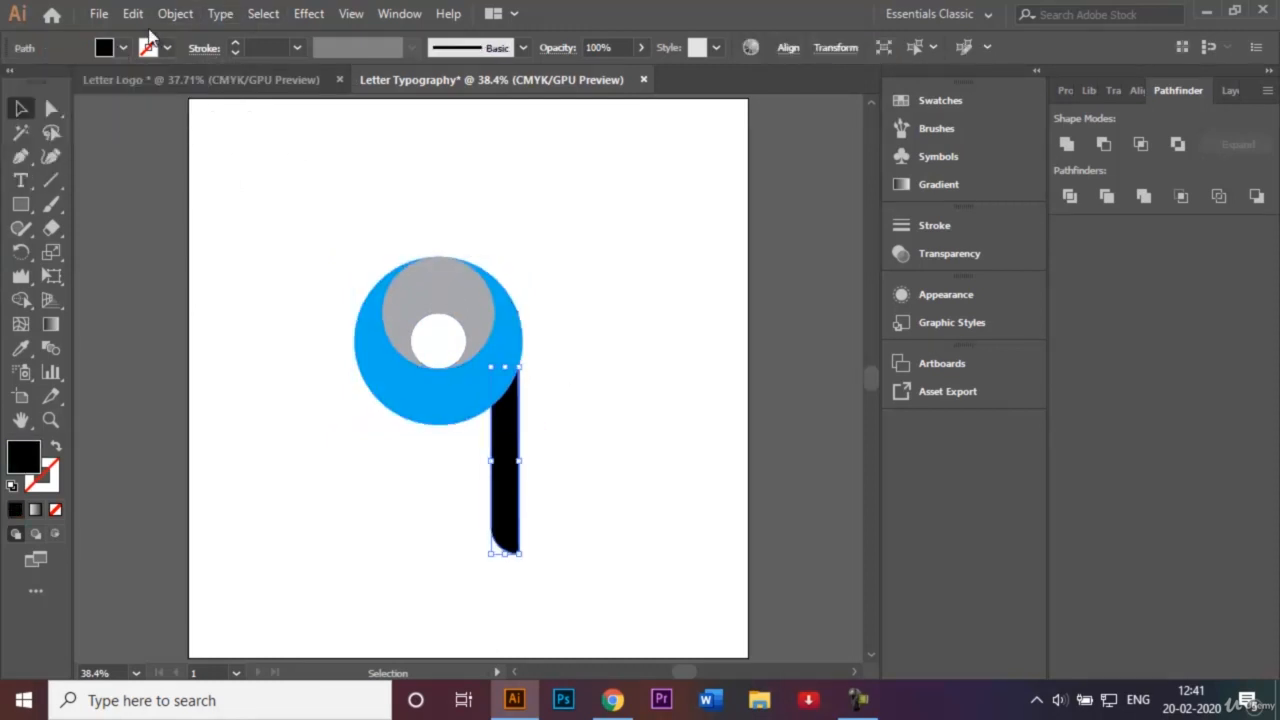
pyautogui.click(123, 48)
pyautogui.click(125, 81)
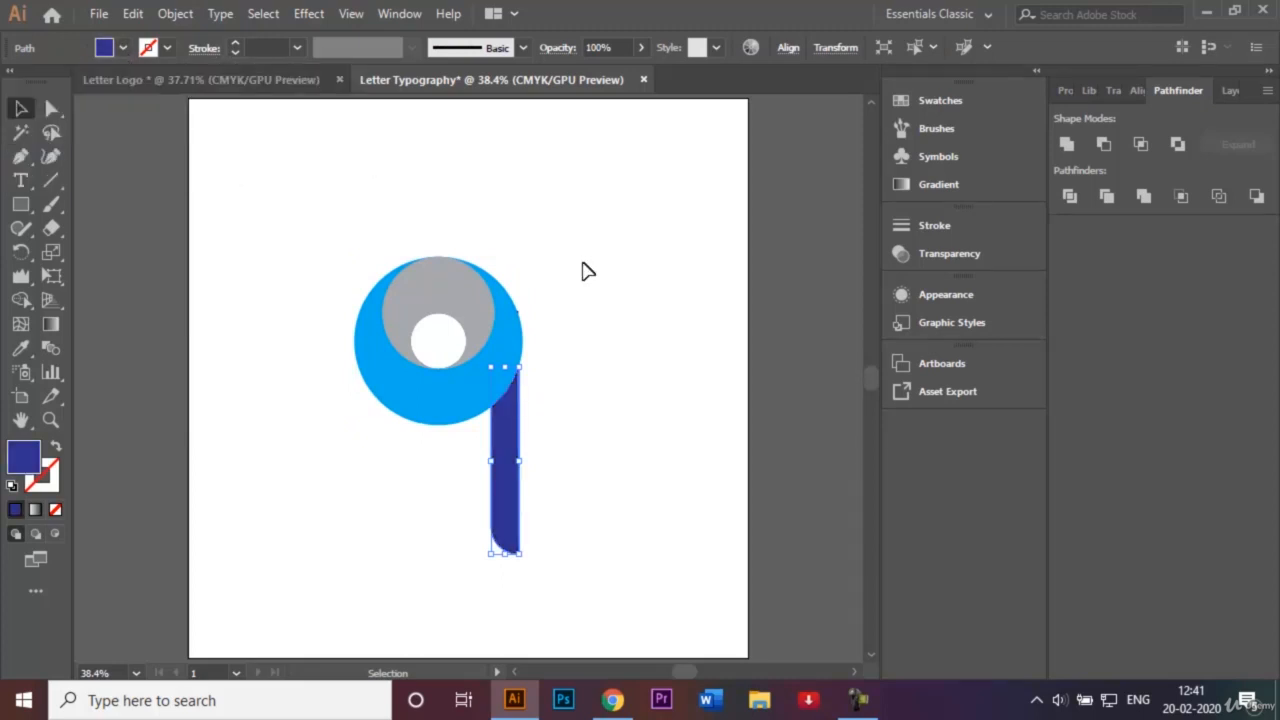
pyautogui.click(470, 400)
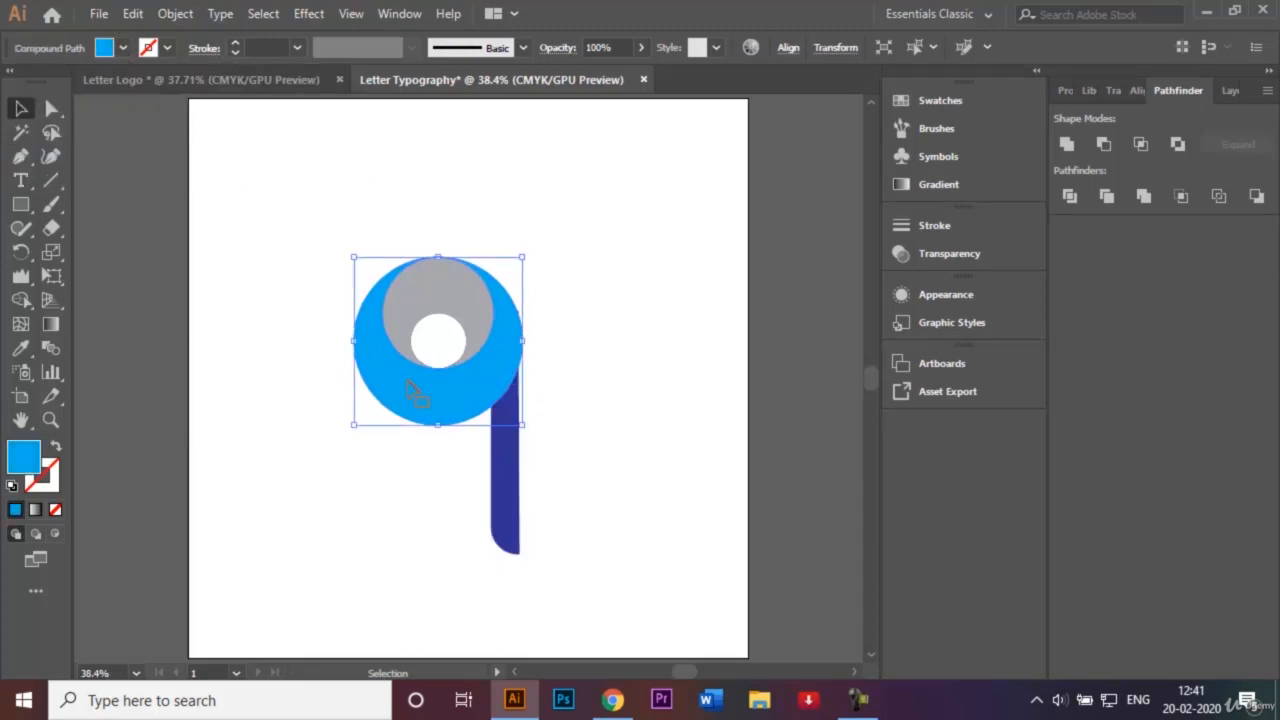
pyautogui.keyDown('shift'); pyautogui.click(508, 450); pyautogui.keyUp('shift')
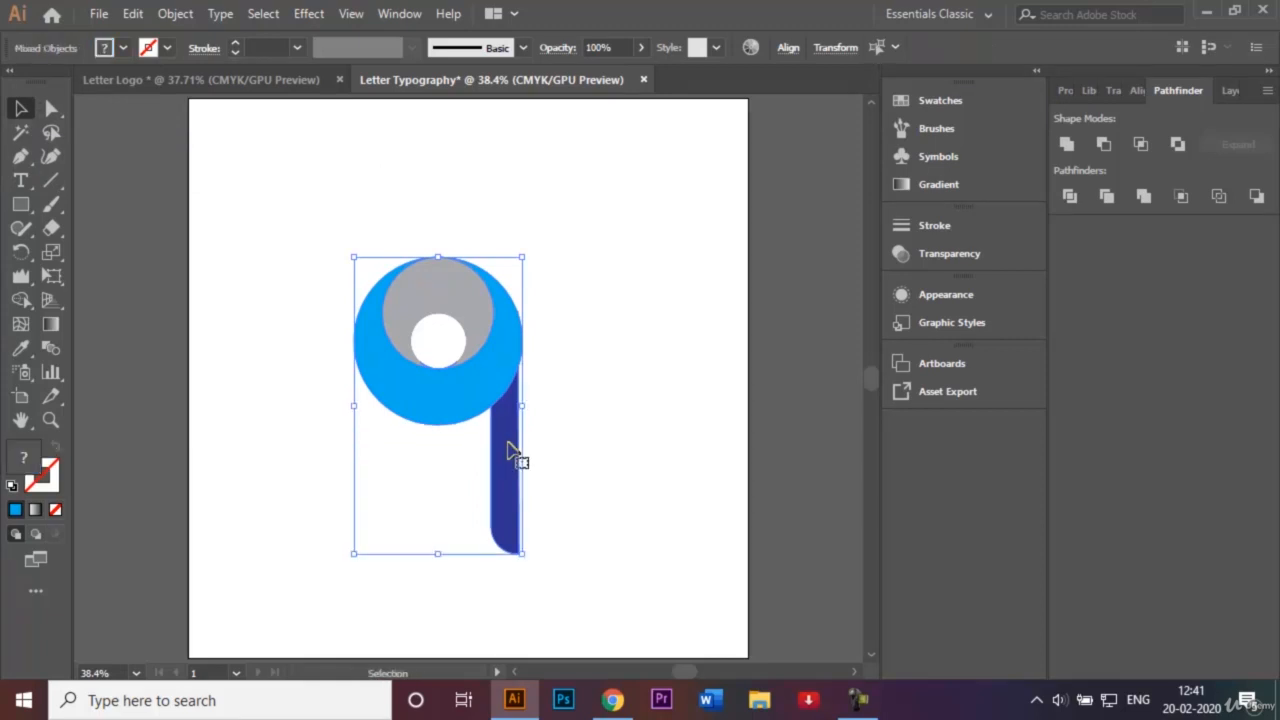
# Apply a gradient fill running from a bright blue start stop to a dark blue end stop.
pyautogui.click(50, 325)
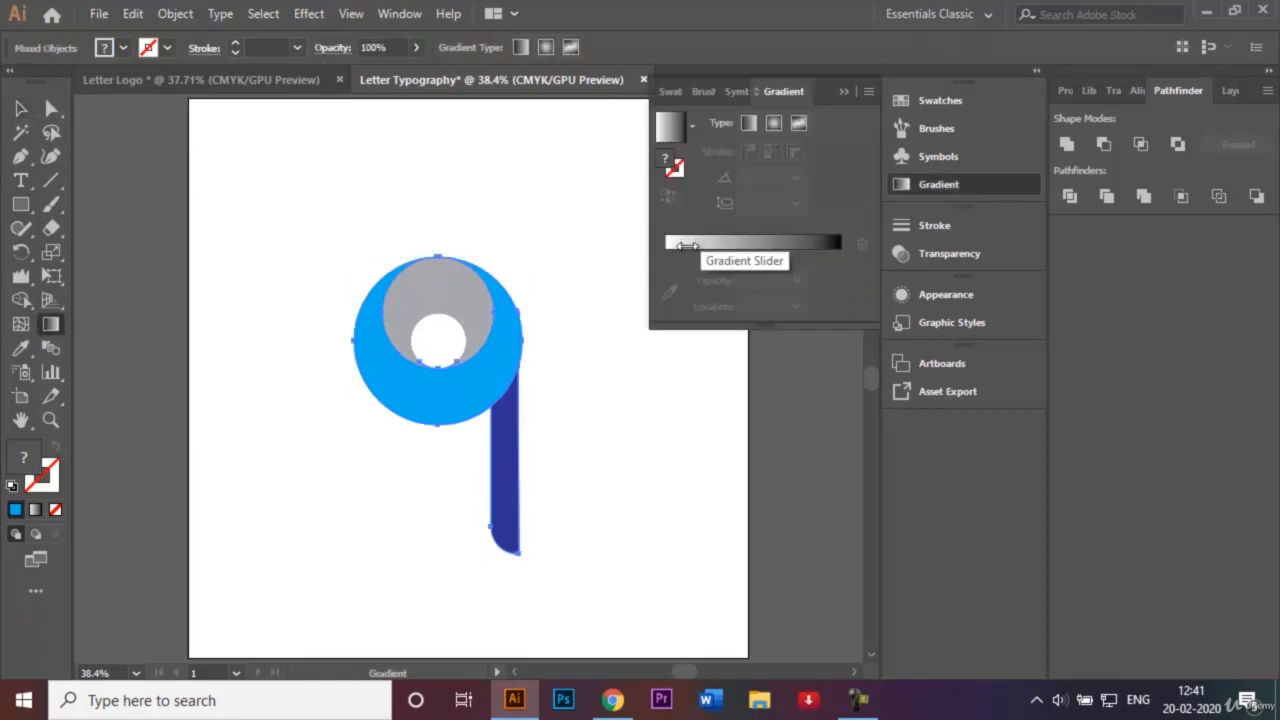
pyautogui.click(686, 245)
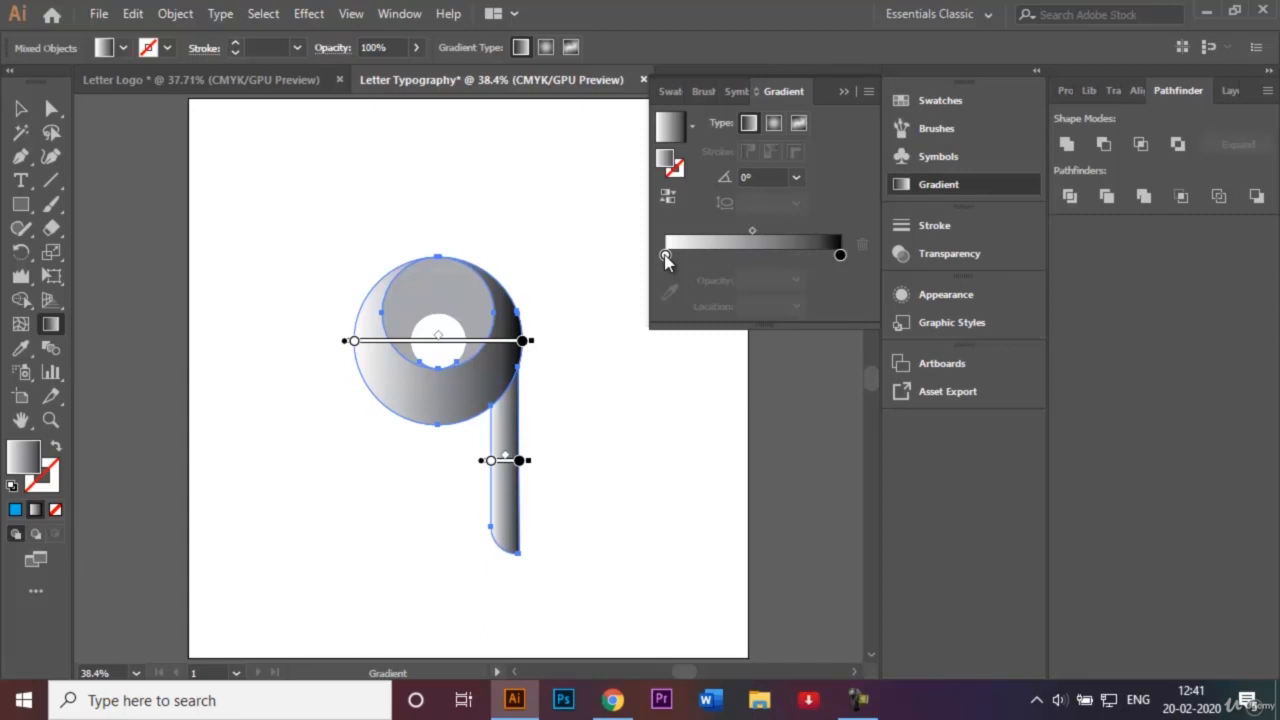
pyautogui.doubleClick(665, 256)
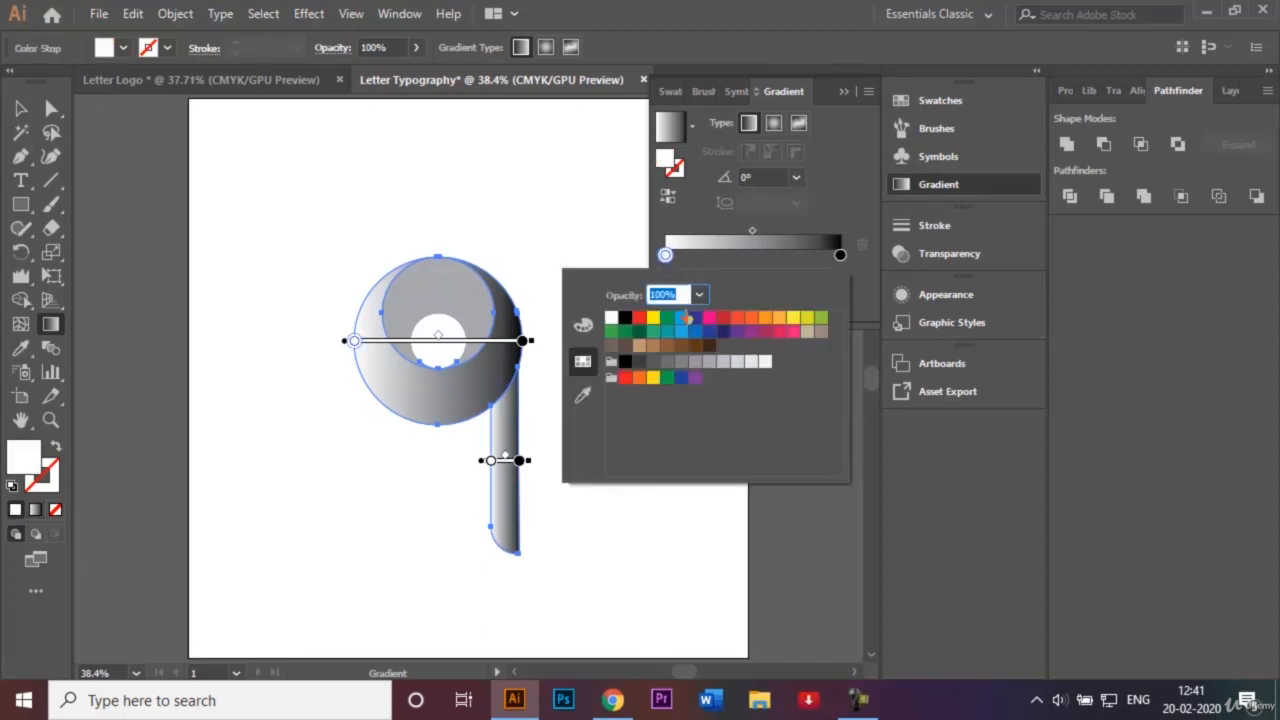
pyautogui.click(681, 319)
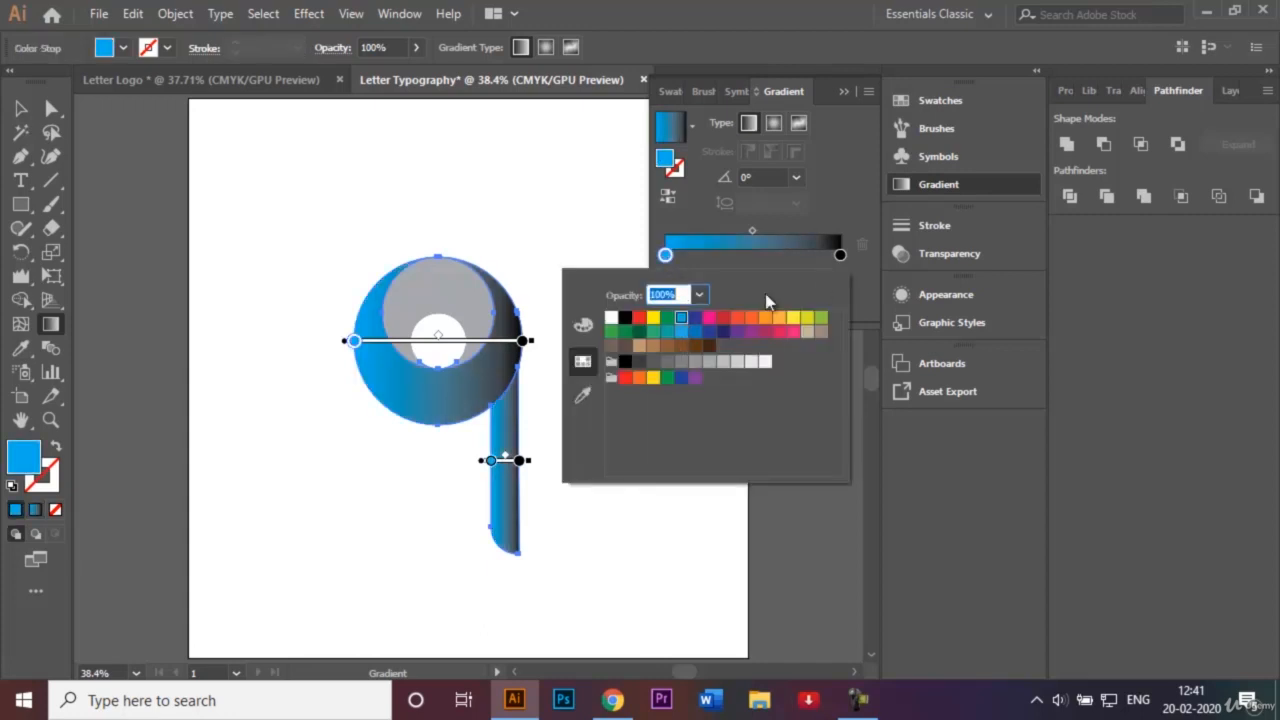
pyautogui.click(841, 256)
pyautogui.doubleClick(841, 256)
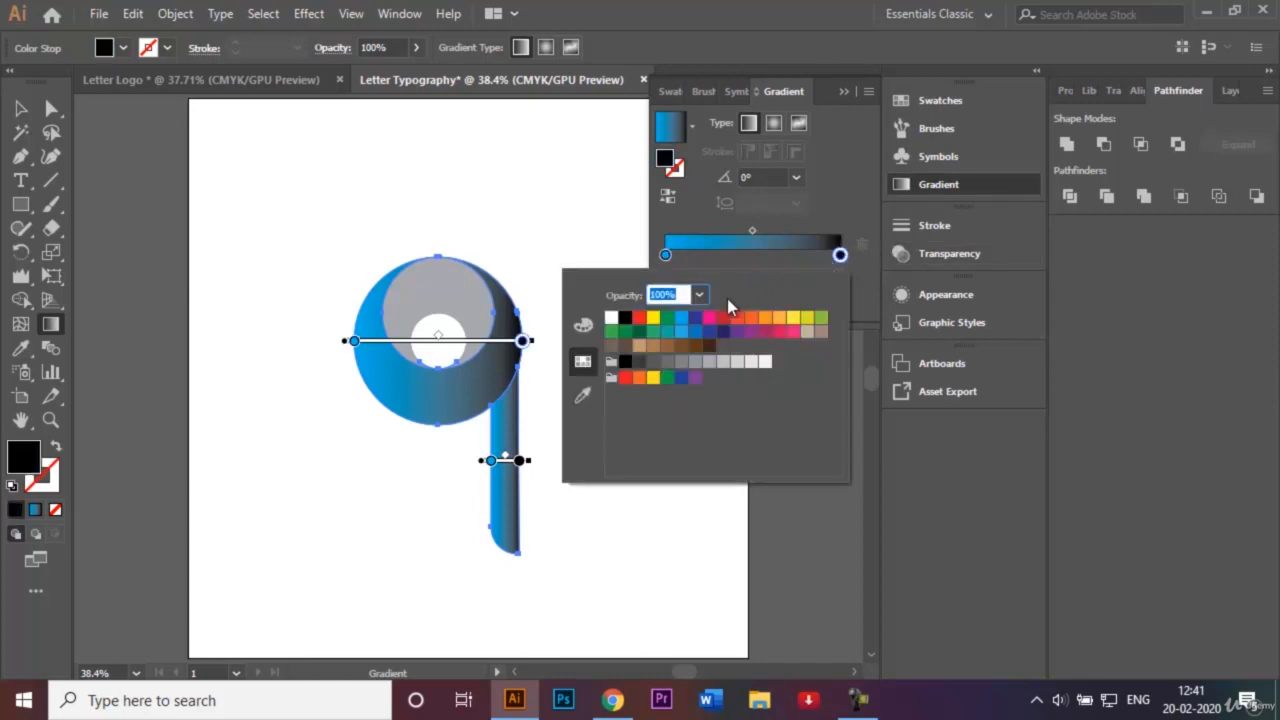
pyautogui.click(695, 320)
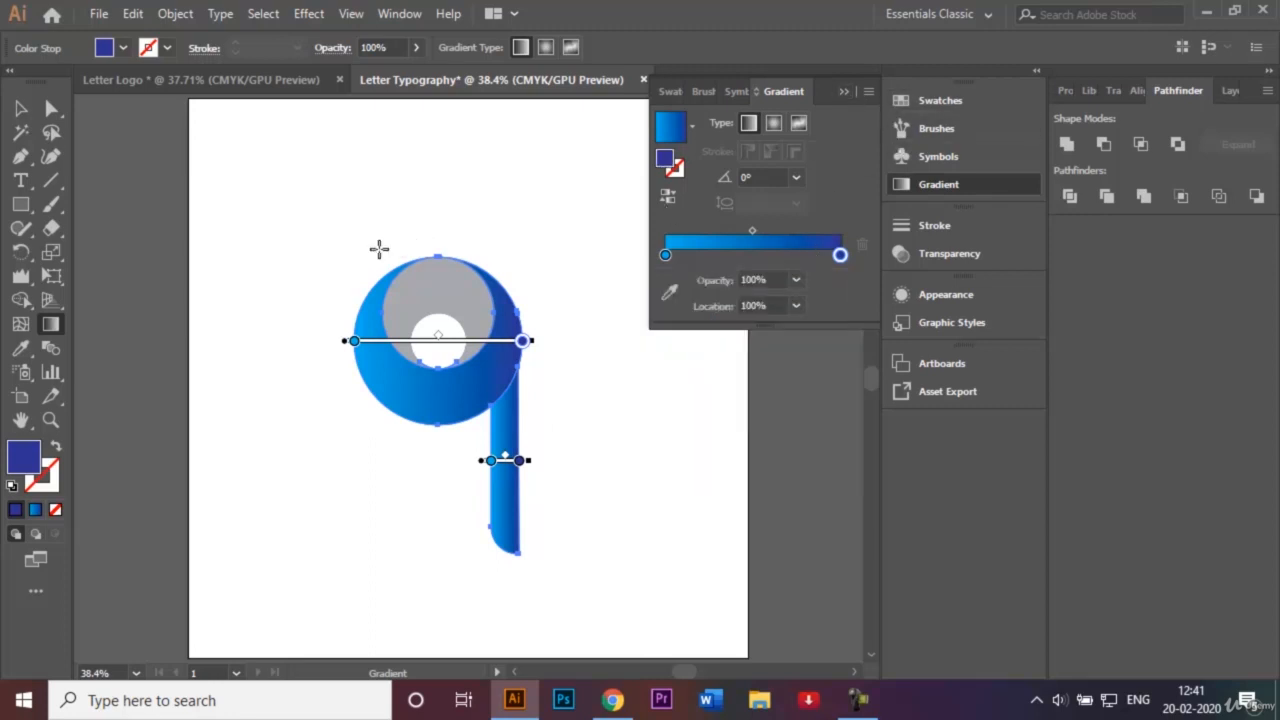
# Angle the blue gradient diagonally across the letter at about -47.6°, then deselect.
pyautogui.moveTo(367, 249); pyautogui.dragTo(496, 390)
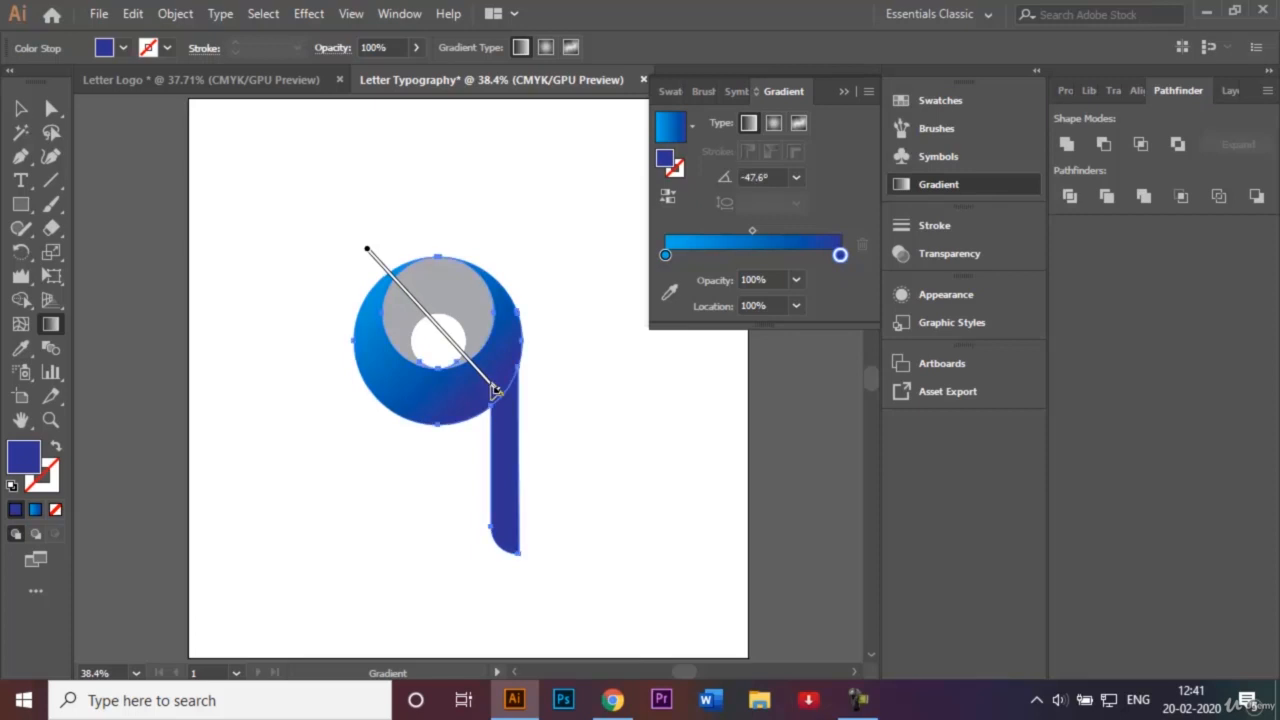
pyautogui.click(850, 91)
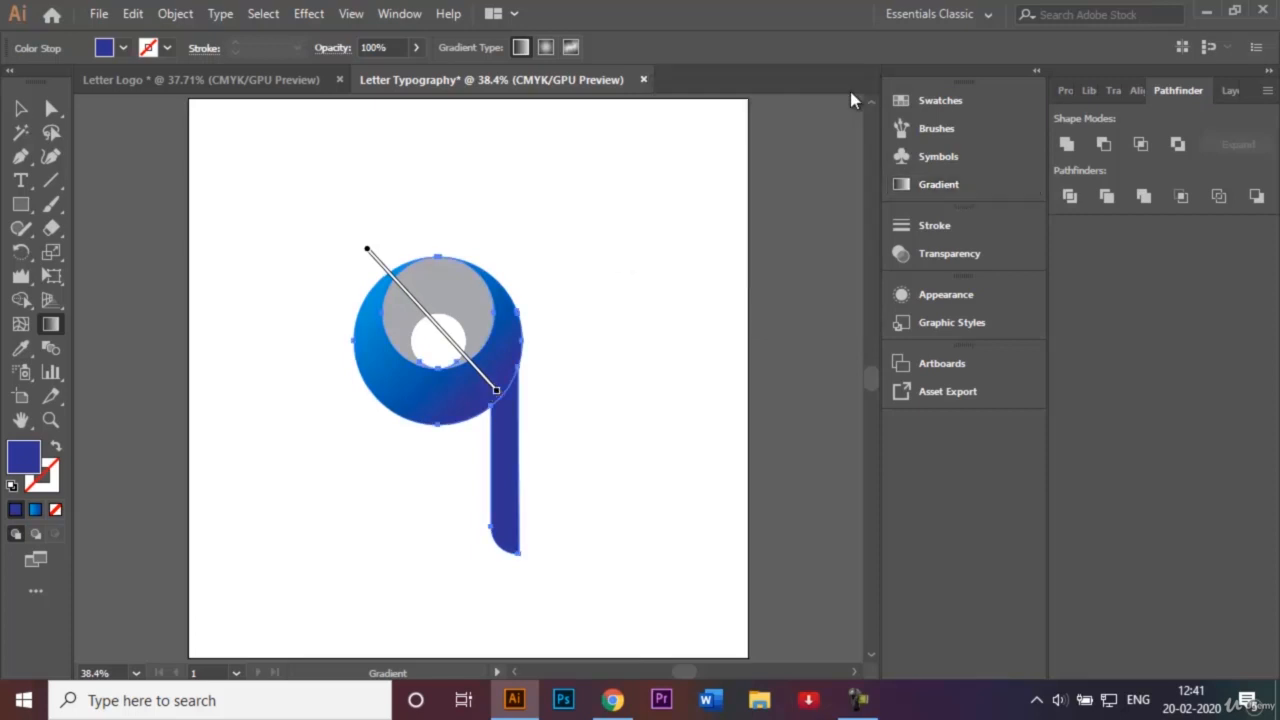
pyautogui.click(21, 108)
pyautogui.click(306, 217)
# Give the inner circle a lighter grey swatch fill, then marquee-select the whole letter.
pyautogui.click(453, 299)
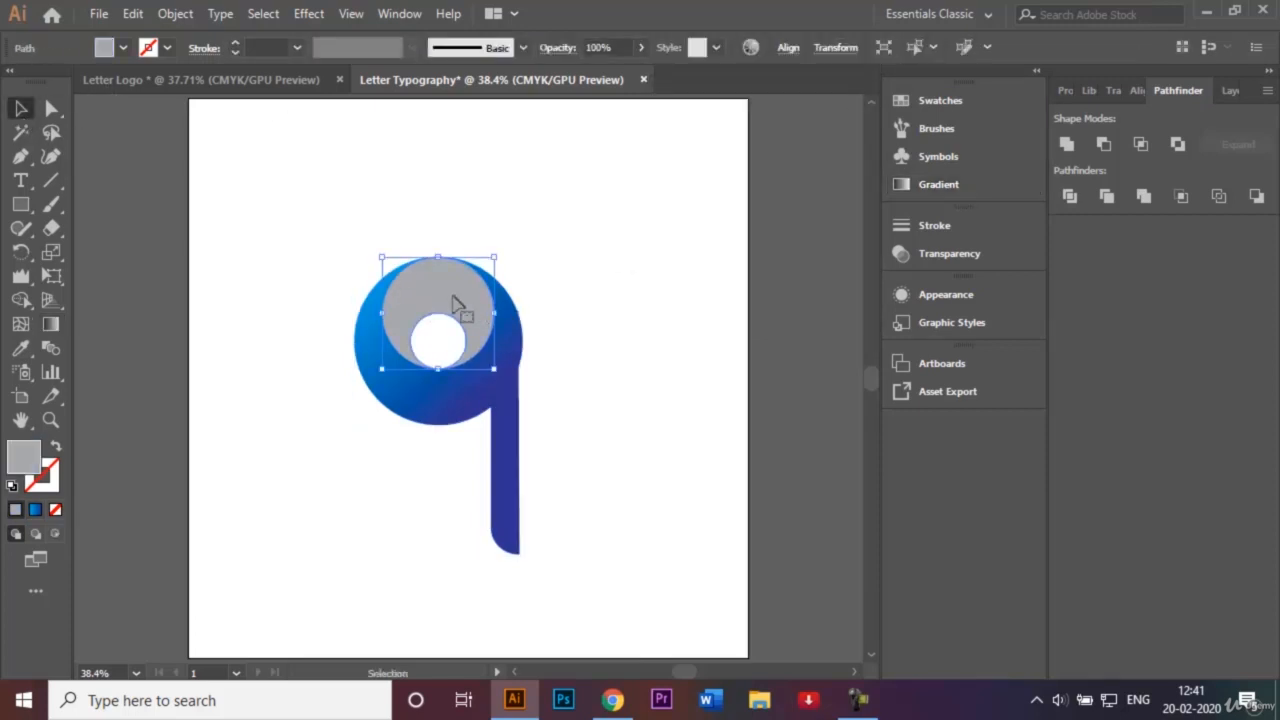
pyautogui.click(123, 48)
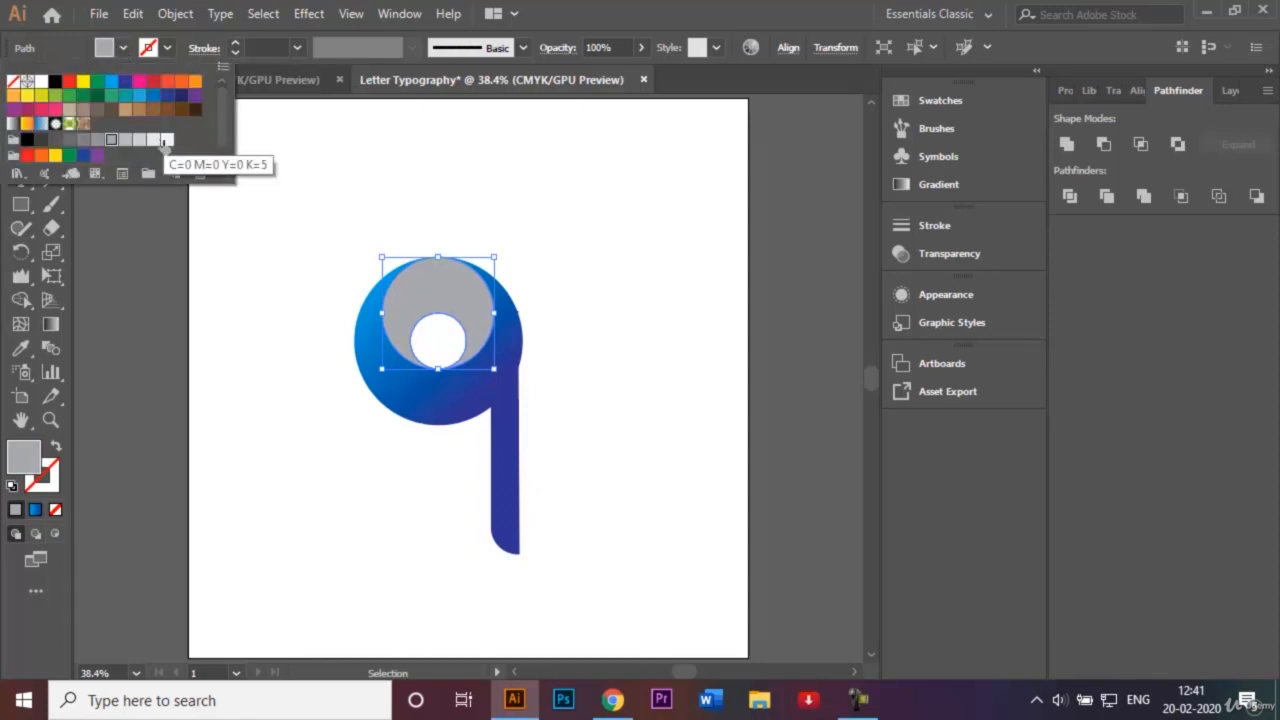
pyautogui.click(145, 142)
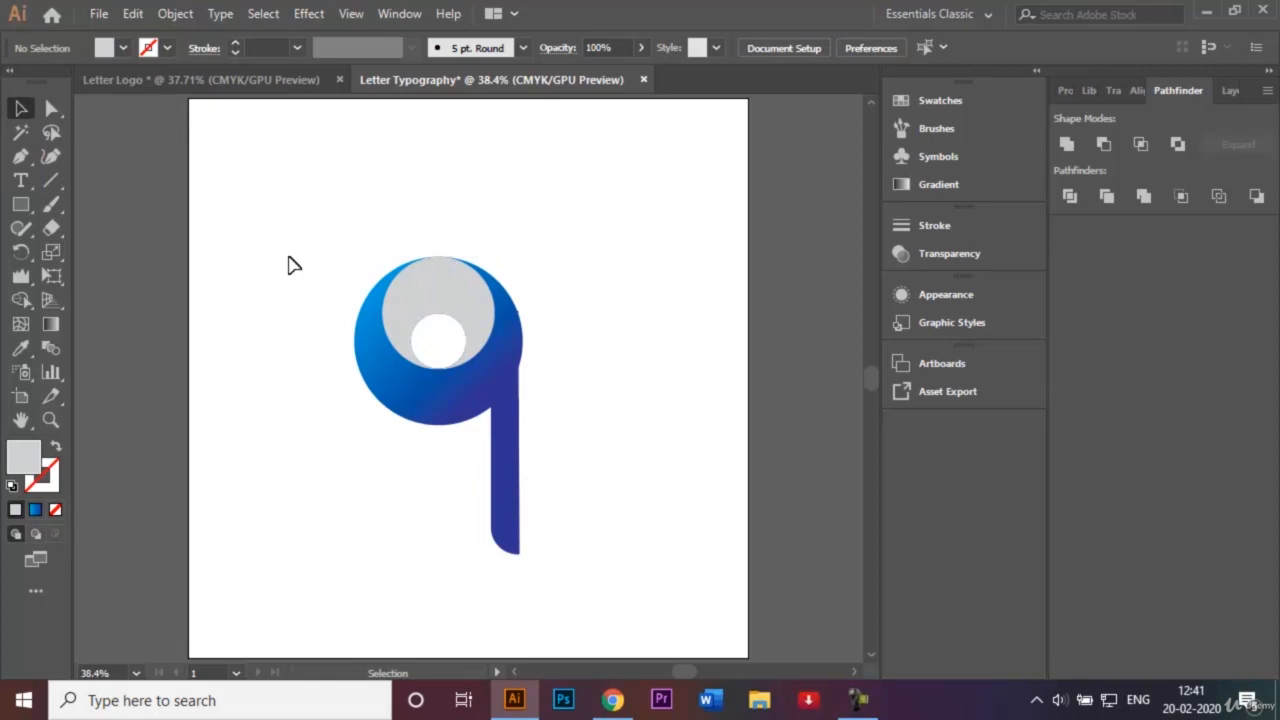
pyautogui.moveTo(286, 220); pyautogui.dragTo(614, 605)
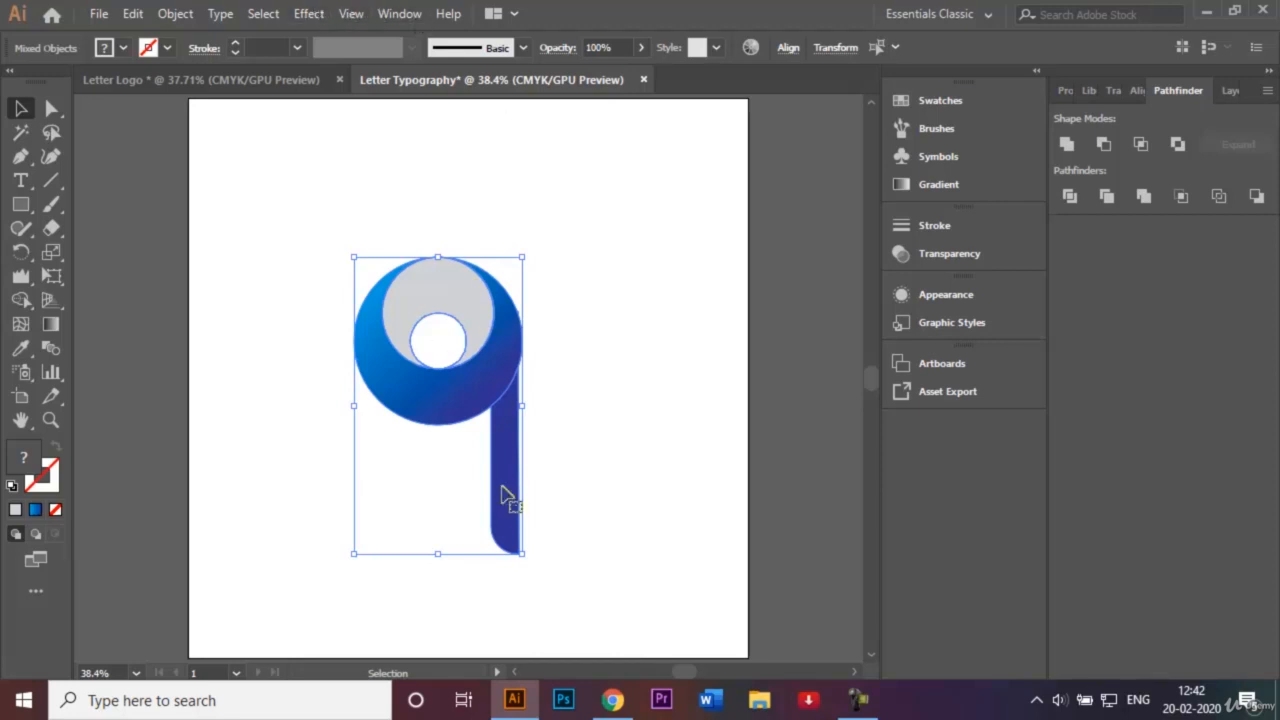
pyautogui.click(308, 13)
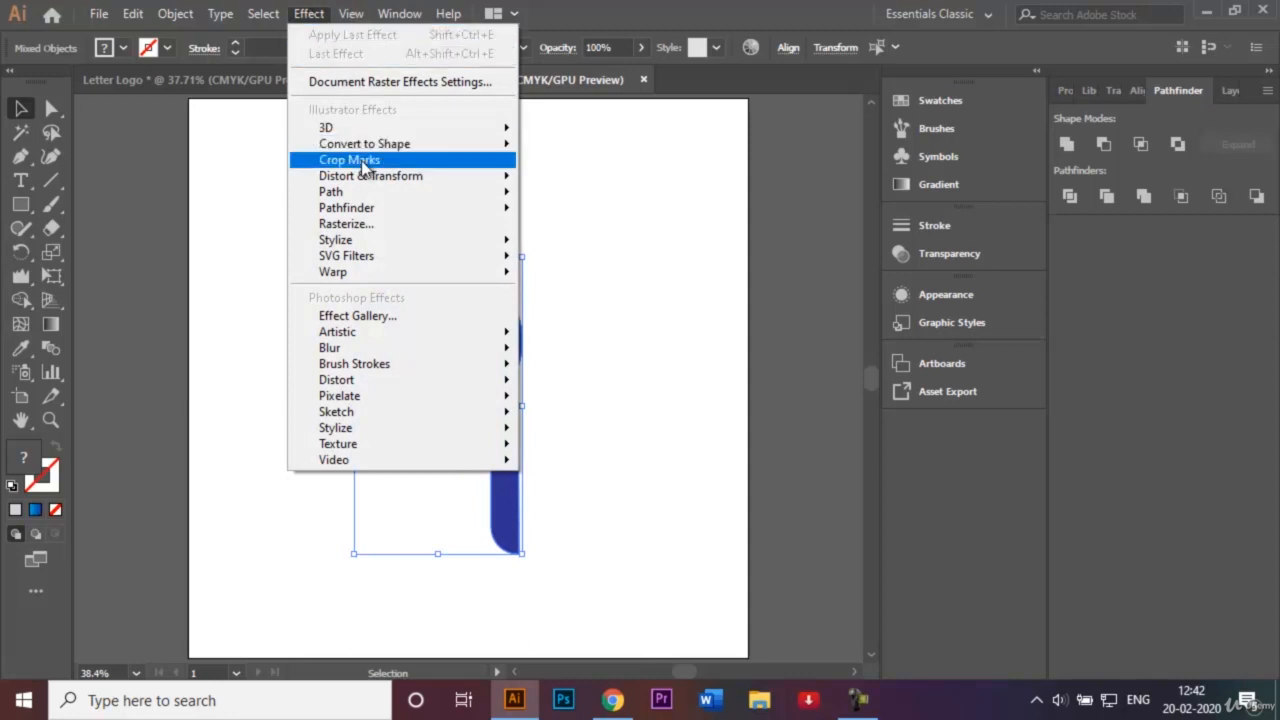
pyautogui.moveTo(370, 240)
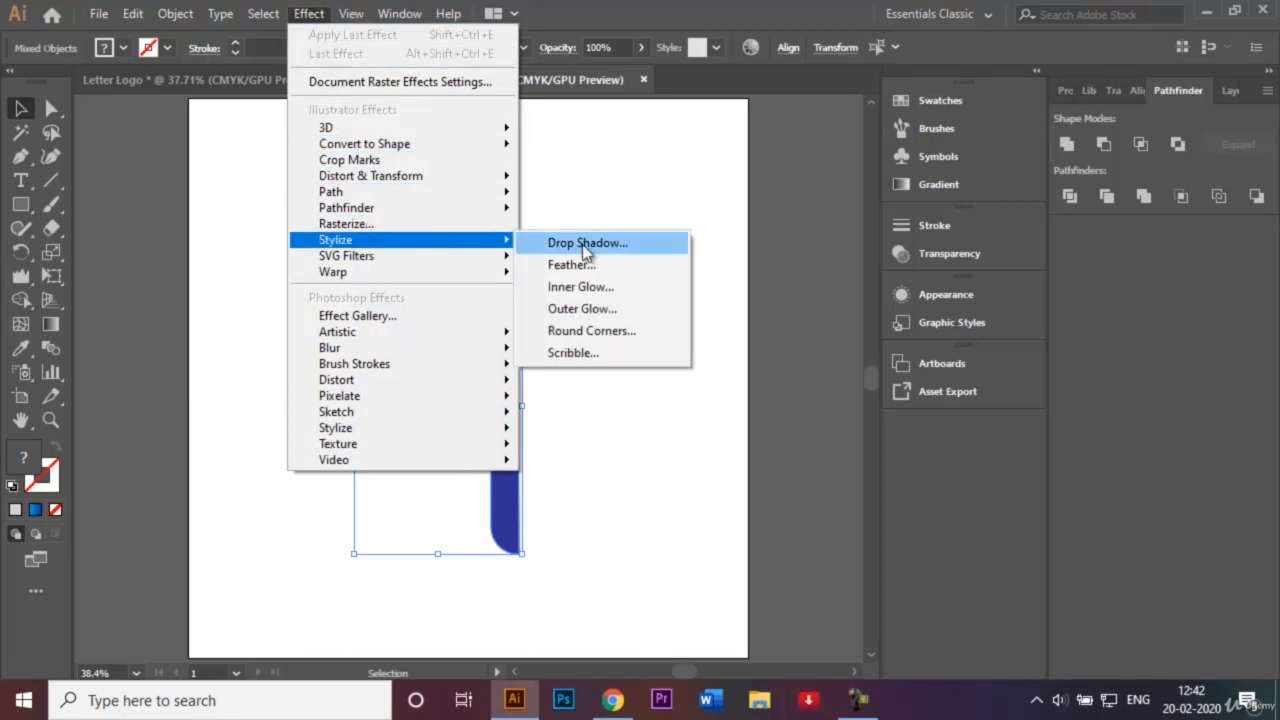
pyautogui.click(584, 246)
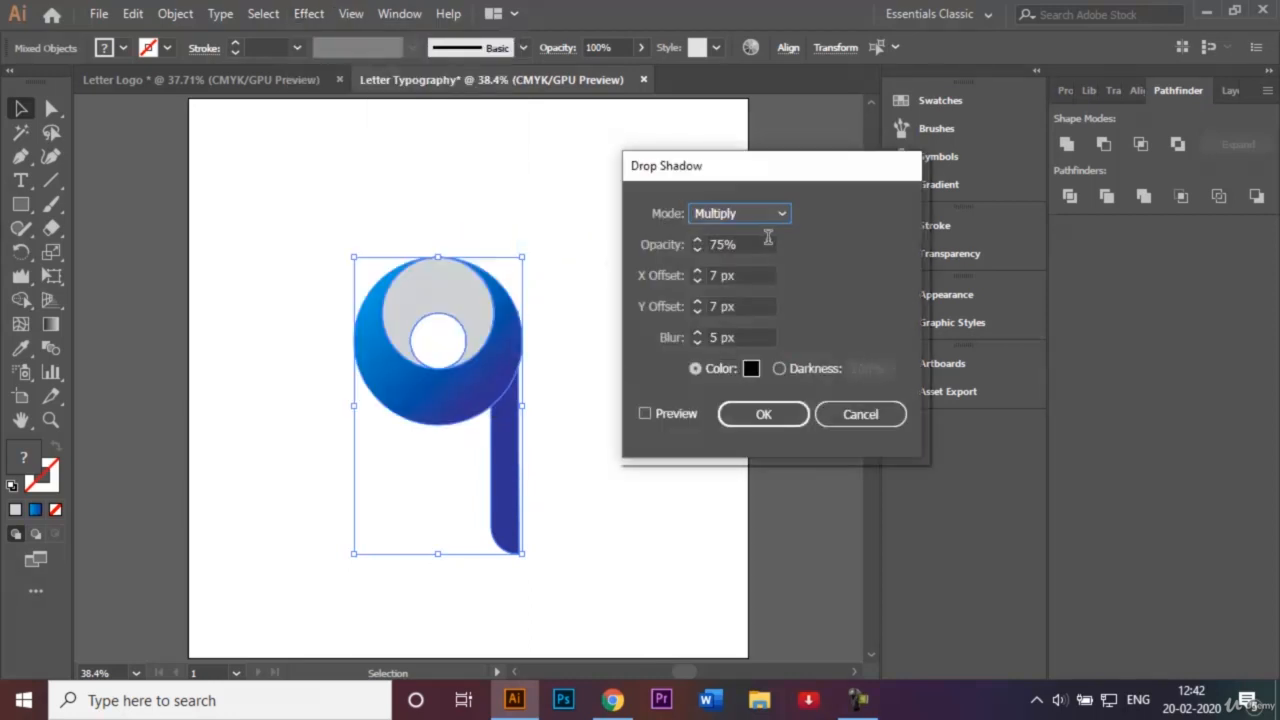
pyautogui.click(644, 414)
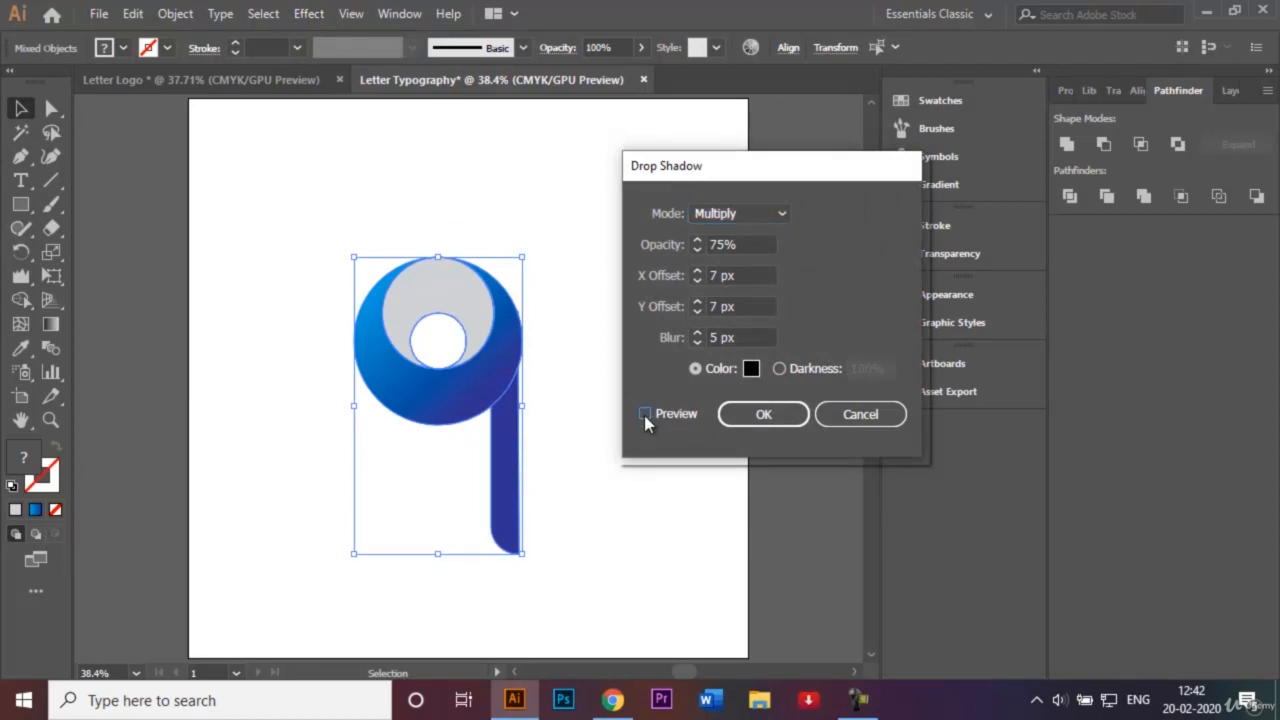
pyautogui.click(644, 414)
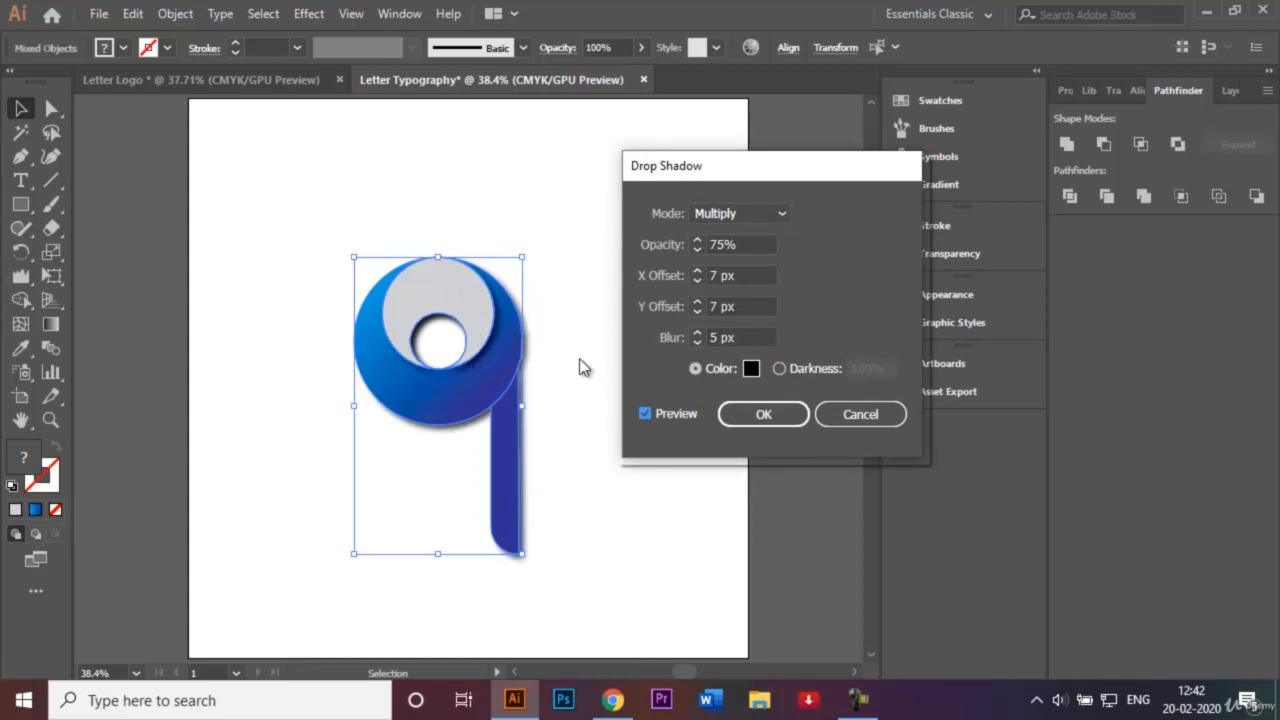
pyautogui.click(862, 414)
pyautogui.click(646, 349)
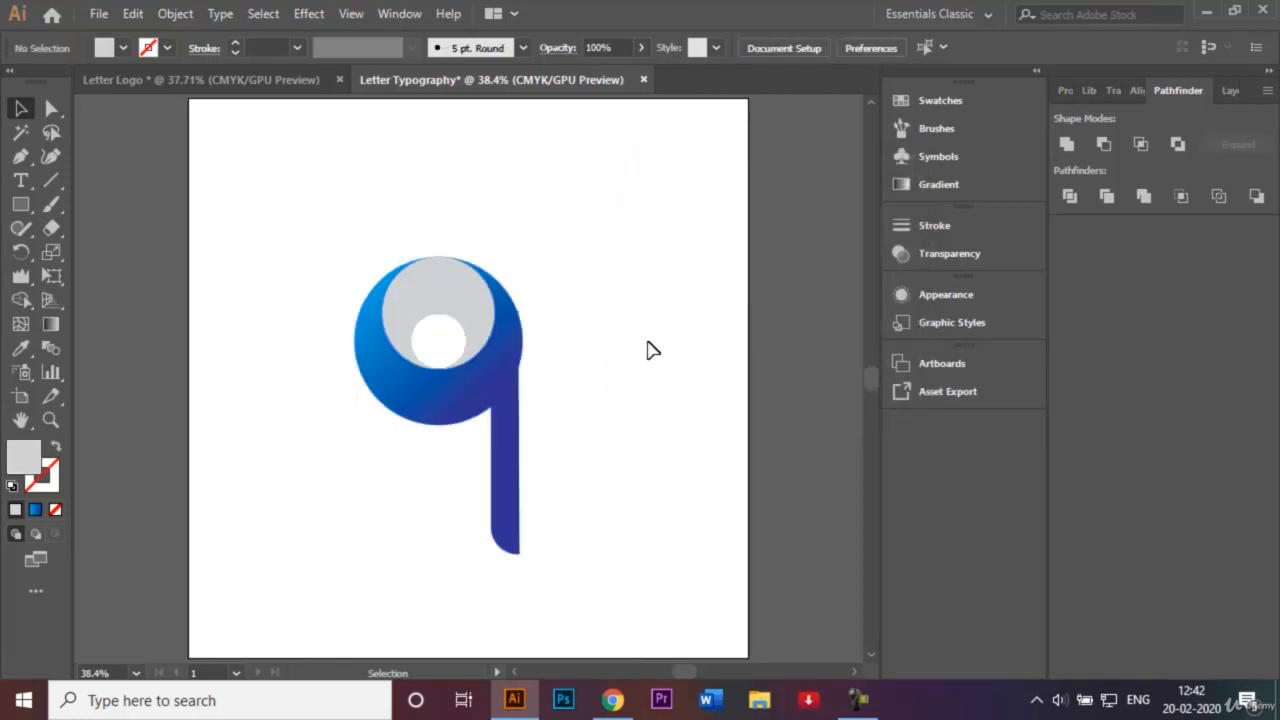
# Add a black Multiply drop shadow to the ring and stem: 75% opacity, 7 px offsets, 5 px blur.
pyautogui.click(500, 390)
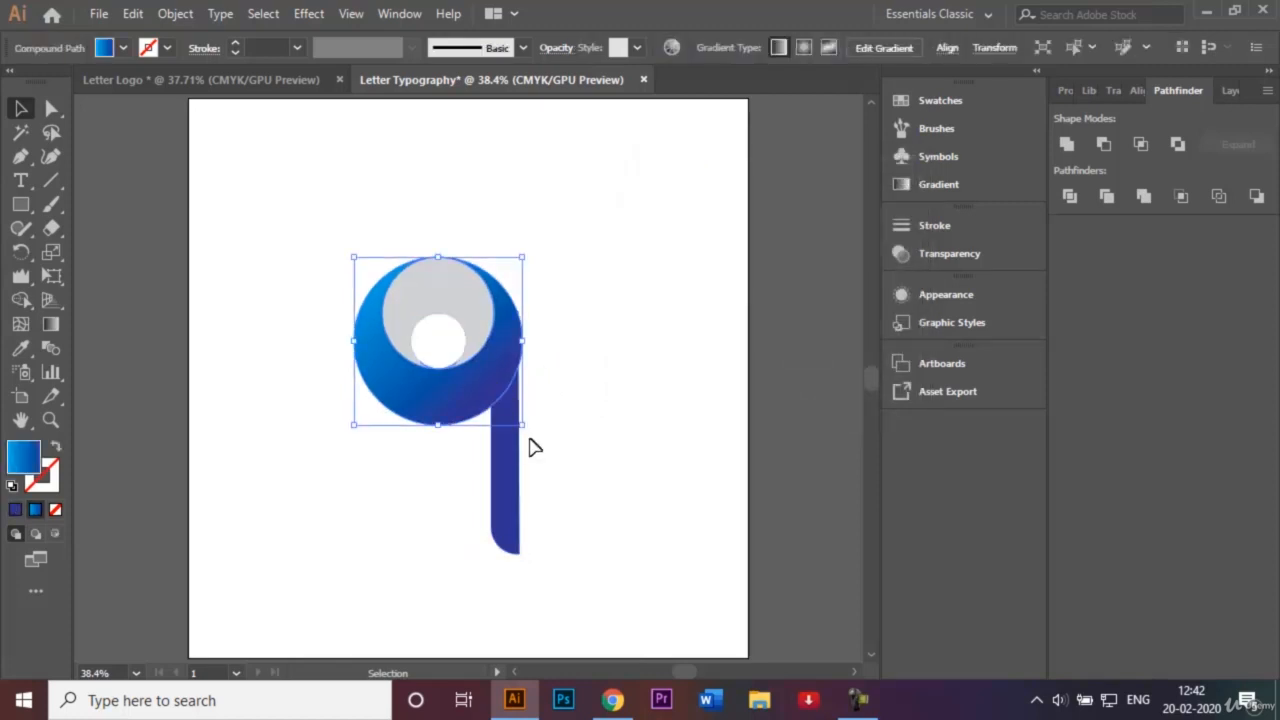
pyautogui.keyDown('shift'); pyautogui.click(505, 502); pyautogui.keyUp('shift')
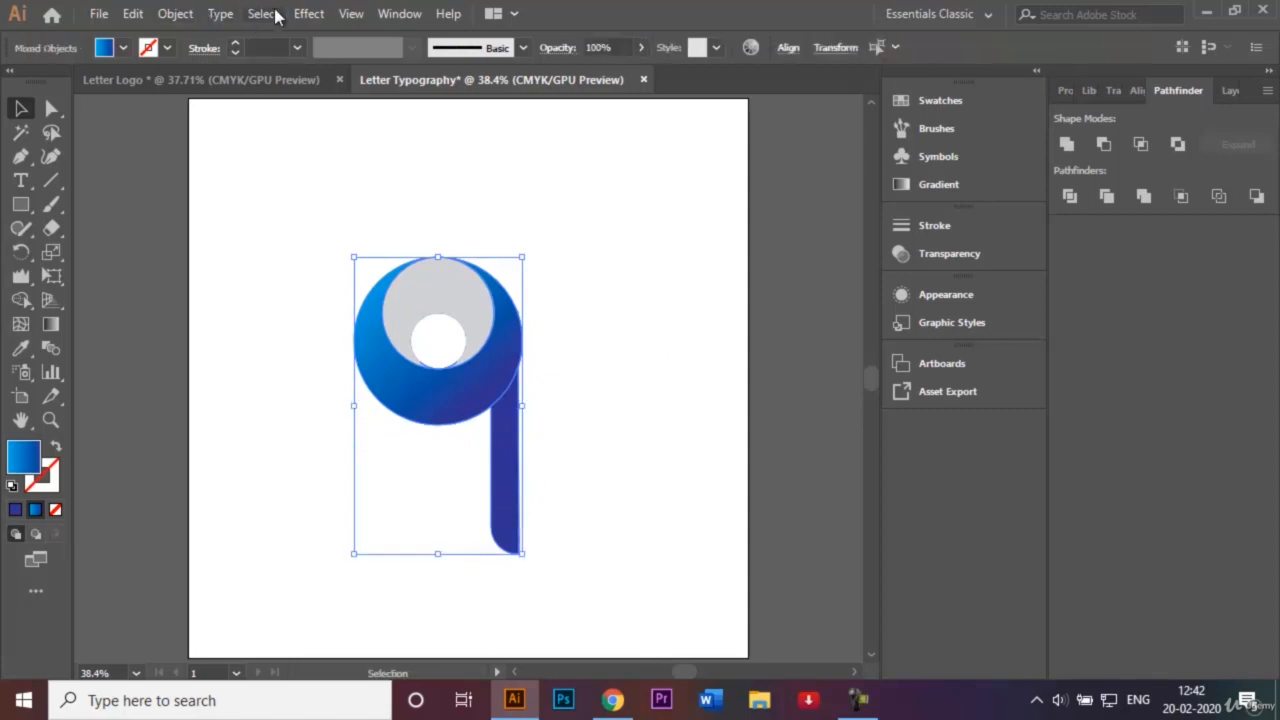
pyautogui.click(308, 14)
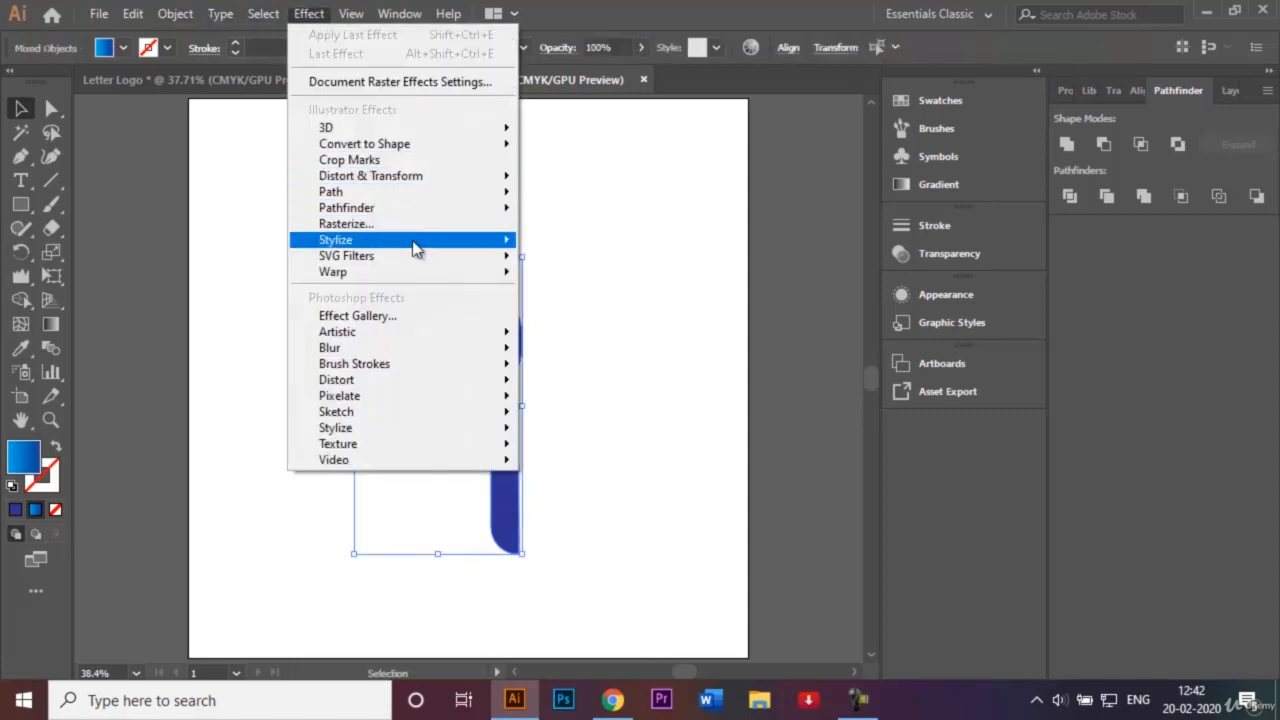
pyautogui.moveTo(414, 242)
pyautogui.click(546, 245)
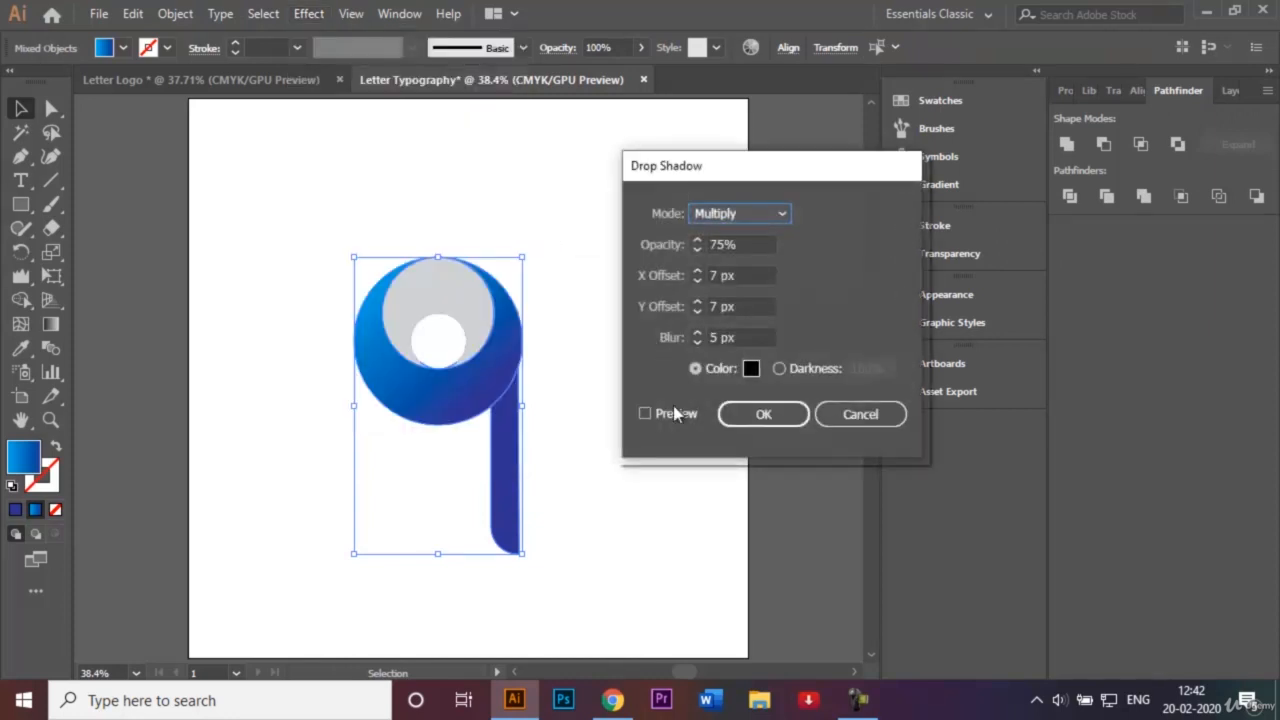
pyautogui.click(645, 412)
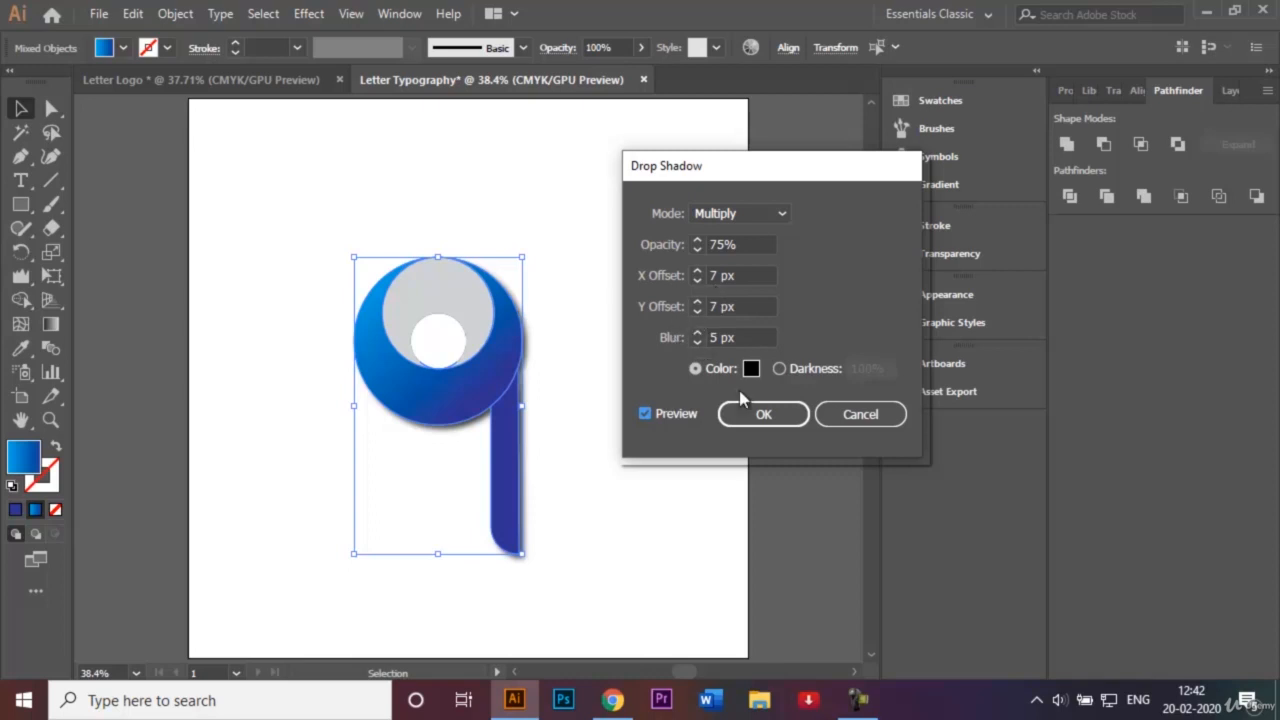
pyautogui.click(763, 414)
pyautogui.click(640, 363)
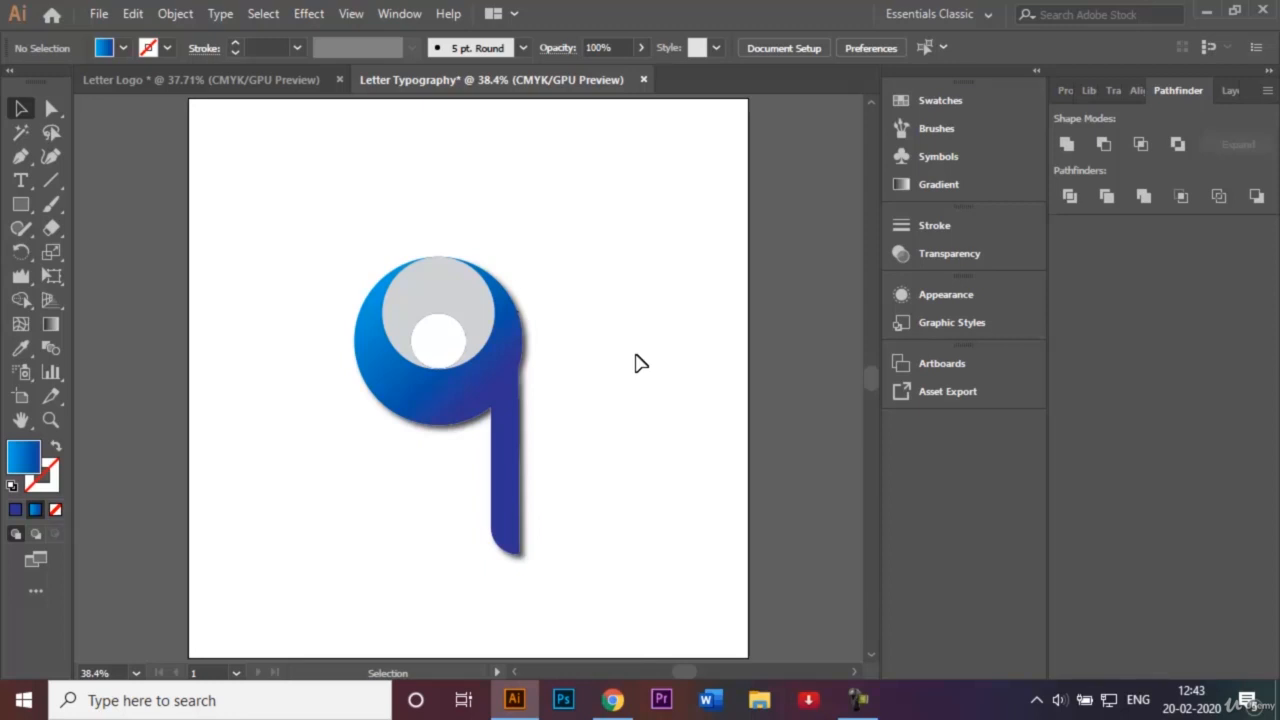
# Save the artwork as 'Letter Logo.ai' in the Logos folder with Illustrator CC options.
pyautogui.click(99, 14)
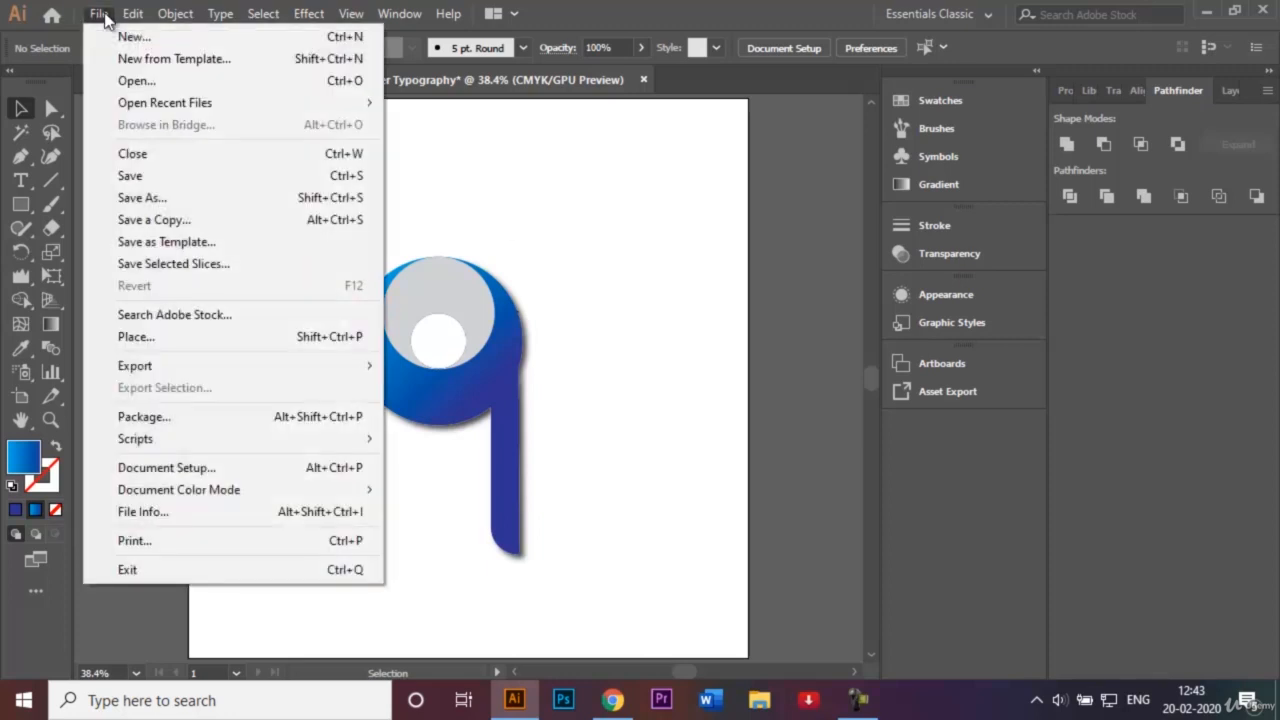
pyautogui.click(167, 200)
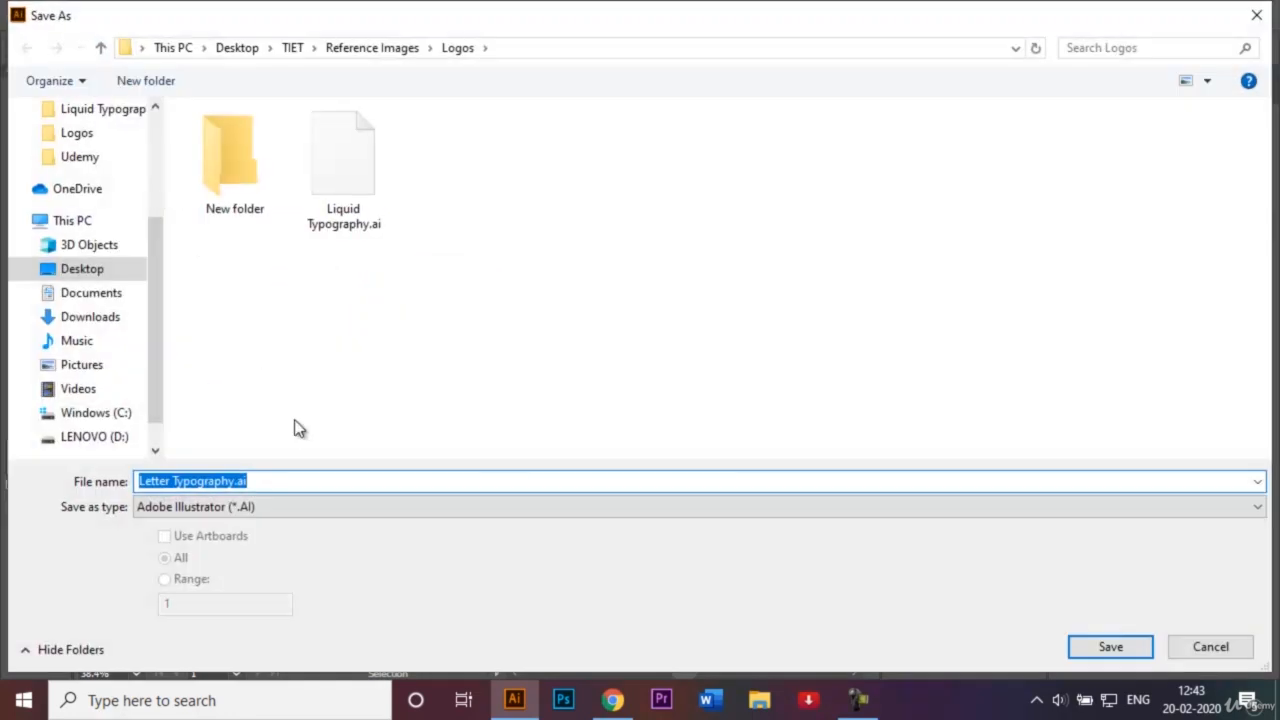
pyautogui.press('Right')
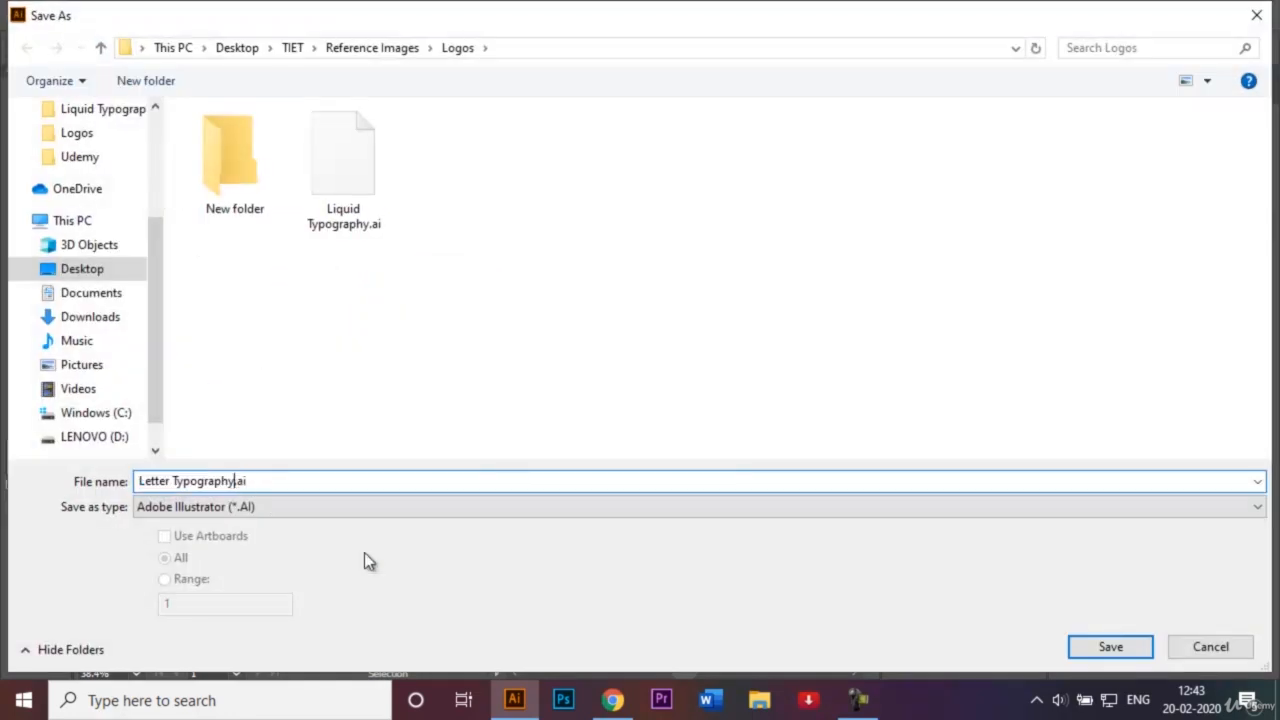
pyautogui.press('BackSpace')
pyautogui.press('BackSpace')
pyautogui.press('BackSpace')
pyautogui.press('BackSpace')
pyautogui.press('BackSpace')
pyautogui.press('BackSpace')
pyautogui.press('BackSpace')
pyautogui.press('BackSpace')
pyautogui.press('BackSpace')
pyautogui.press('BackSpace')
pyautogui.write('Logo')
pyautogui.click(1101, 647)
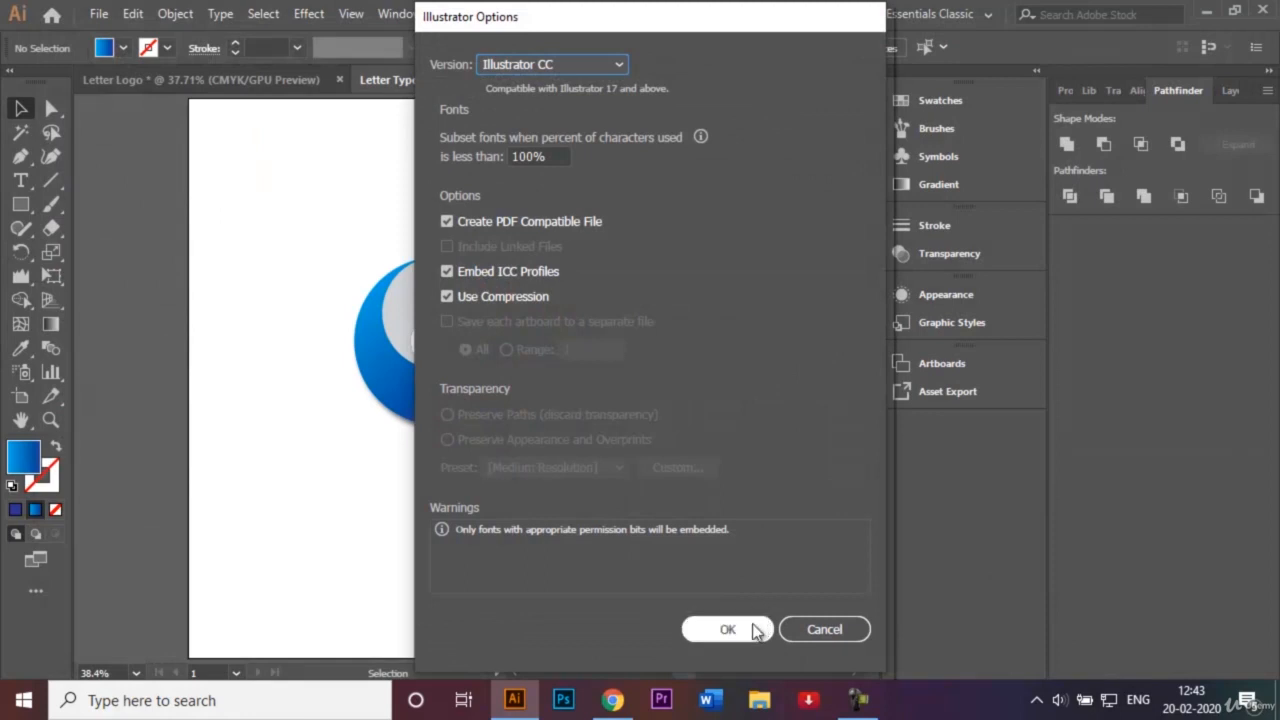
pyautogui.click(752, 624)
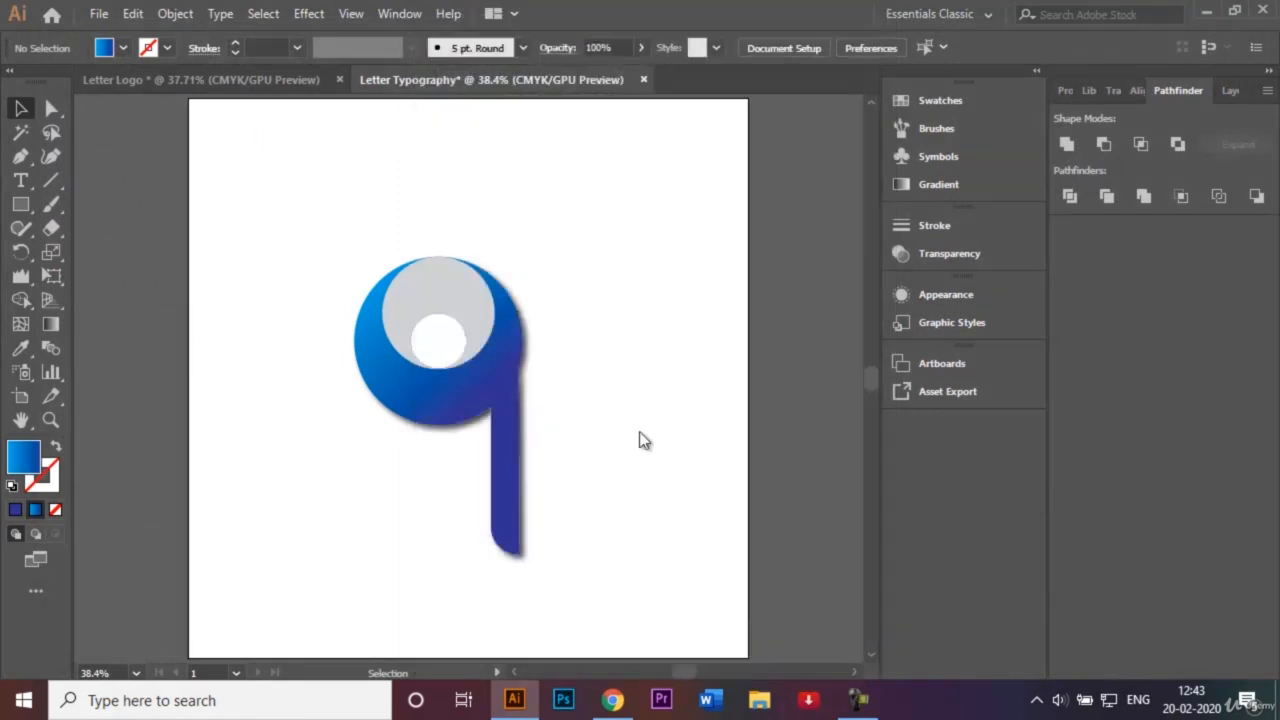